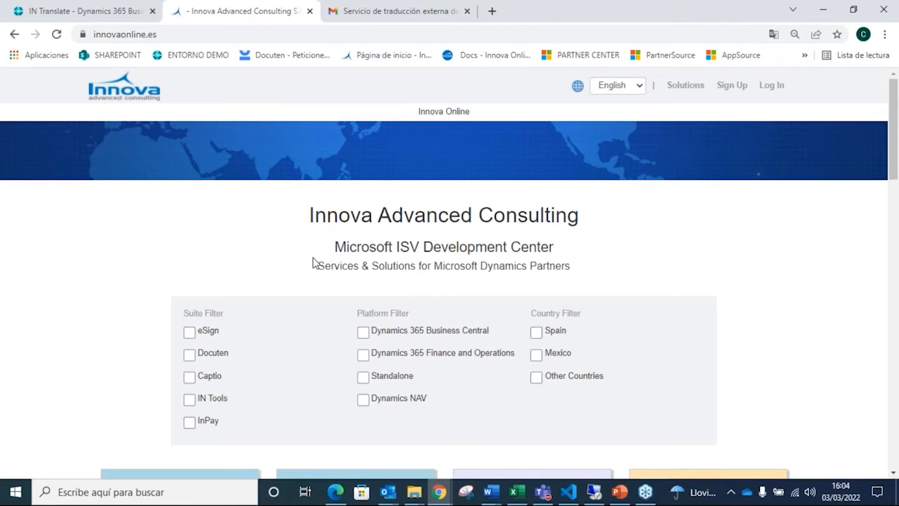
Step: Browse the Innova Online solutions catalogue and open the details of the eSign Facturae solution
scroll(323, 261, "down", 2)
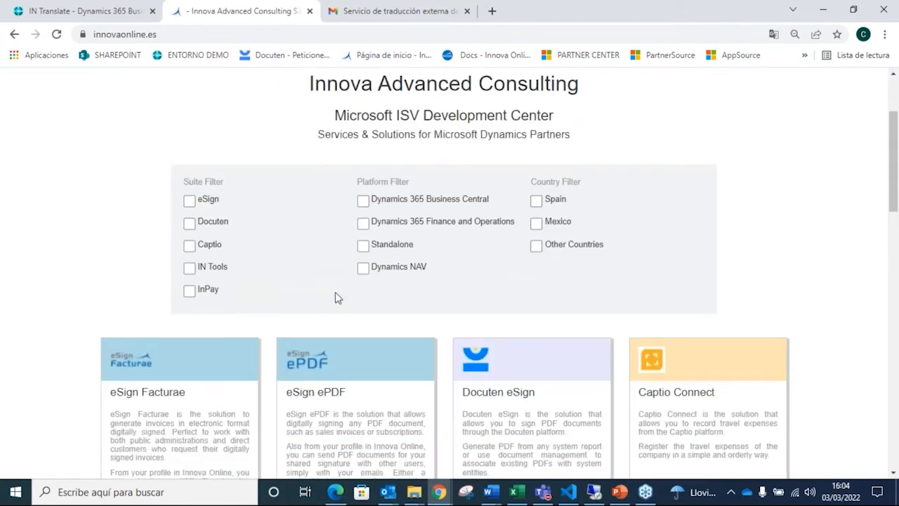
scroll(379, 355, "down", 3)
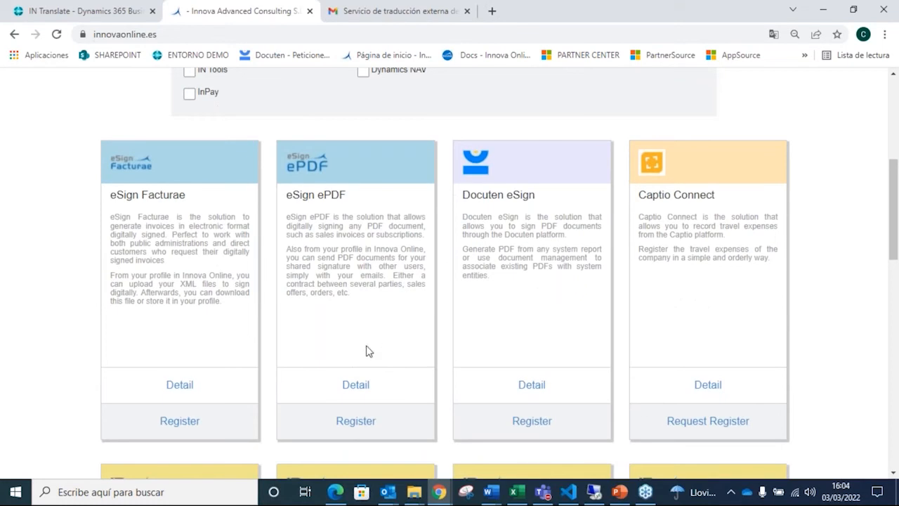
scroll(389, 363, "up", 1)
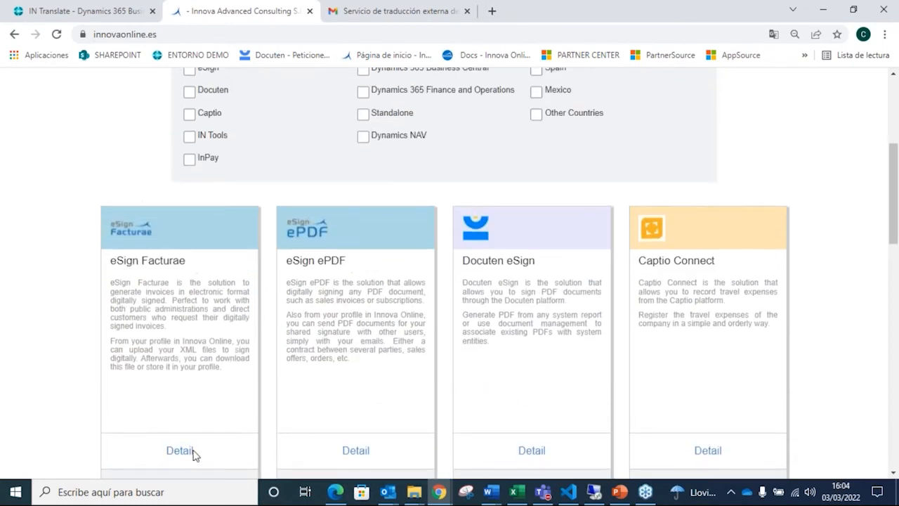
left_click(186, 454)
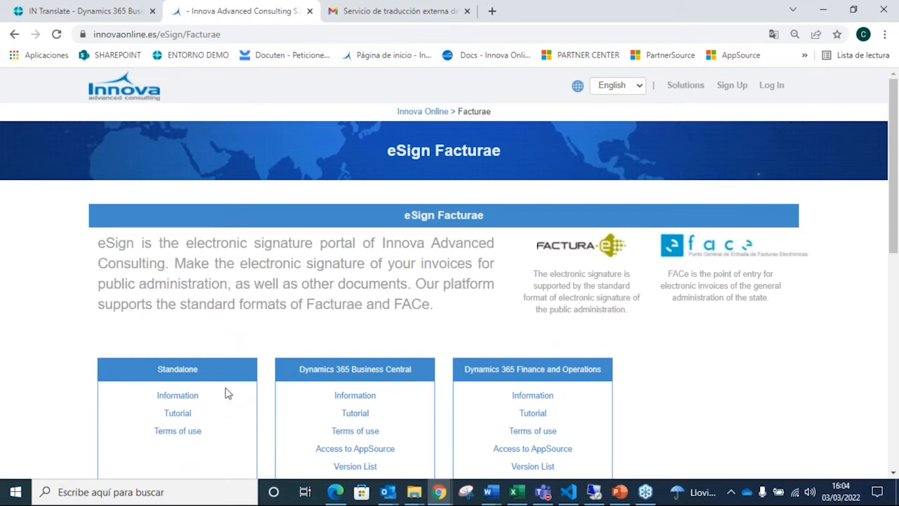
Step: Review the available platforms and the pricing plans on the eSign Facturae page
scroll(225, 394, "down", 1)
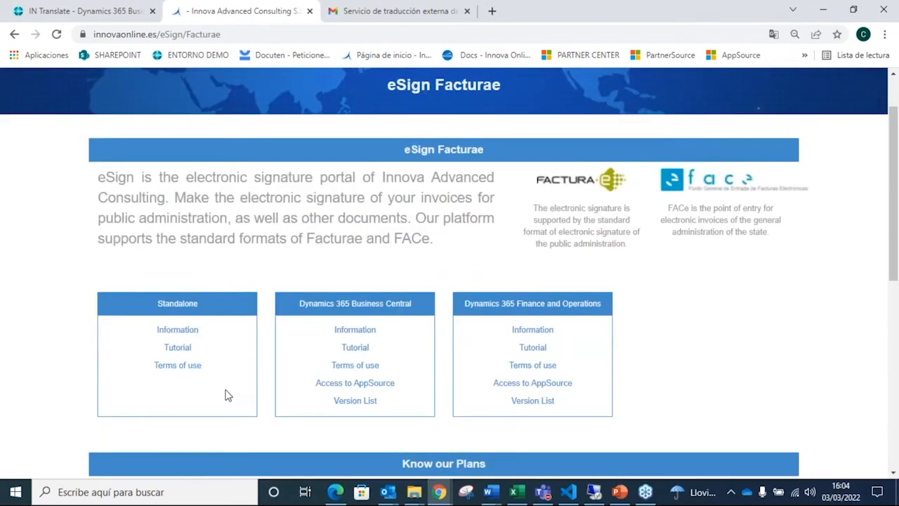
scroll(231, 400, "down", 4)
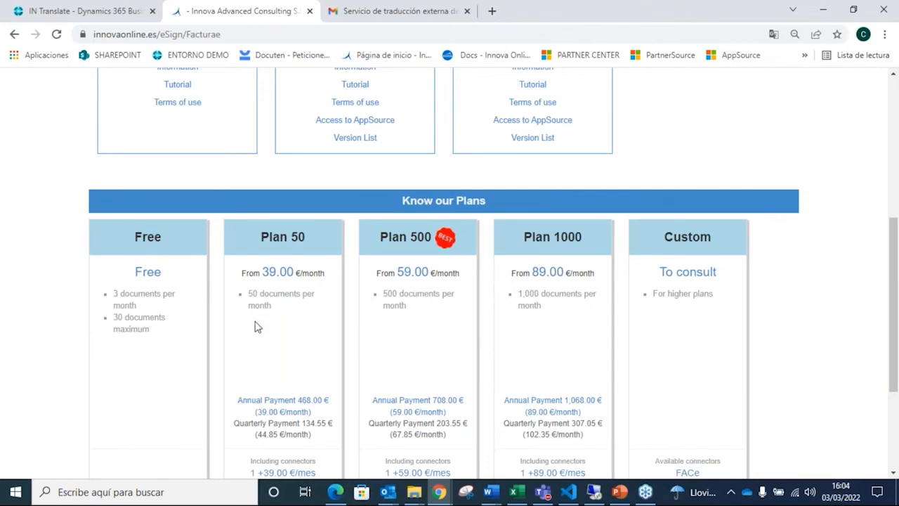
scroll(256, 323, "down", 1)
scroll(254, 312, "up", 6)
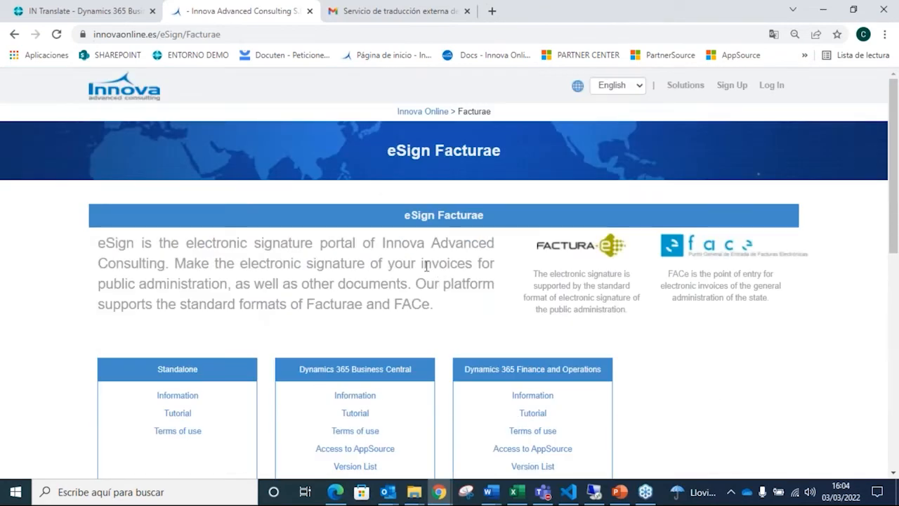
Step: Log in to the Innova Online portal with the saved credentials
left_click(765, 87)
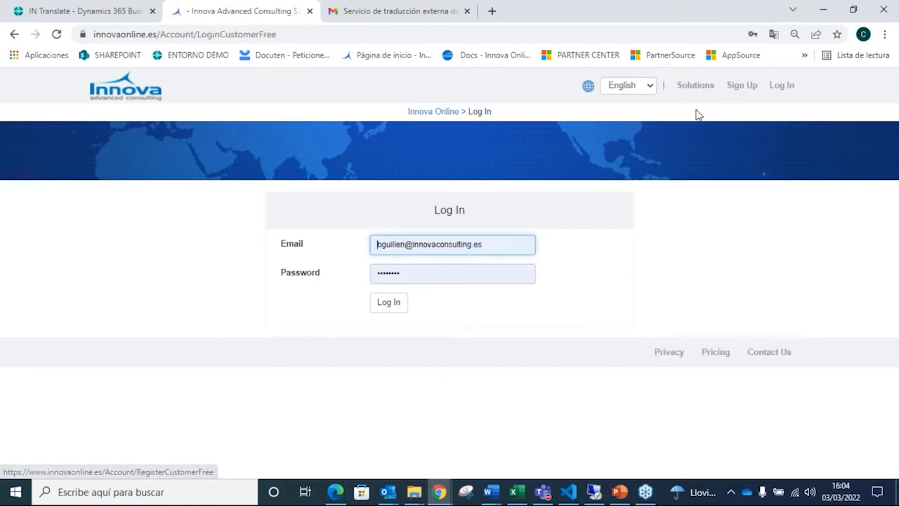
left_click(388, 308)
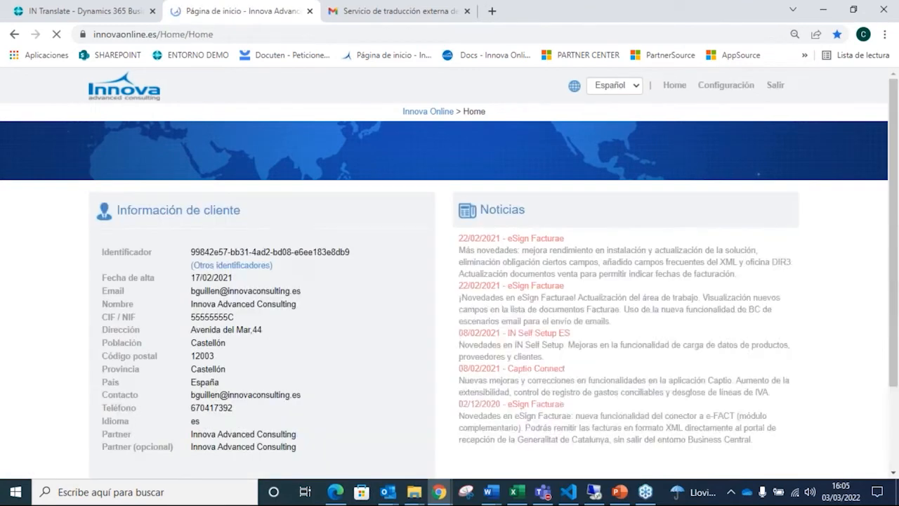
Step: Examine the customer identifier, the customer information and the contracted solutions on the portal's home page
double_click(275, 252)
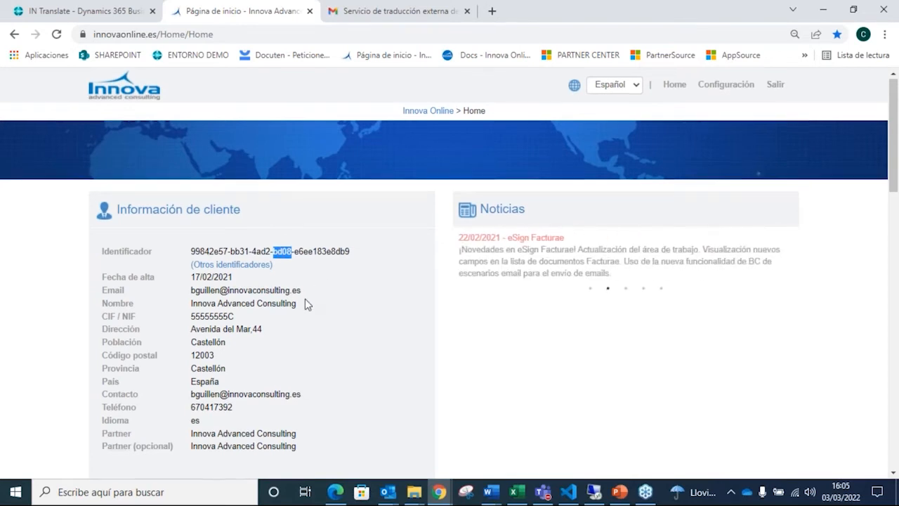
scroll(305, 299, "down", 3)
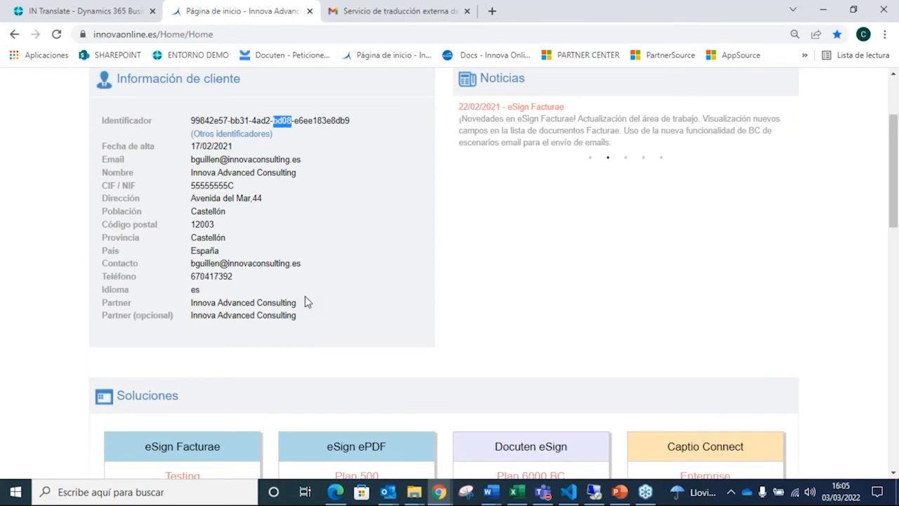
scroll(305, 296, "down", 5)
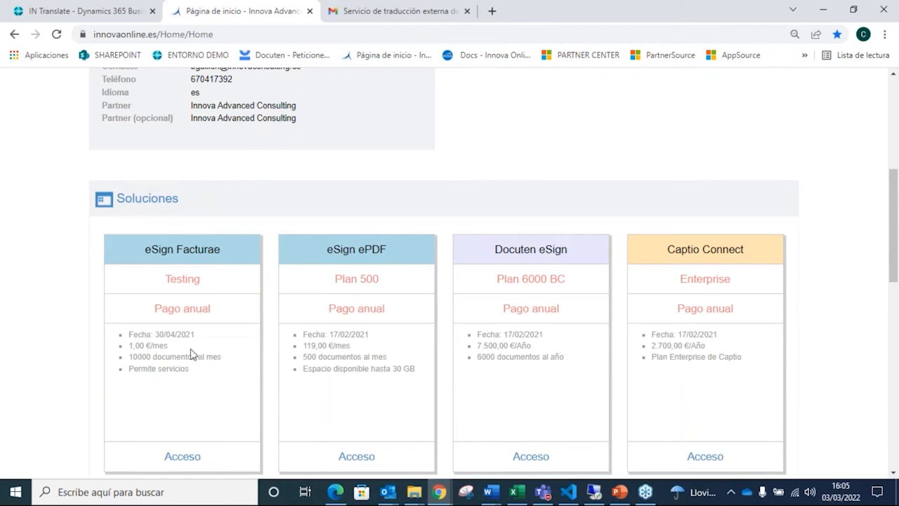
scroll(199, 356, "up", 1)
scroll(199, 356, "up", 3)
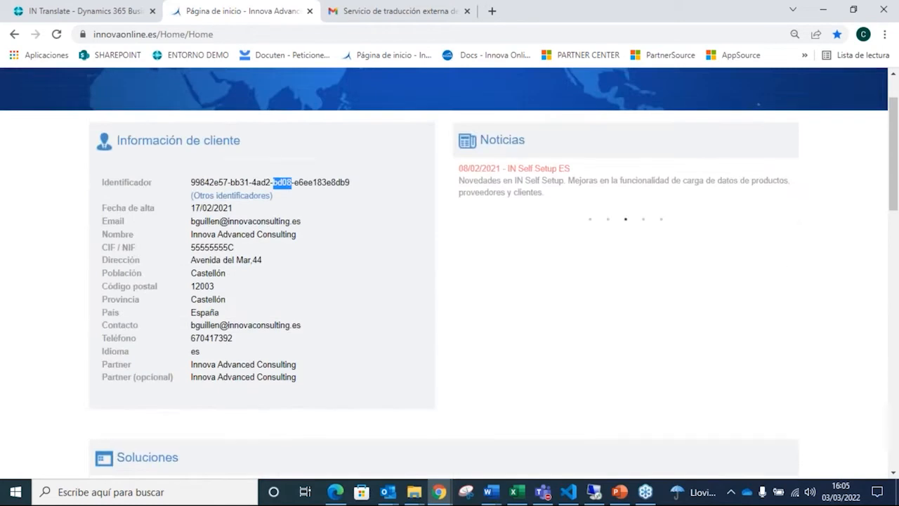
scroll(248, 365, "down", 5)
scroll(388, 298, "down", 3)
scroll(388, 298, "up", 7)
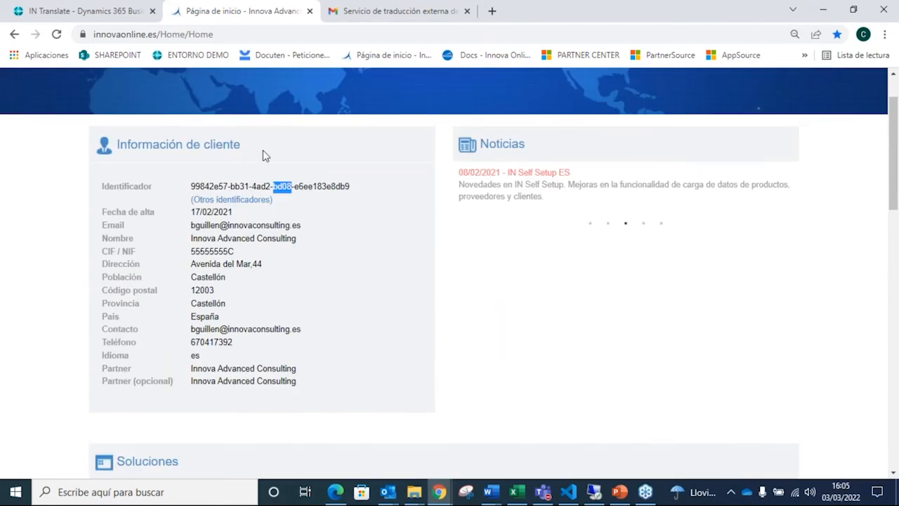
Step: Switch to Business Central and check the role selected in My Settings, accepting the settings as they are
left_click(110, 12)
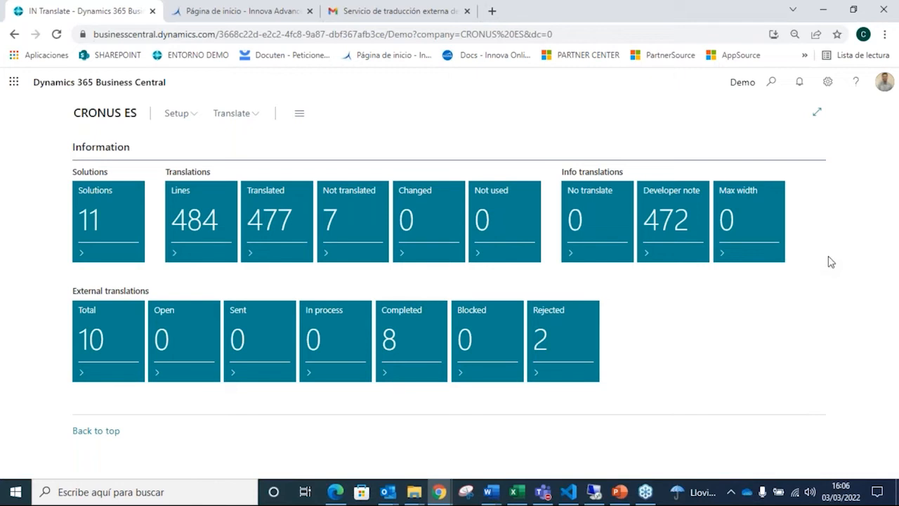
left_click(828, 84)
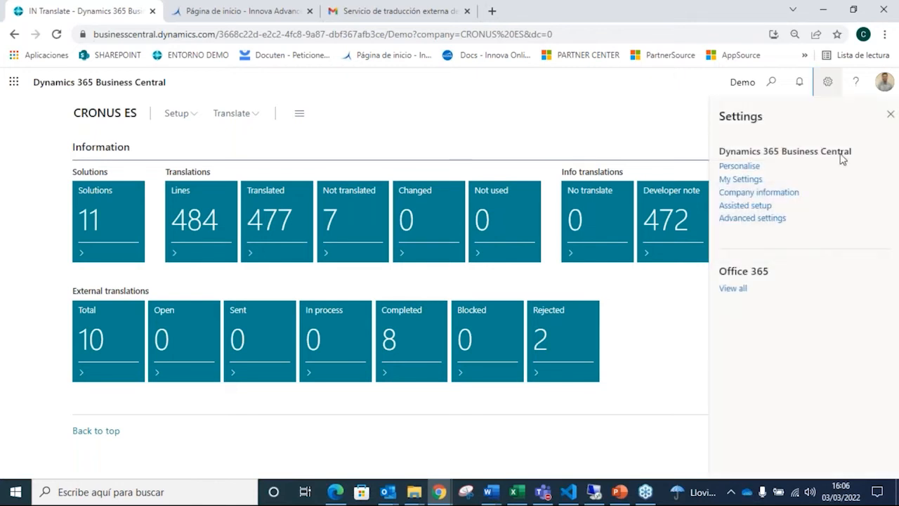
left_click(757, 182)
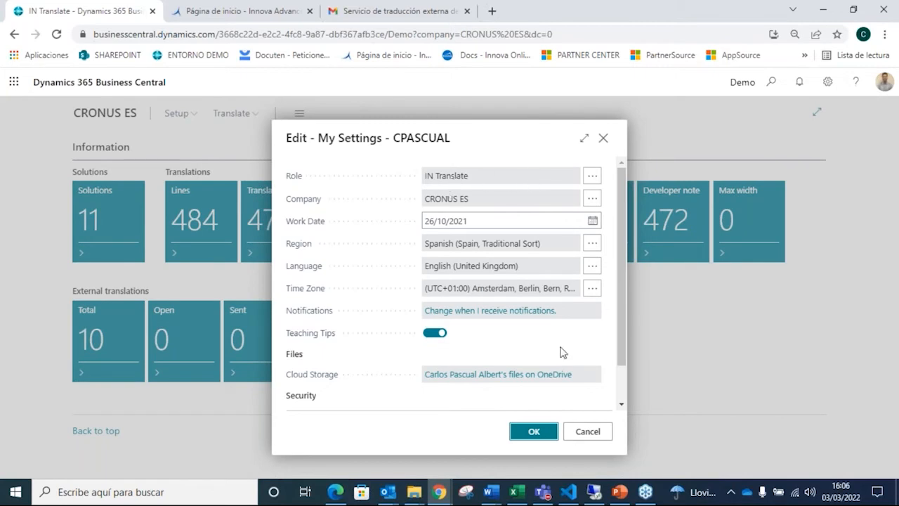
left_click(547, 431)
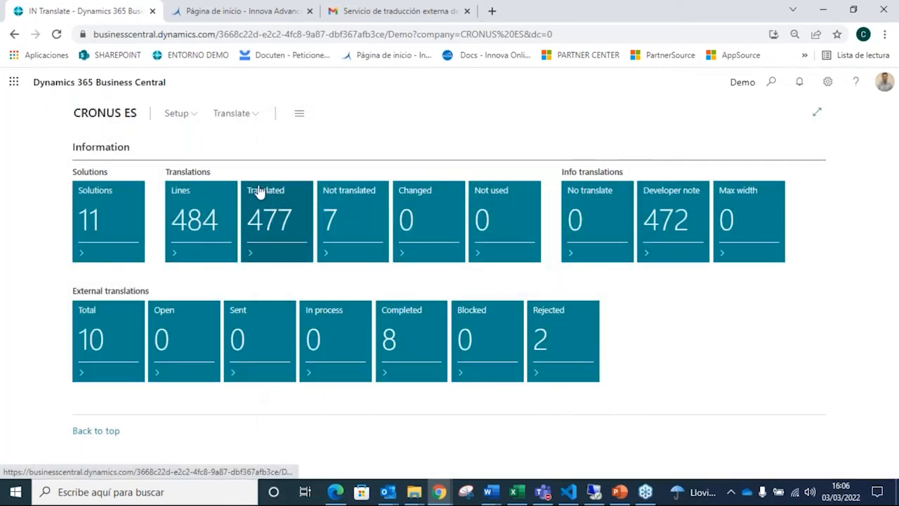
Step: Open the assisted setup list and run the Configurar IN Translate guide again
left_click(185, 116)
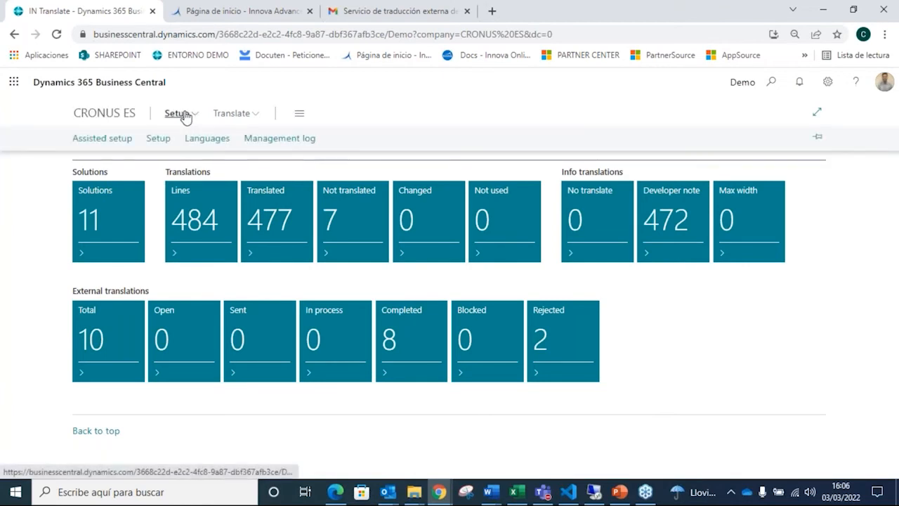
left_click(127, 139)
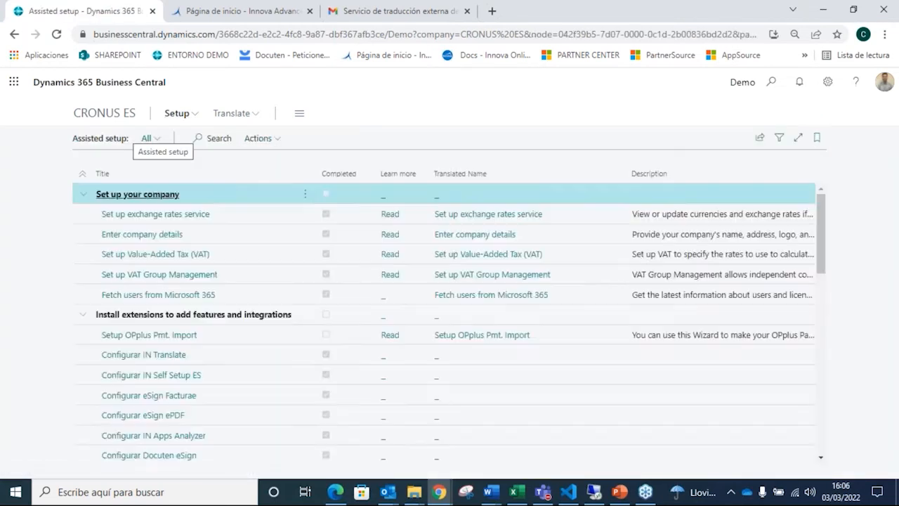
left_click(153, 358)
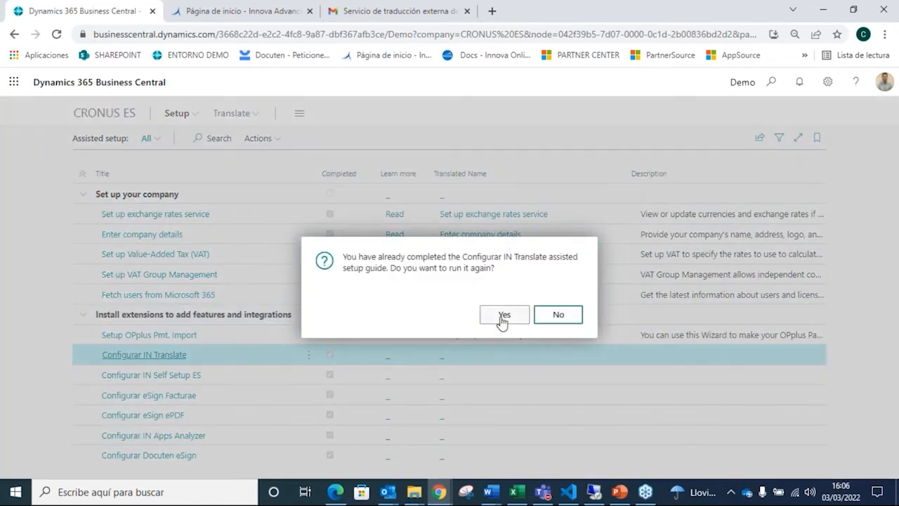
left_click(504, 316)
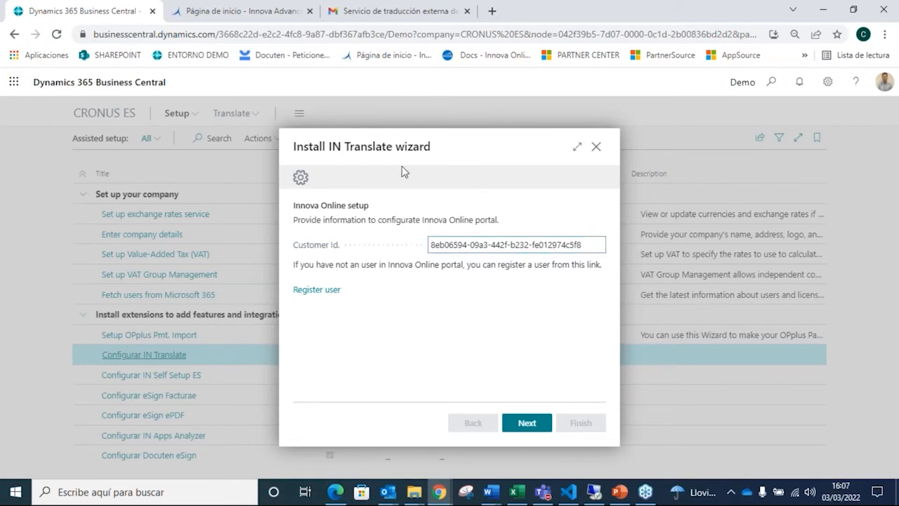
Step: Look up the customer identifier in the Innova Online portal and advance the wizard past the Innova Online setup page
left_click(283, 12)
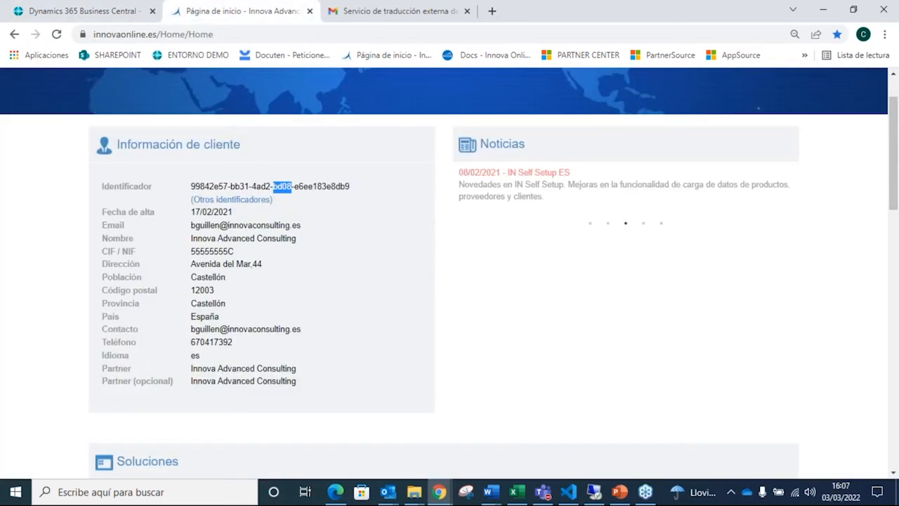
left_click(89, 11)
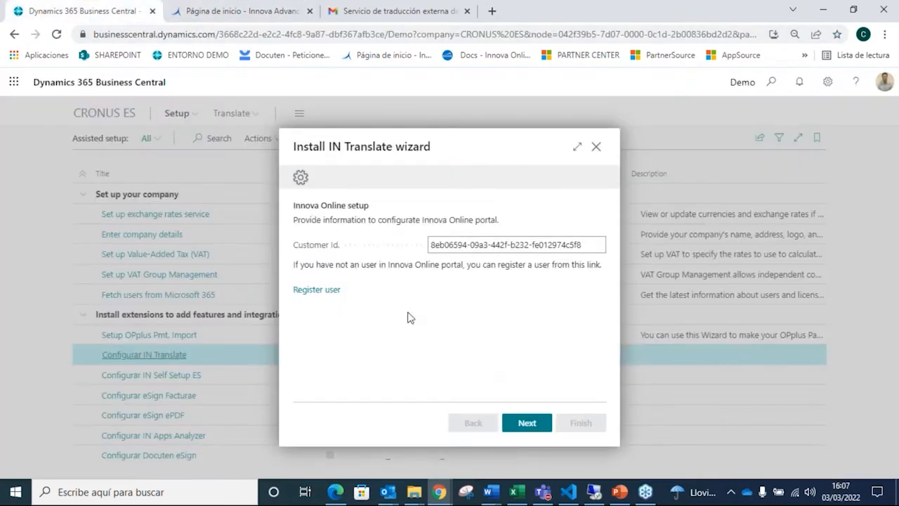
left_click(523, 424)
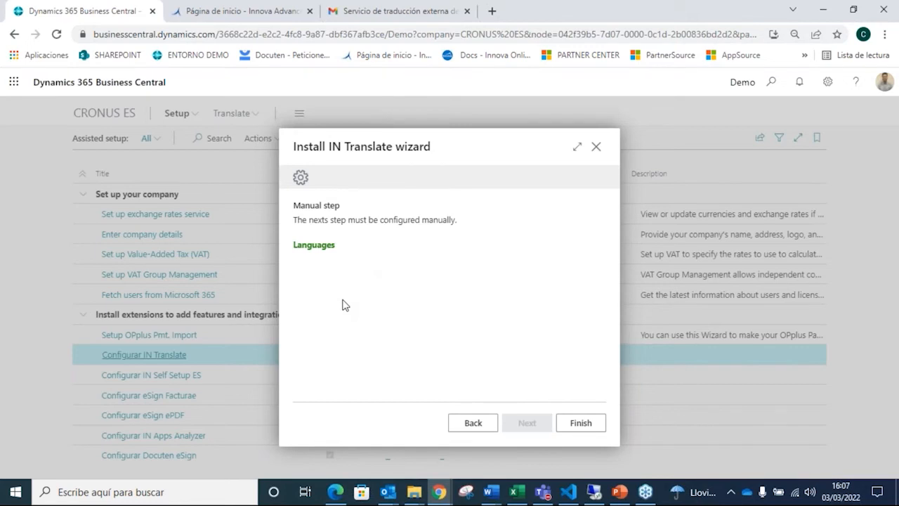
Step: Review the ISO 639-1 codes in the wizard's Languages list, accept it and finish the IN Translate wizard
left_click(326, 253)
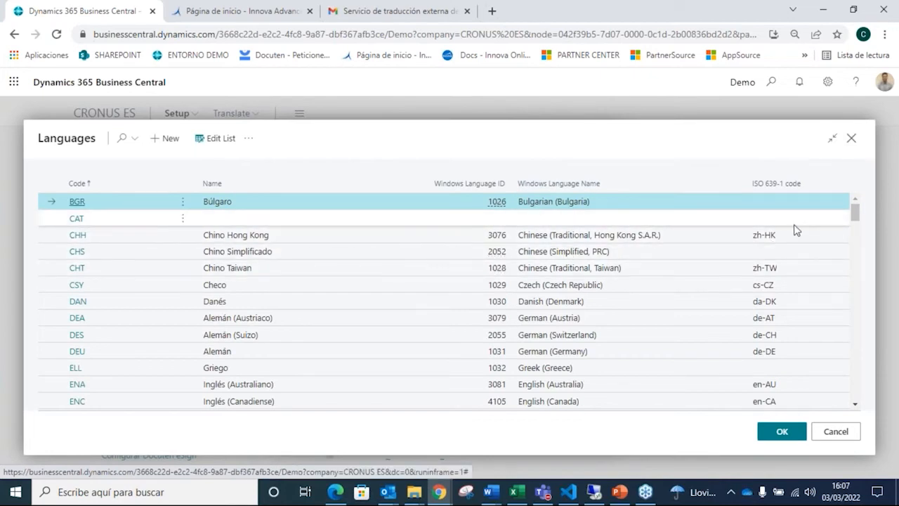
mouse_move(777, 191)
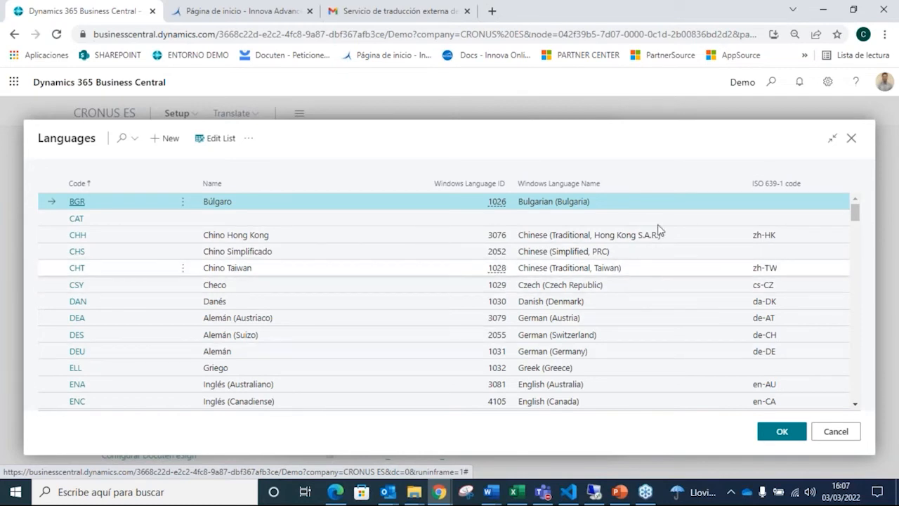
left_click(790, 428)
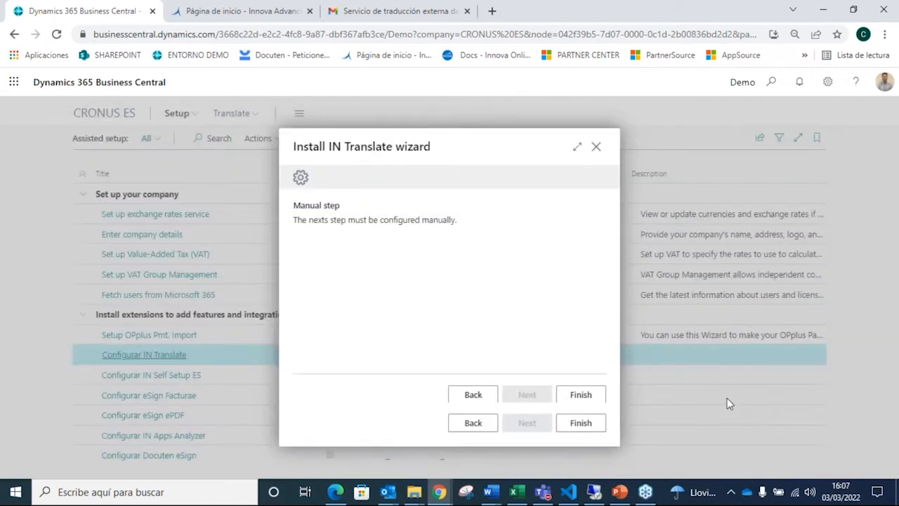
left_click(604, 429)
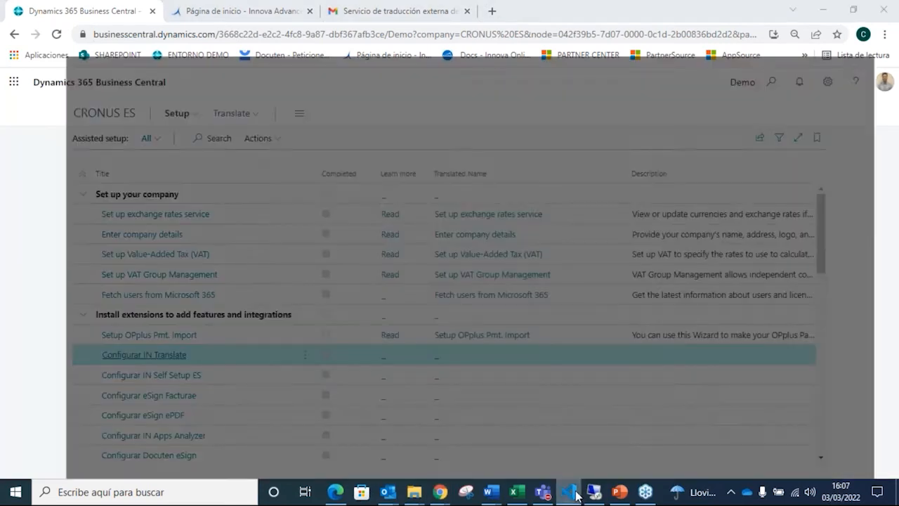
Step: Switch to Visual Studio Code and examine the ALProjectTest.g.xlf translation file
left_click(575, 494)
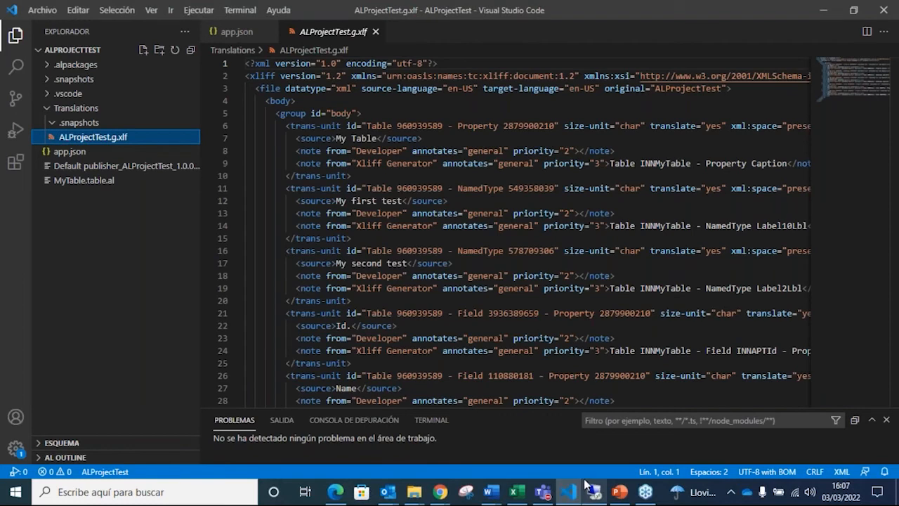
mouse_move(585, 484)
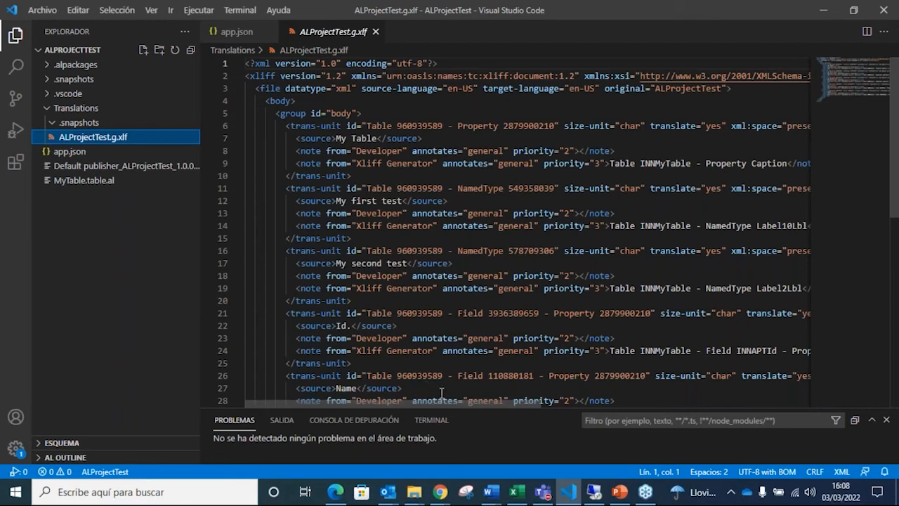
Step: Return to Business Central's IN Translate home page and open the Solutions list
mouse_move(444, 495)
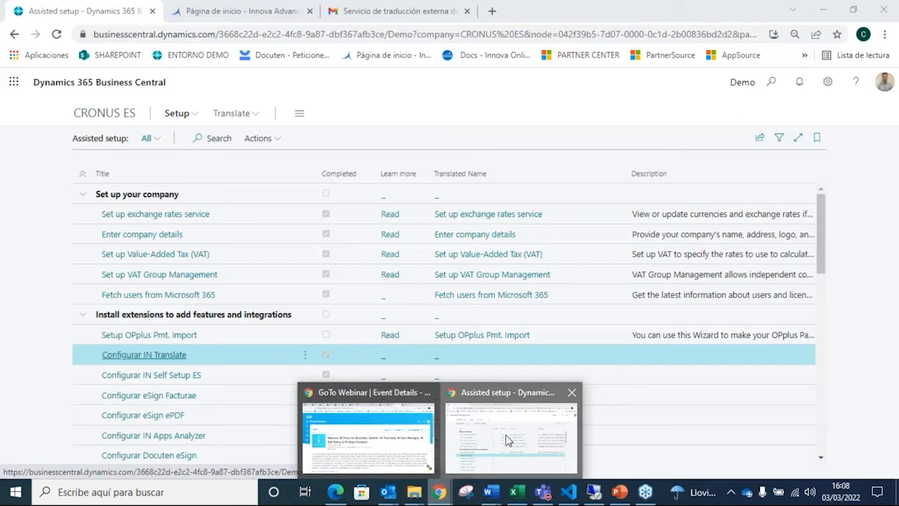
left_click(511, 431)
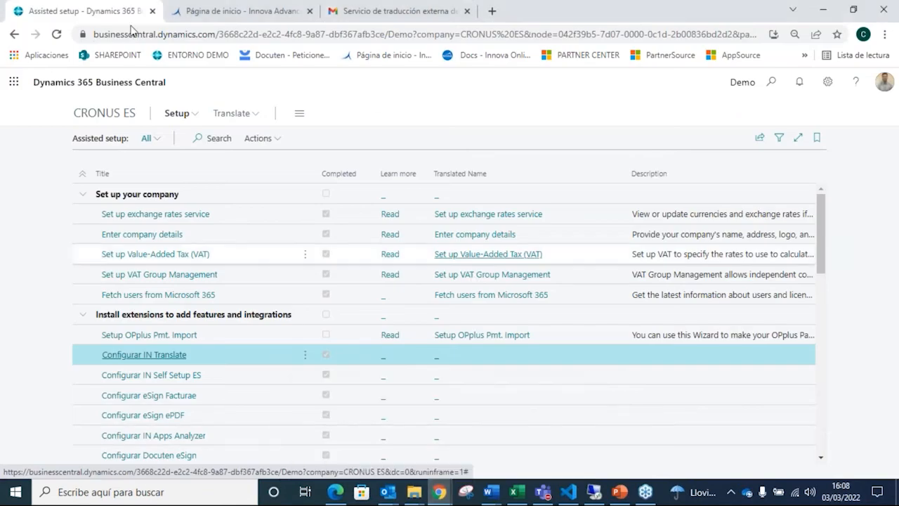
left_click(104, 113)
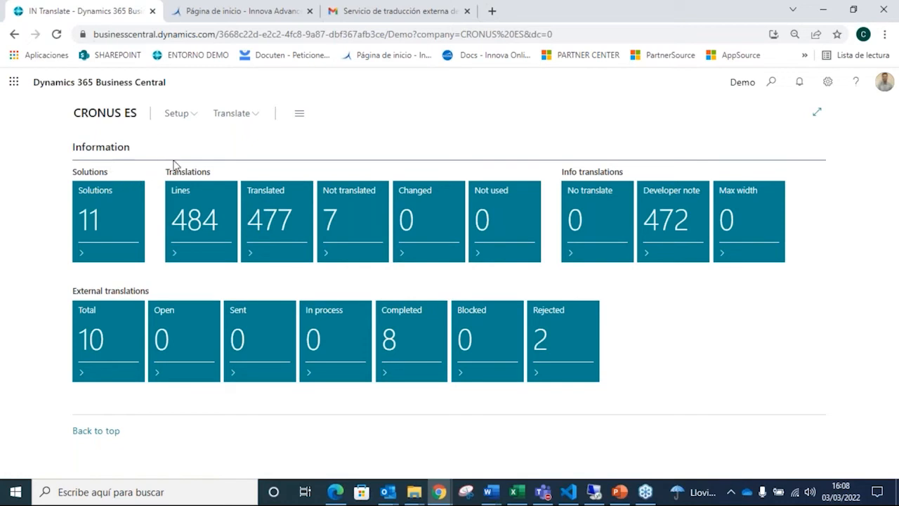
left_click(111, 212)
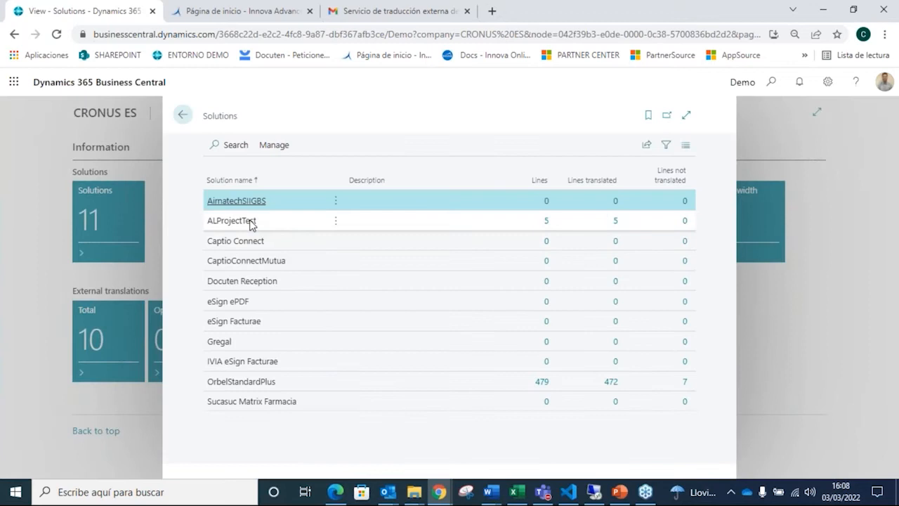
Step: Open the ALProjectTest solution's translation lines and delete all of them
left_click(546, 222)
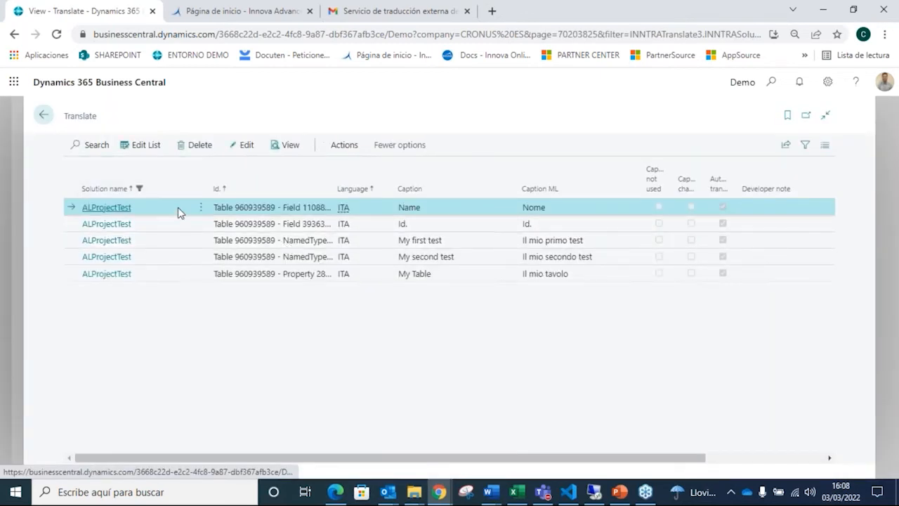
left_click(200, 207)
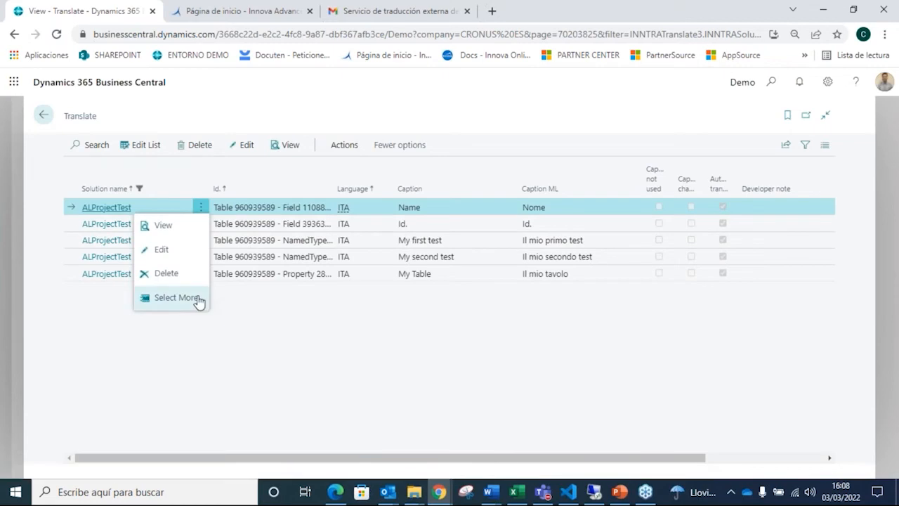
left_click(176, 297)
left_click(89, 188)
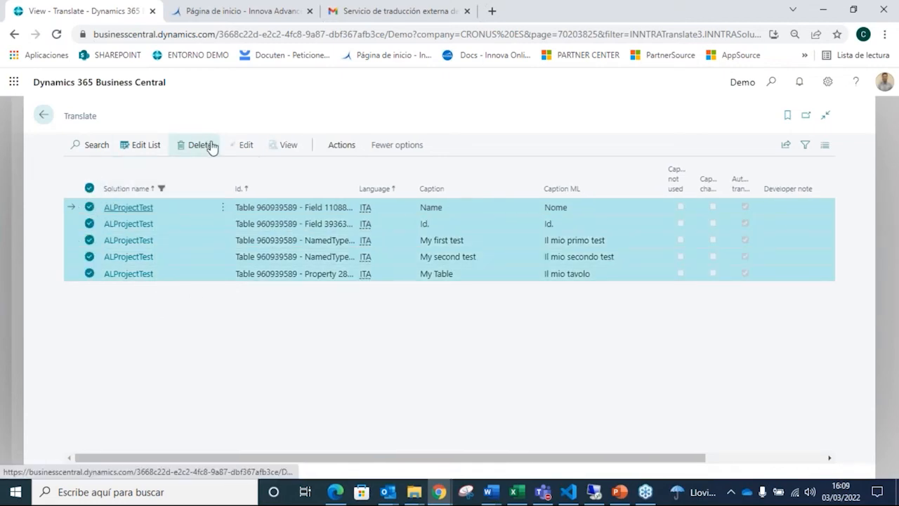
left_click(208, 146)
left_click(504, 314)
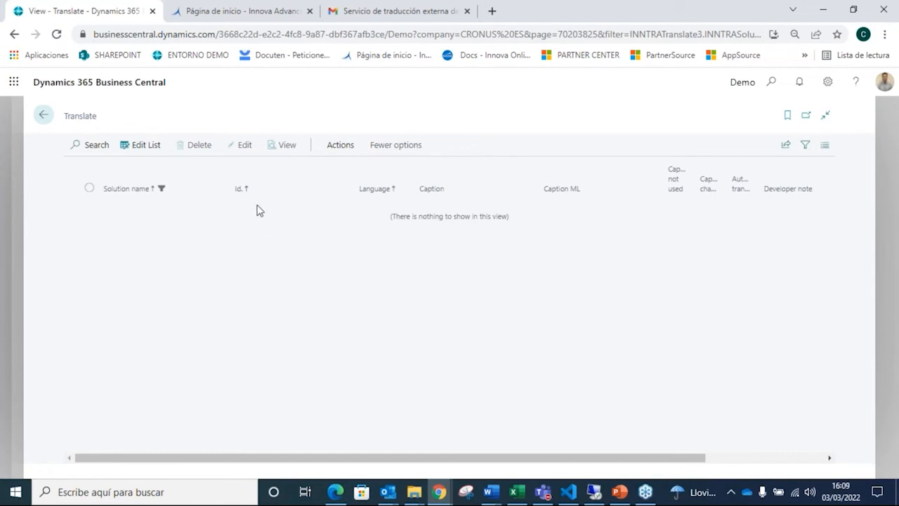
Step: Run Update captions for the ALProjectTest solution with language code ESP
left_click(331, 146)
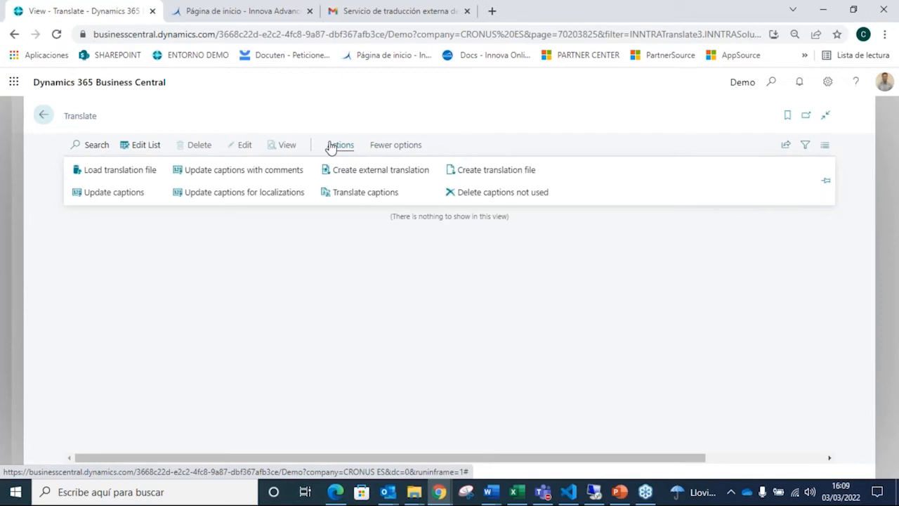
left_click(139, 193)
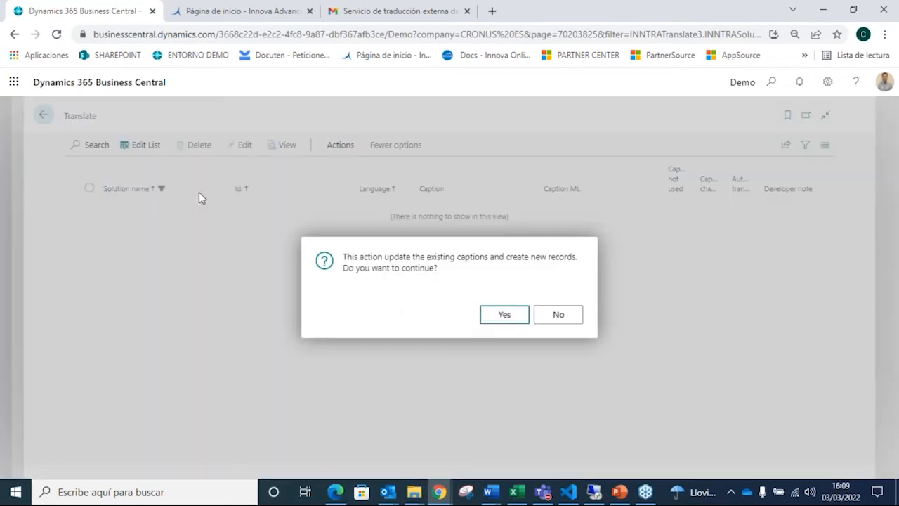
left_click(504, 315)
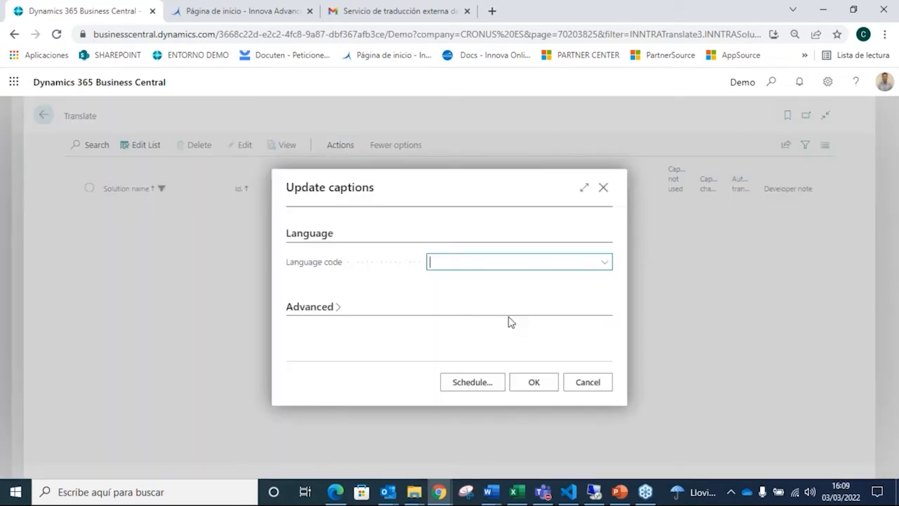
type("esp")
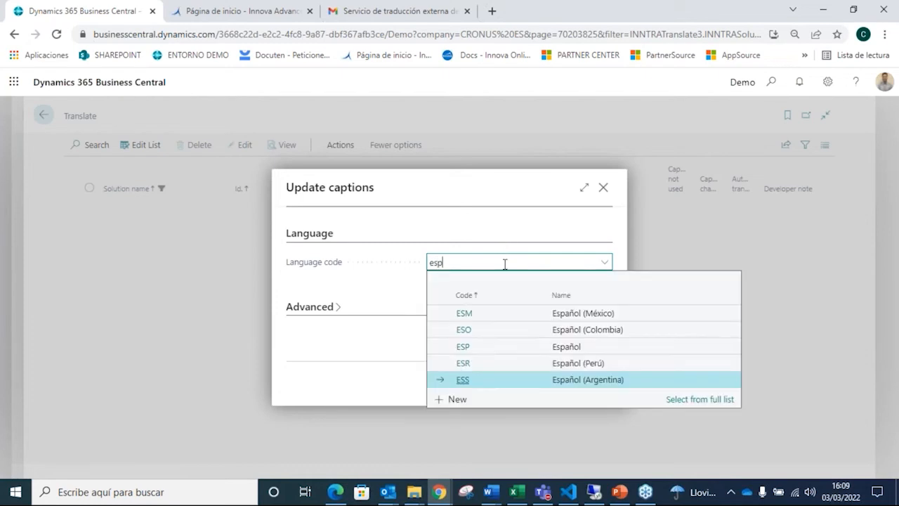
left_click(466, 349)
left_click(534, 383)
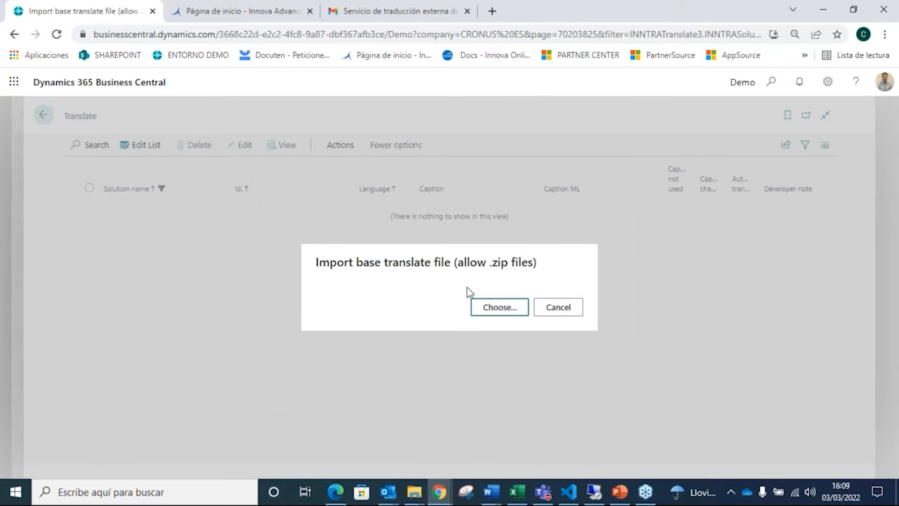
Step: Import ALProjectTest.g from the project's Translations folder as the base translate file for the caption update
left_click(492, 313)
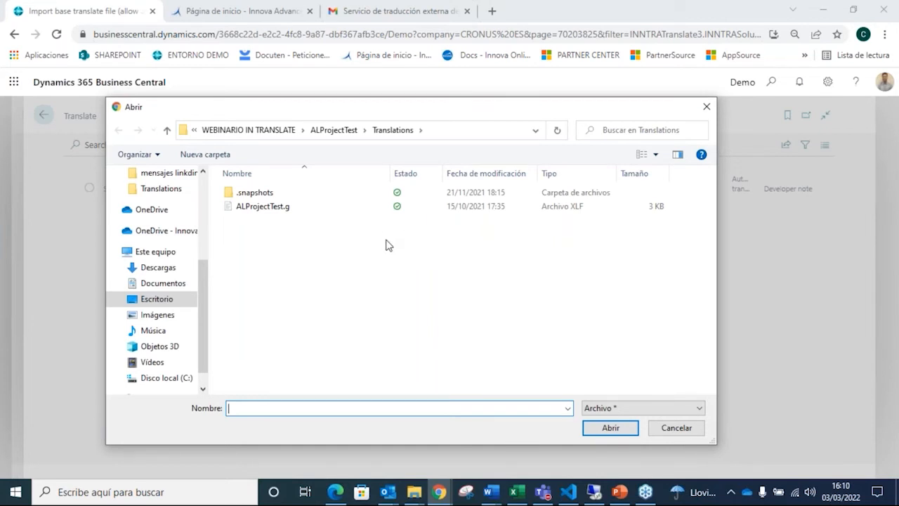
left_click(308, 212)
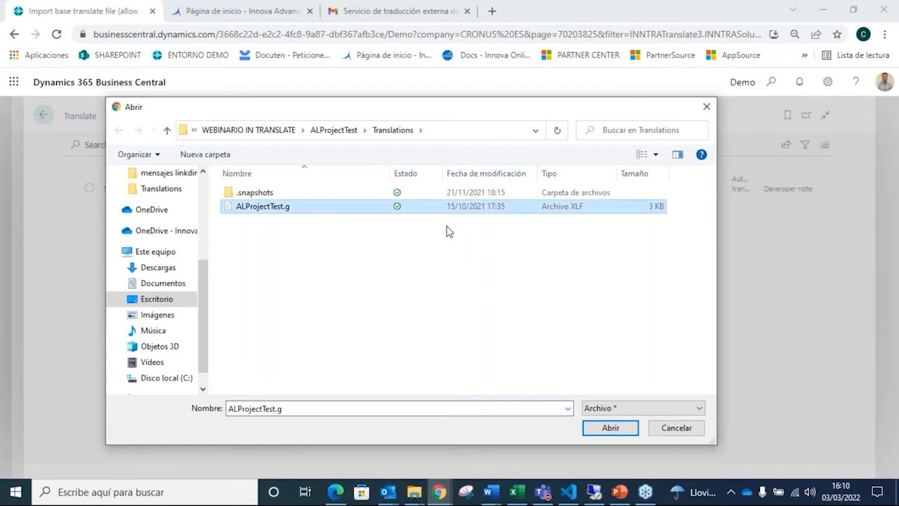
left_click(604, 427)
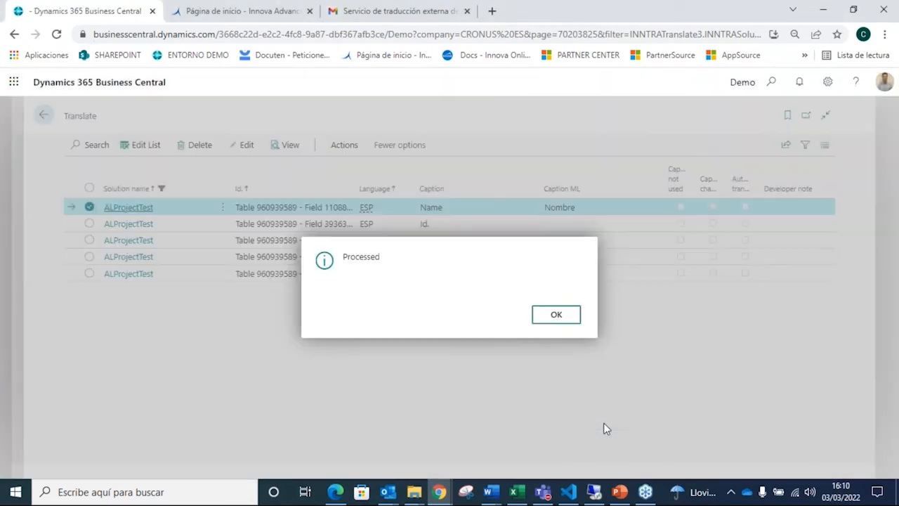
left_click(554, 324)
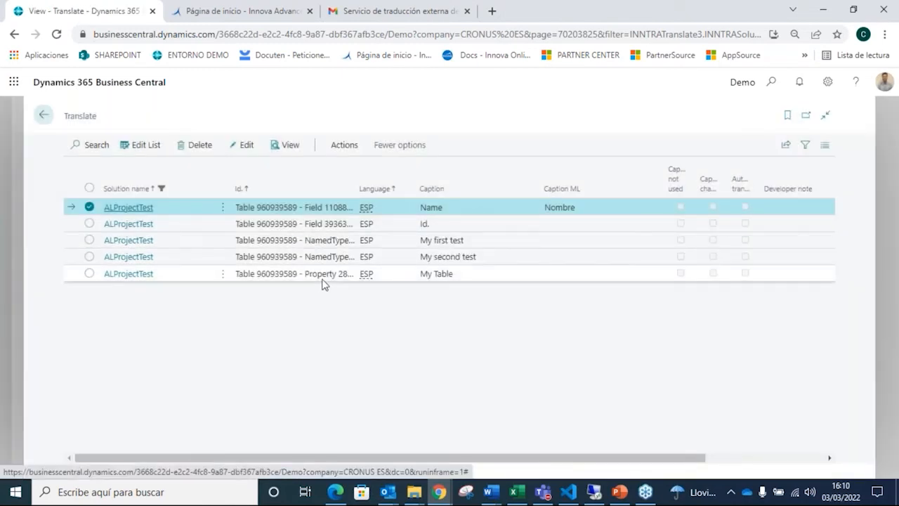
Step: Fill in the empty Caption ML values in order as "ID.", "Mi primer test", "Mi segundo test" and "Mi tabla"
left_click(143, 145)
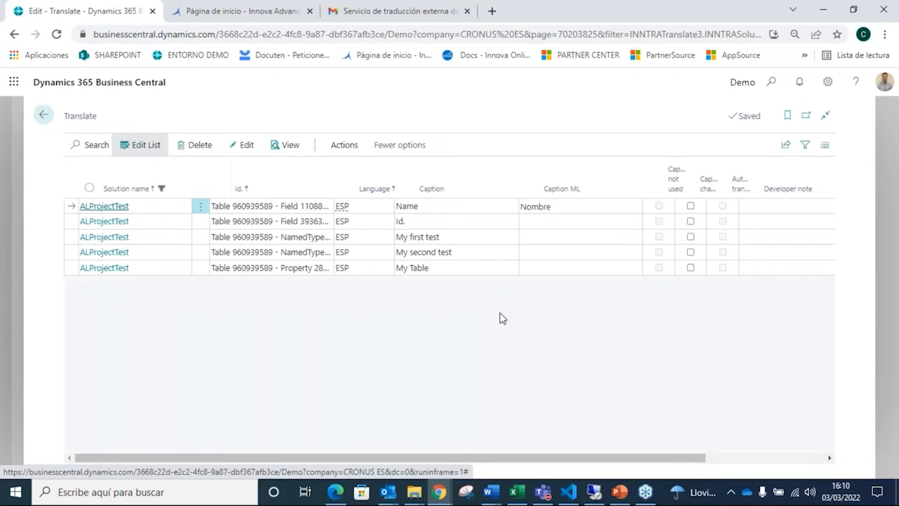
left_click(565, 223)
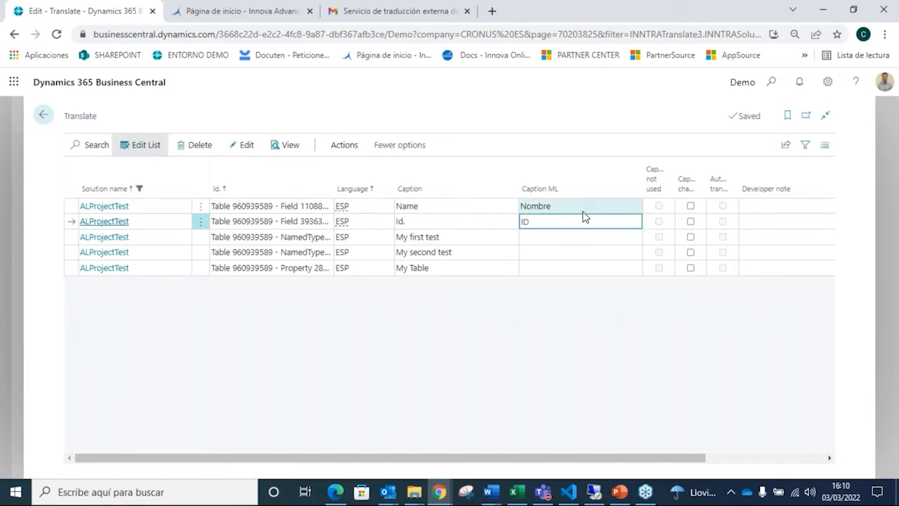
left_click(566, 238)
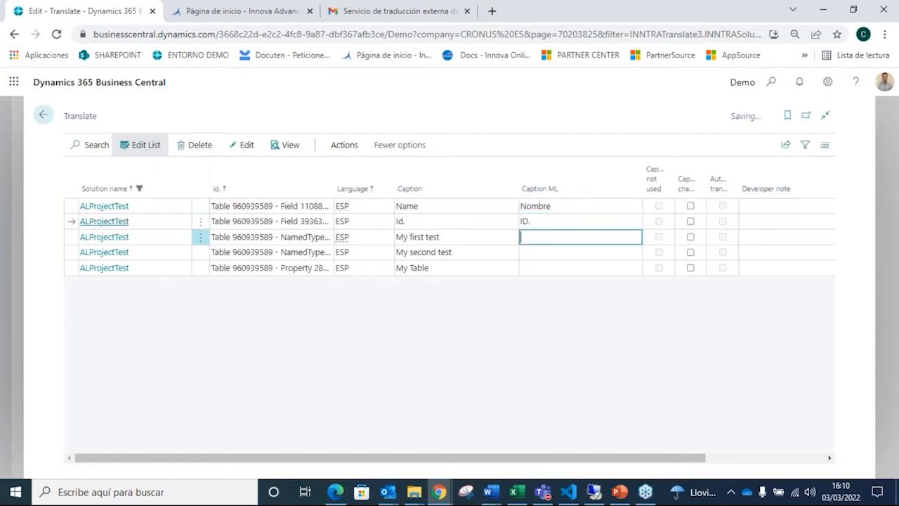
type("Mi primer test")
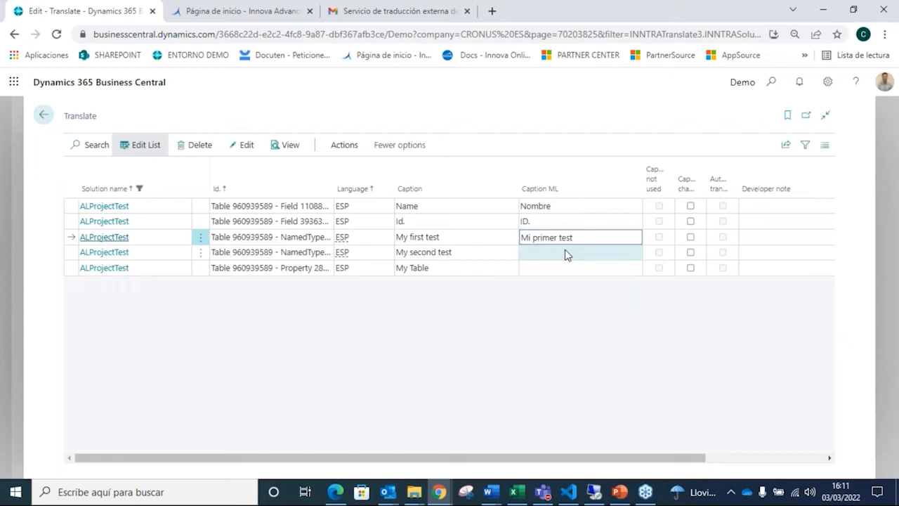
left_click(567, 252)
type("Mi segundo test")
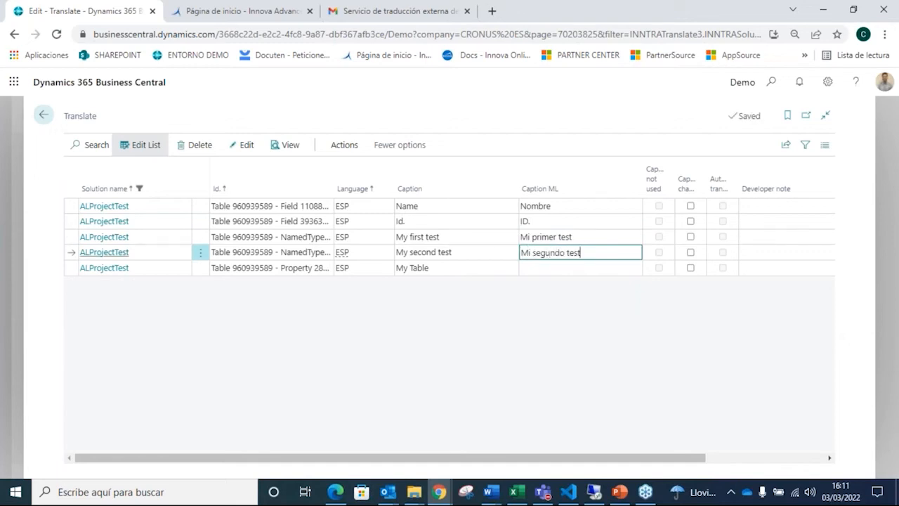
left_click(574, 268)
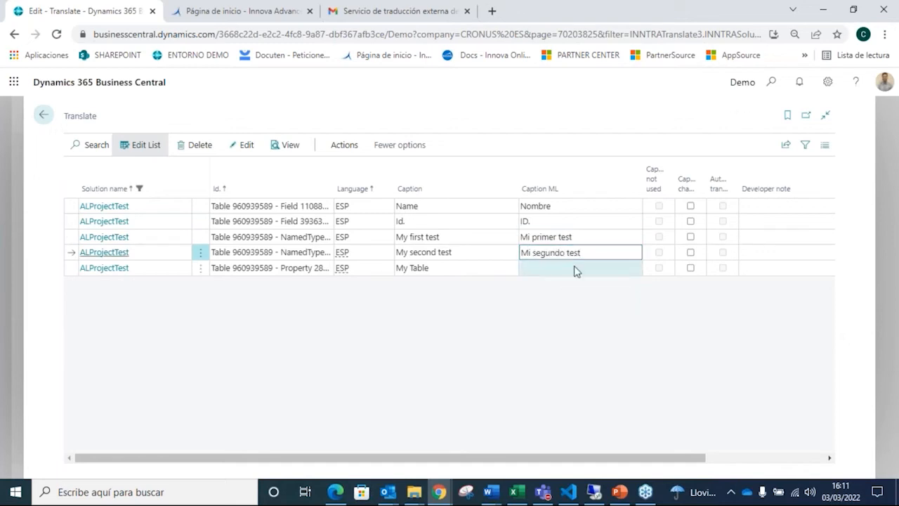
type("Mi tabla")
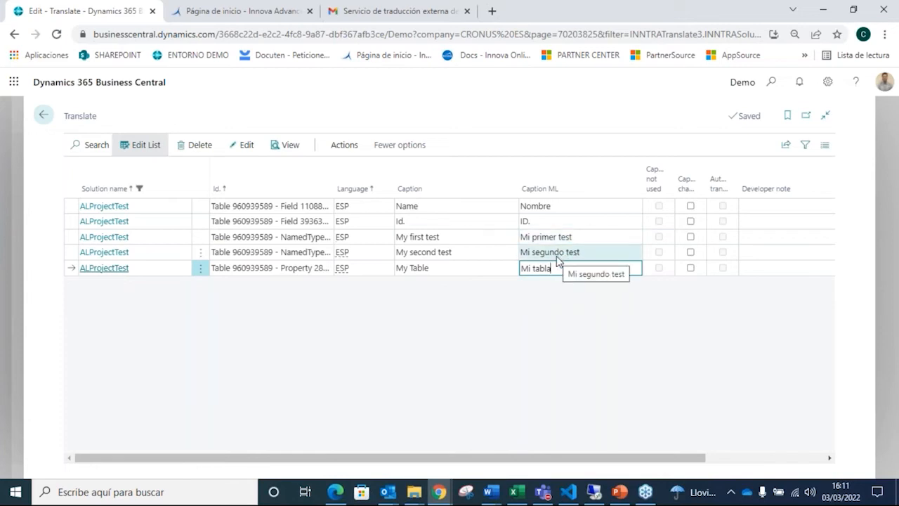
Step: Run Create translation file for the ALProjectTest captions with language code ESP
left_click(344, 144)
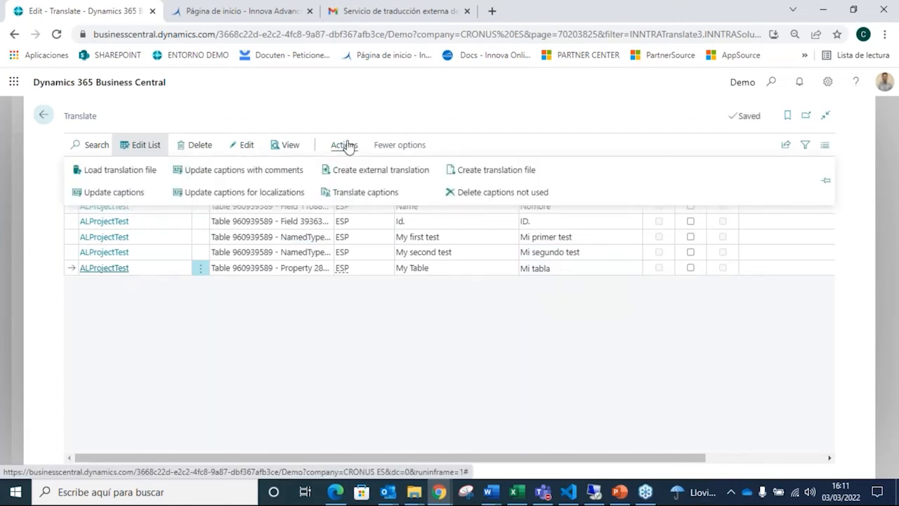
left_click(496, 170)
left_click(509, 314)
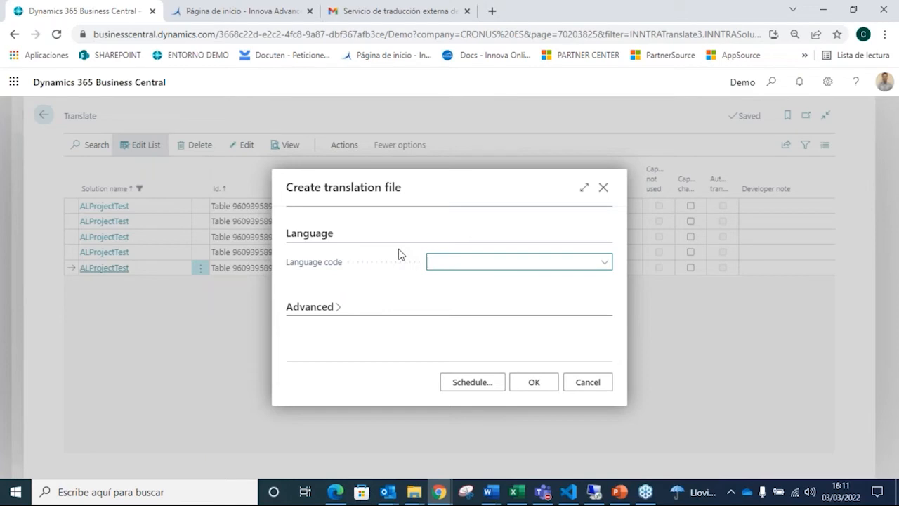
left_click(461, 267)
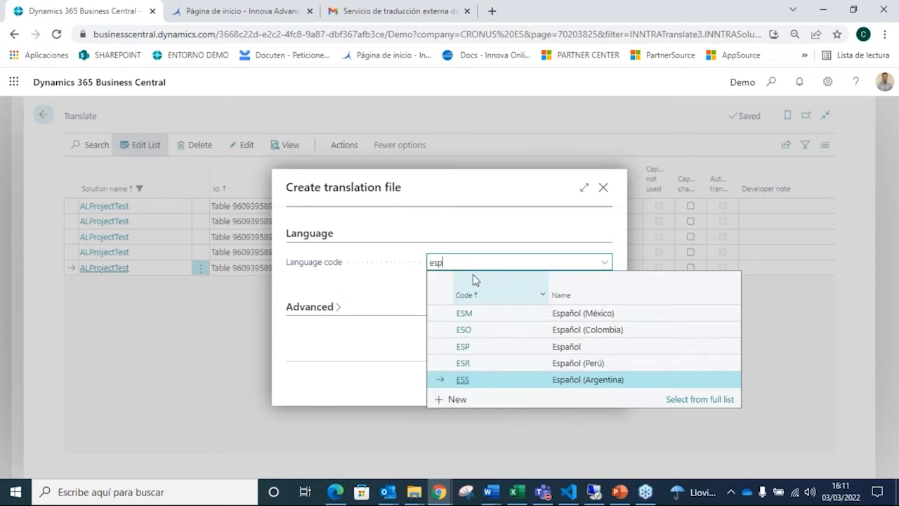
type("esp")
left_click(463, 347)
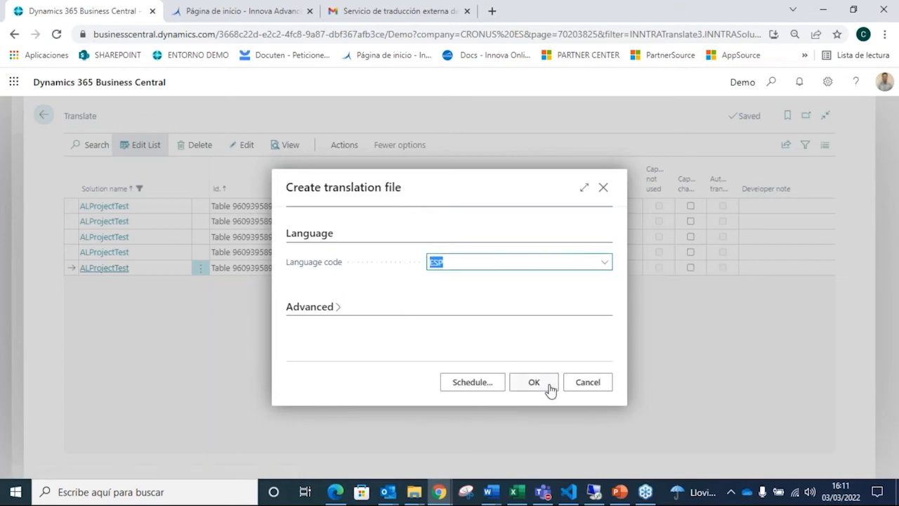
left_click(542, 385)
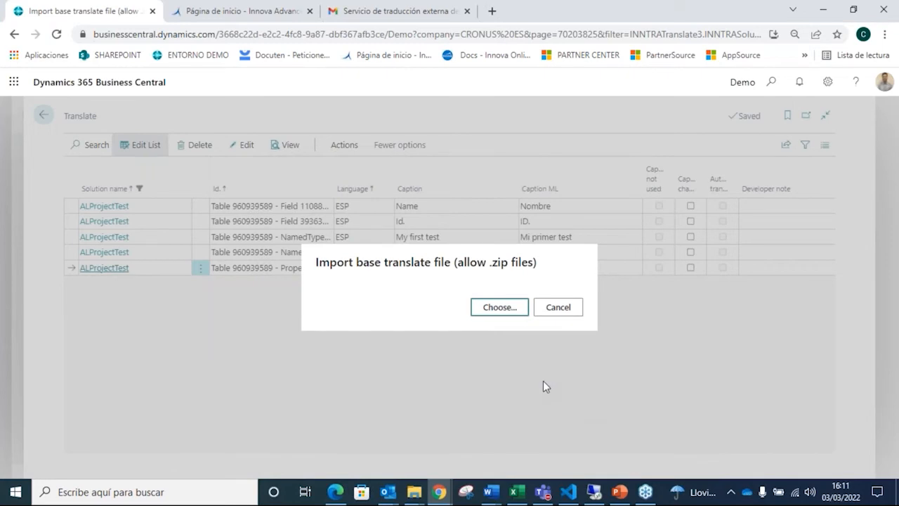
Step: Supply ALProjectTest.g as the base file and save the generated translation as ALProjectTest.es-ES_tradnl in the Translations folder
left_click(516, 310)
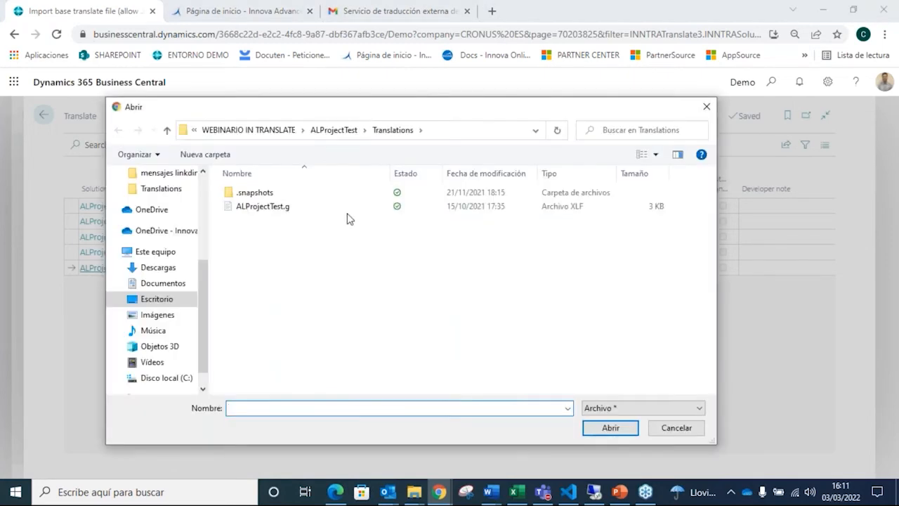
left_click(347, 208)
left_click(610, 427)
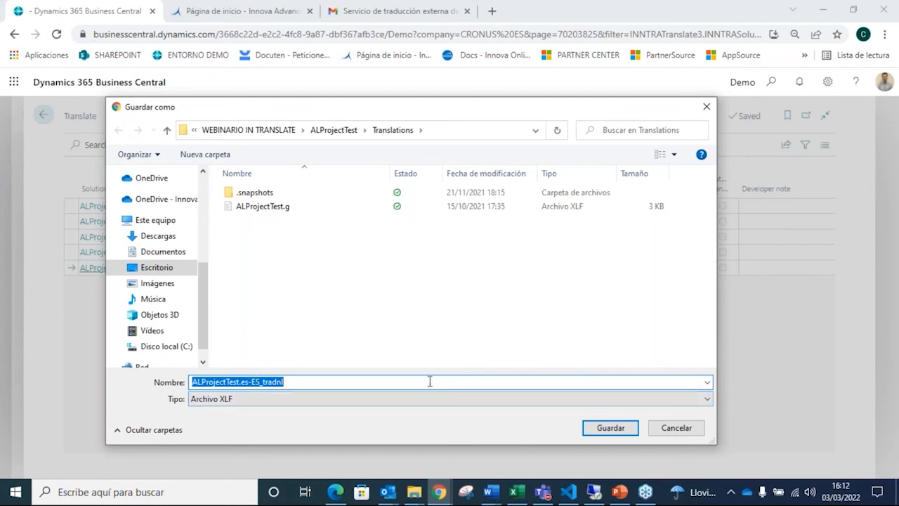
left_click(611, 427)
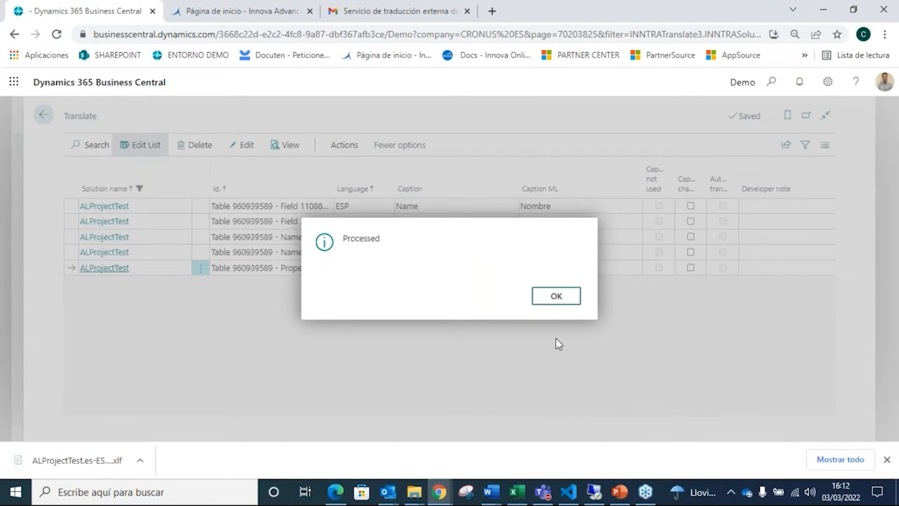
left_click(559, 297)
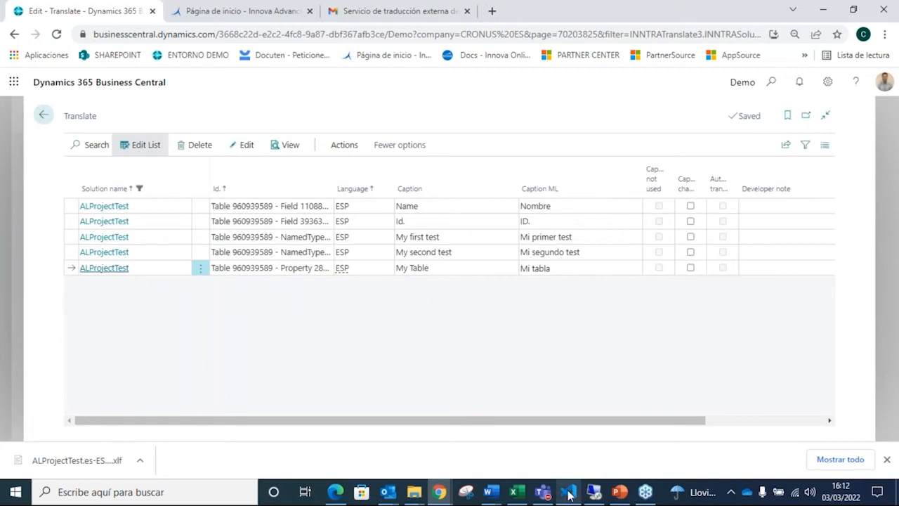
Step: Switch to Visual Studio Code, examine the source and target texts in ALProjectTest.es-ES_tradnl.xlf, and return to Business Central's Translate page
mouse_move(609, 496)
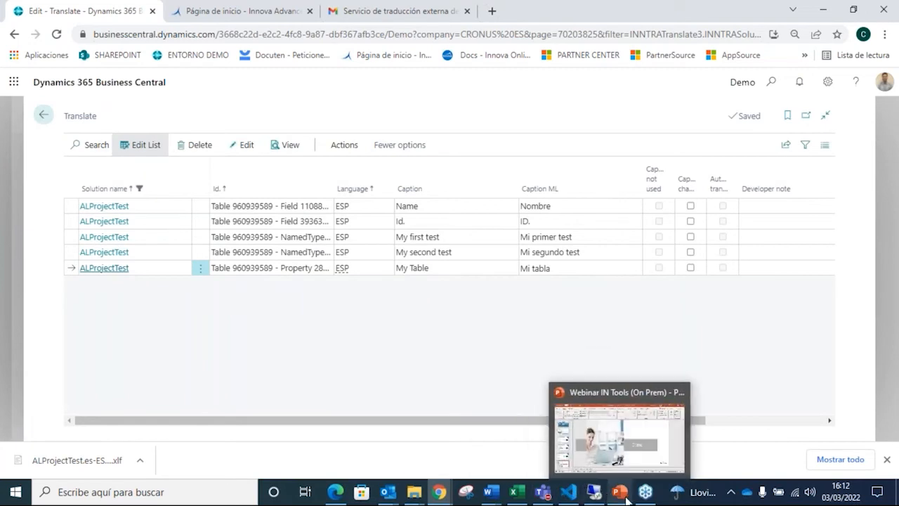
left_click(568, 491)
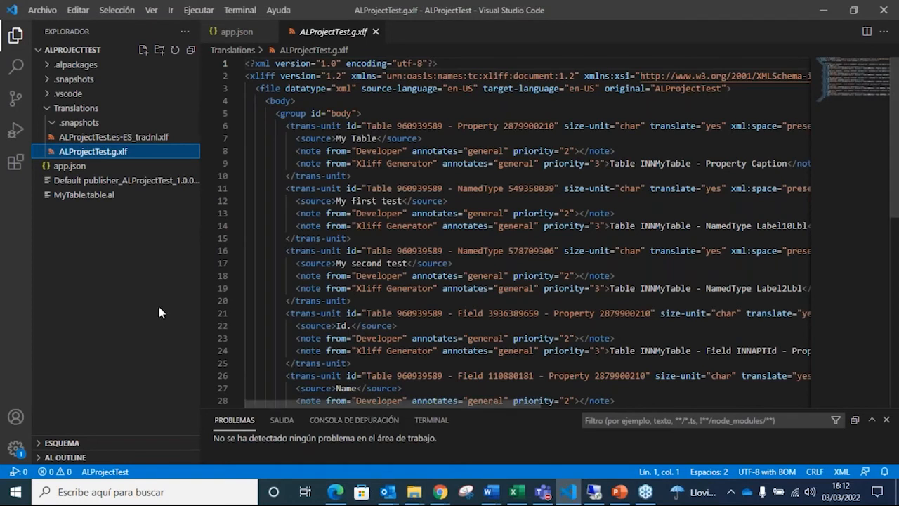
left_click(125, 138)
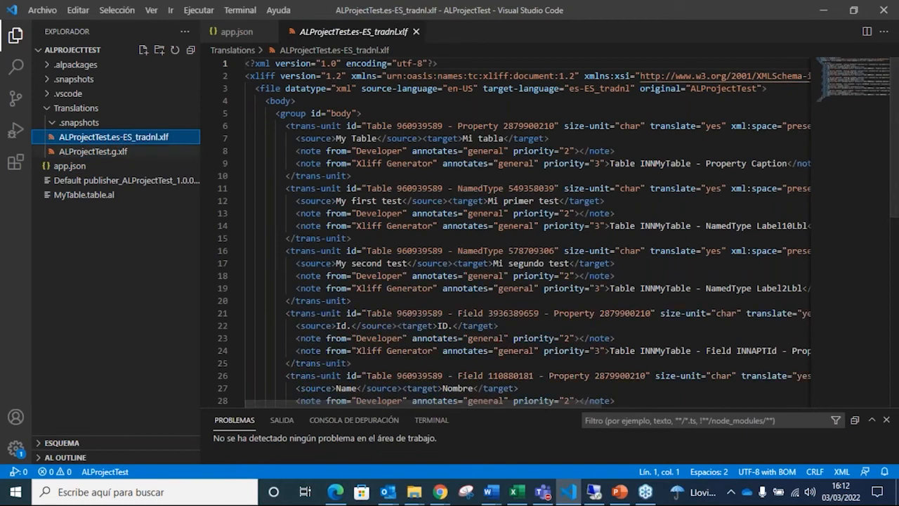
left_click_drag(340, 201, 552, 201)
left_click_drag(351, 263, 536, 263)
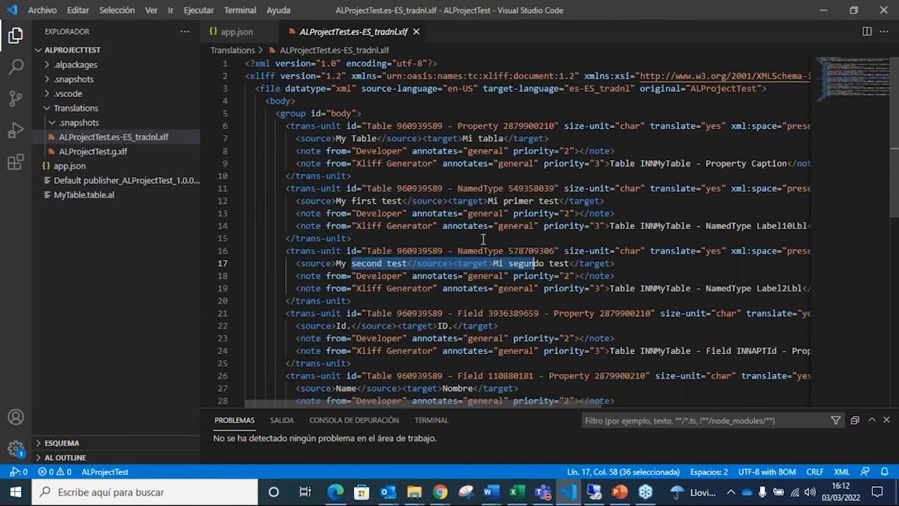
mouse_move(439, 492)
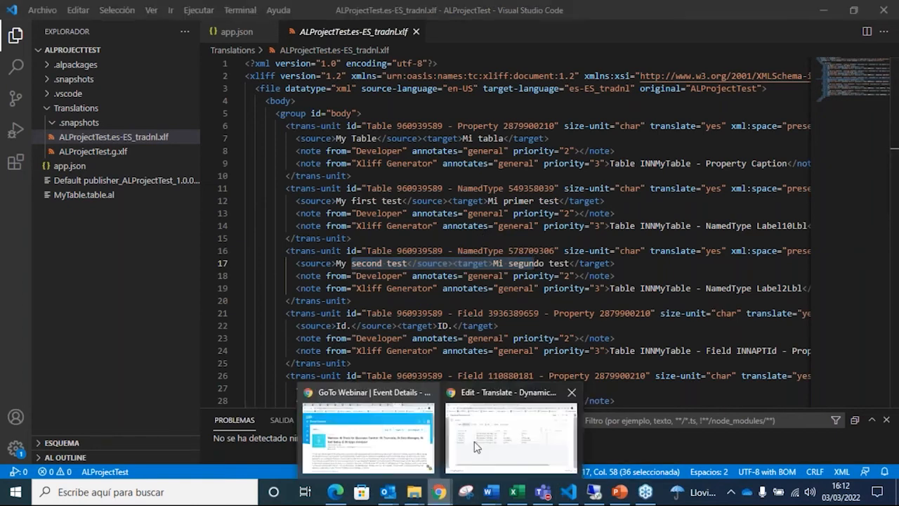
left_click(503, 442)
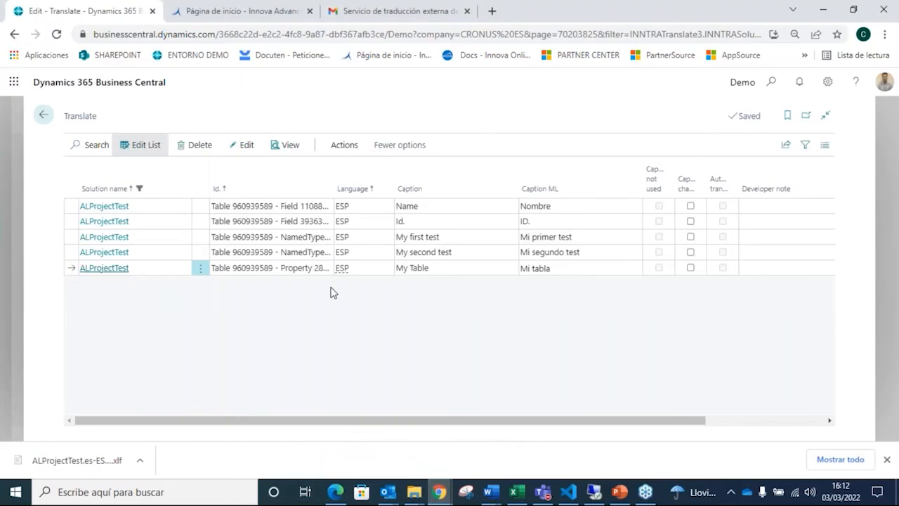
Step: Select all the ALProjectTest caption records on the Translate page and delete them
left_click(202, 210)
left_click(187, 302)
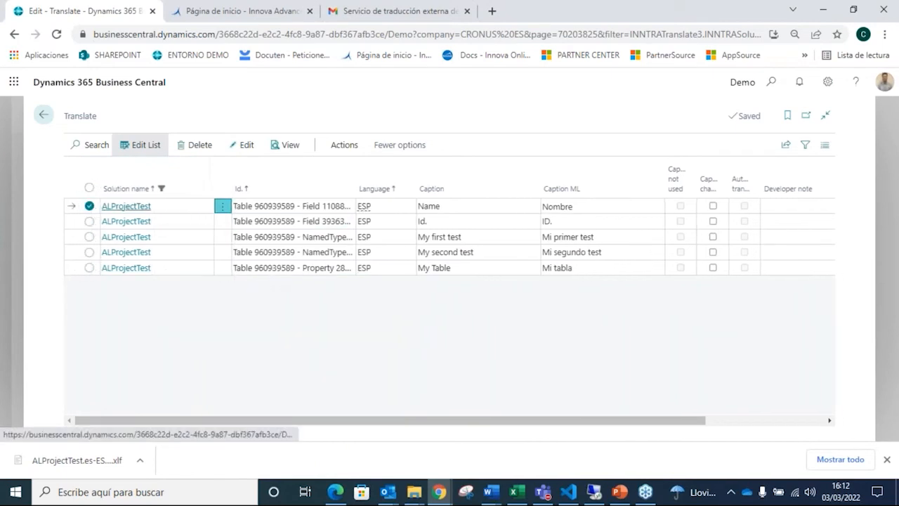
left_click(89, 188)
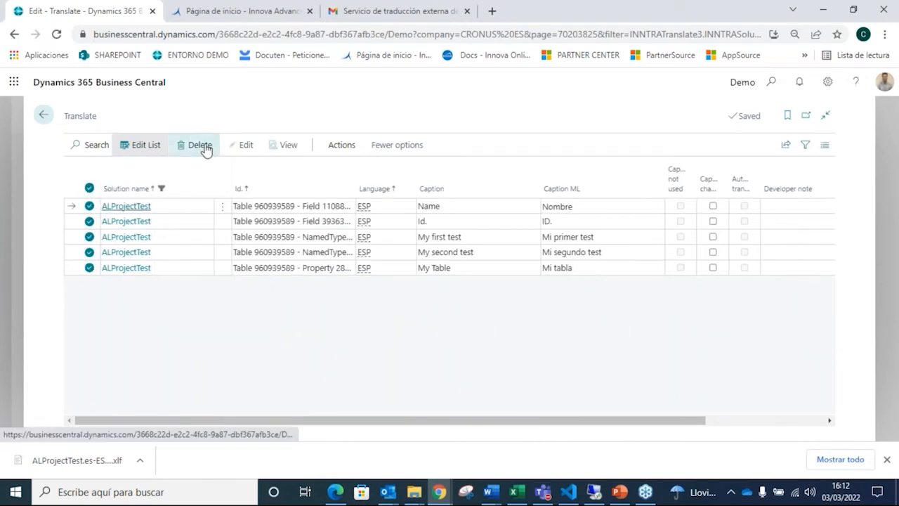
left_click(205, 147)
left_click(503, 296)
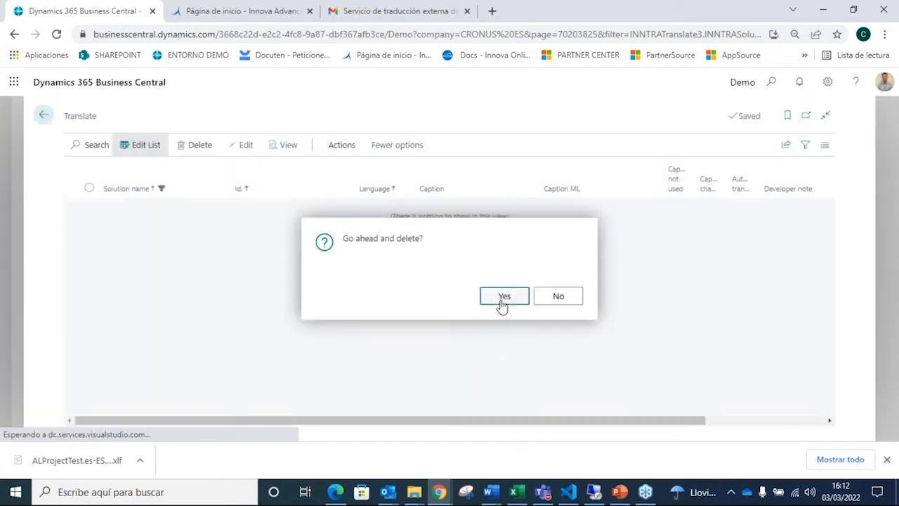
Step: Run Load translation file for ALProjectTest with language code ESP
left_click(338, 147)
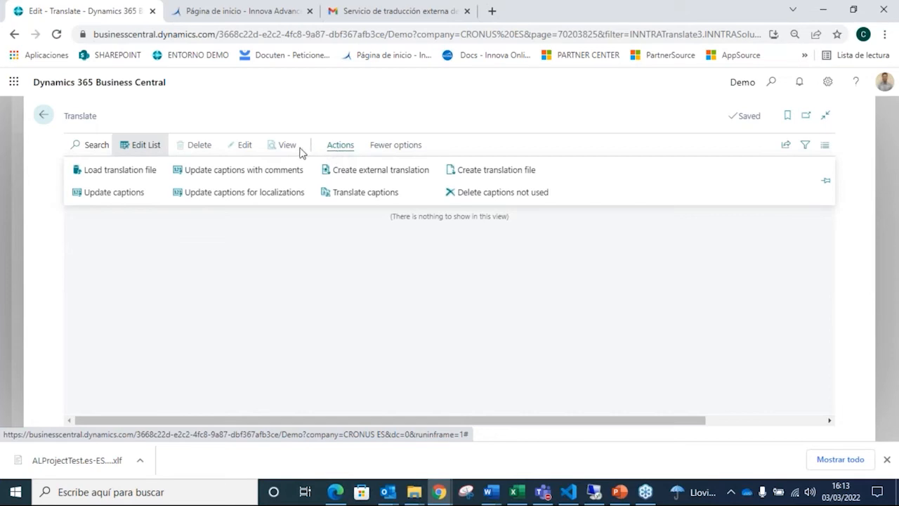
left_click(147, 174)
left_click(508, 301)
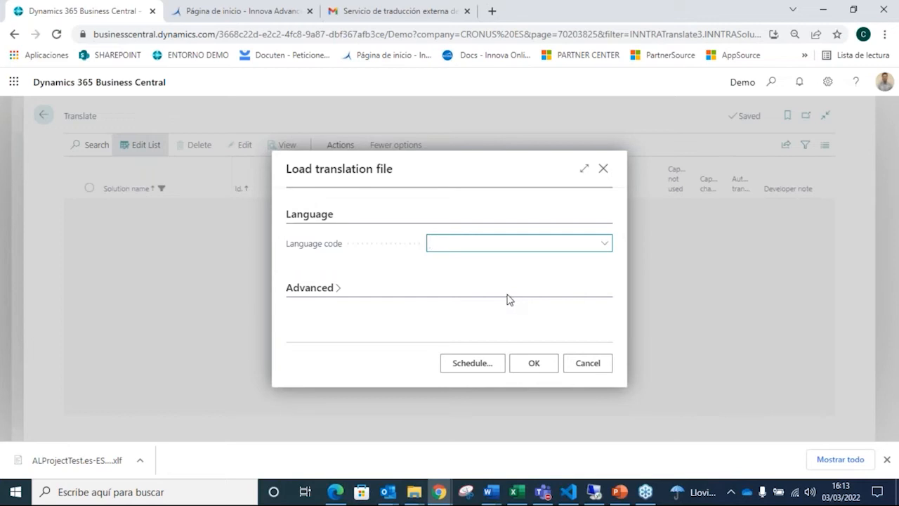
left_click(498, 245)
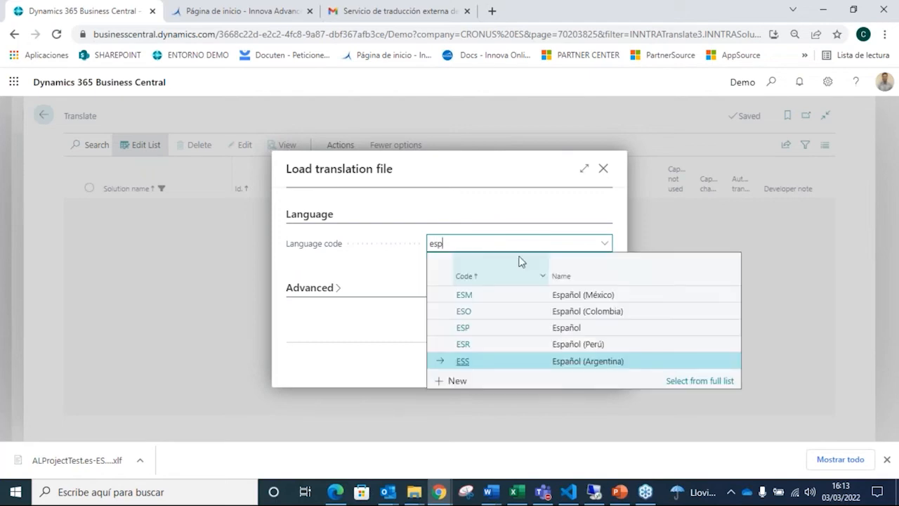
left_click(464, 328)
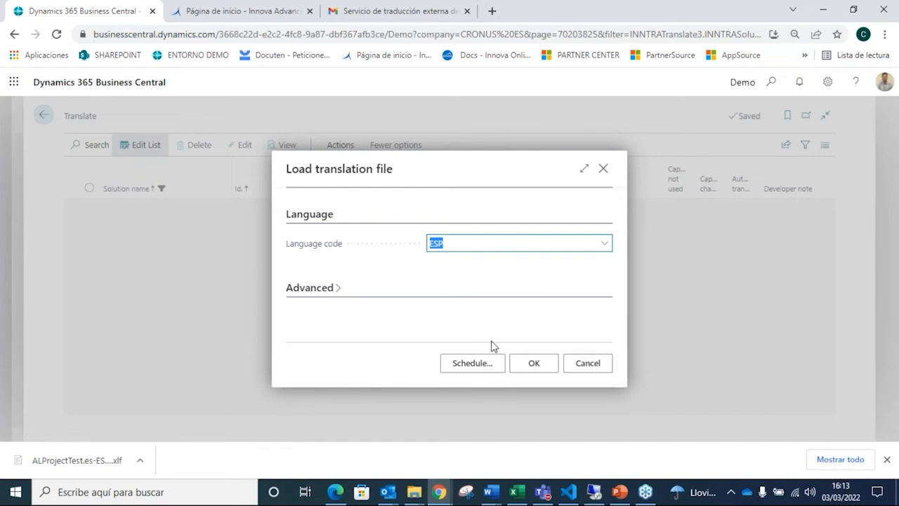
left_click(532, 365)
Step: Import ALProjectTest.es-ES_tradnl from the Translations folder as the translation file to load
left_click(515, 299)
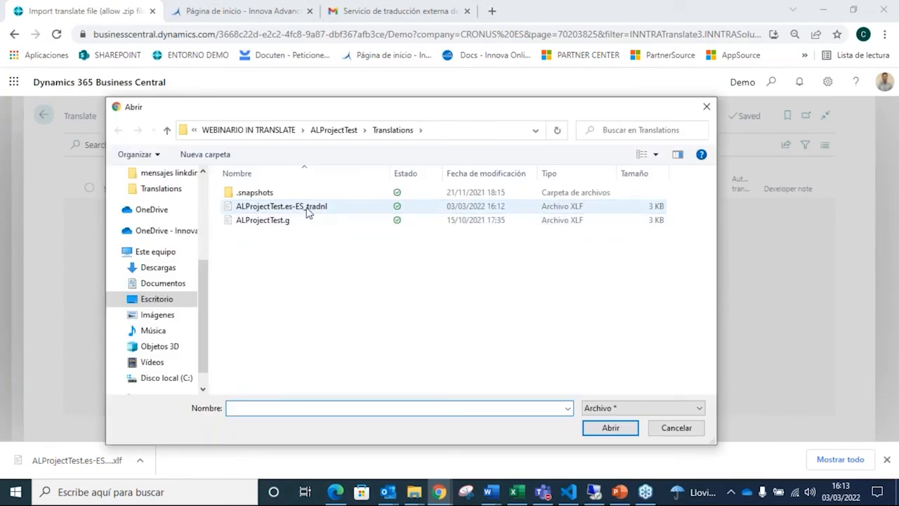
left_click(305, 206)
left_click(606, 429)
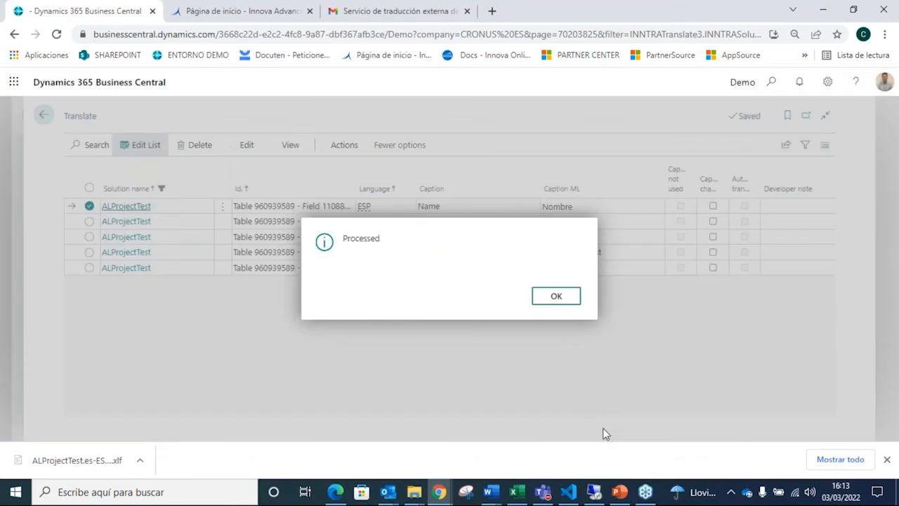
left_click(555, 296)
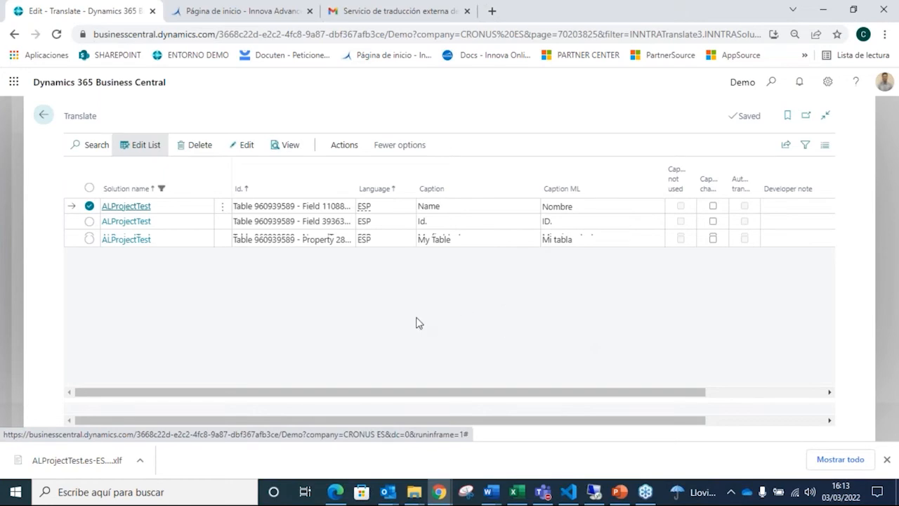
Step: Change the Caption ML of the Name caption to "Nombre 1515"
left_click(147, 145)
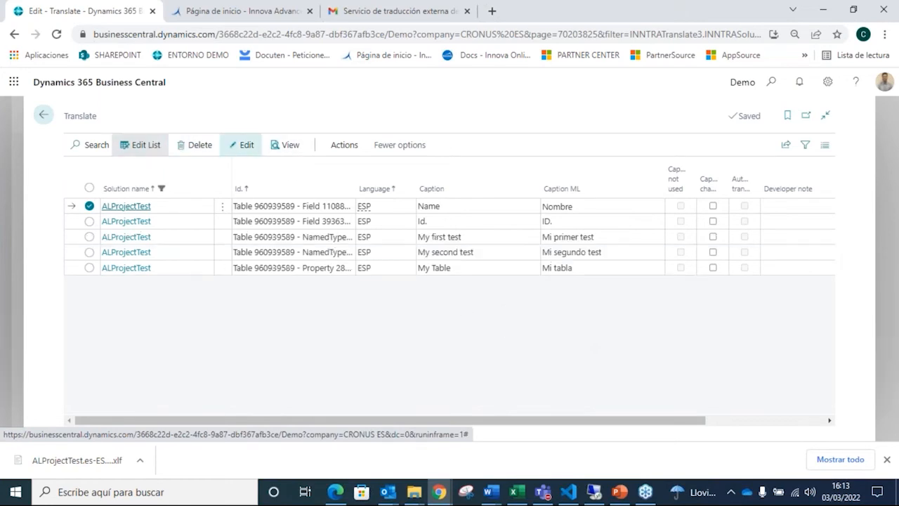
left_click(613, 206)
left_click(615, 208)
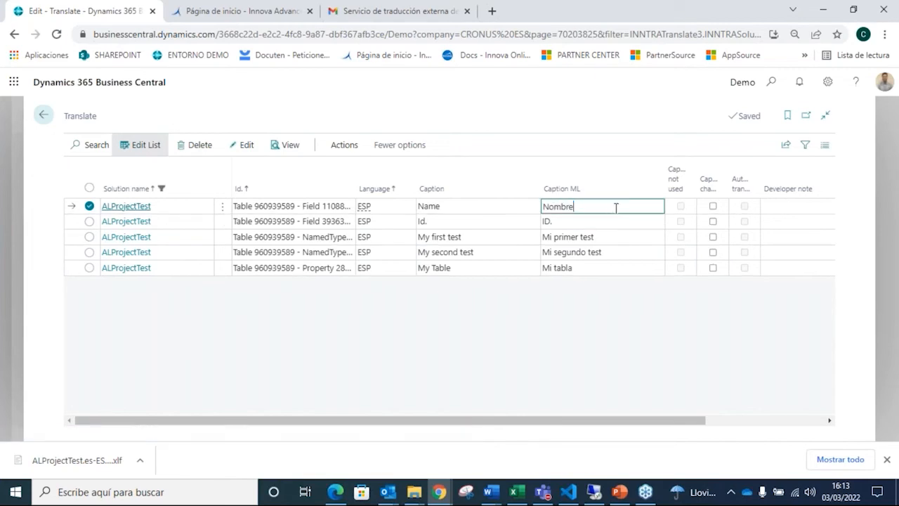
type("1515")
Step: Run Create translation file for the edited ALProjectTest captions with language code ESP
left_click(355, 146)
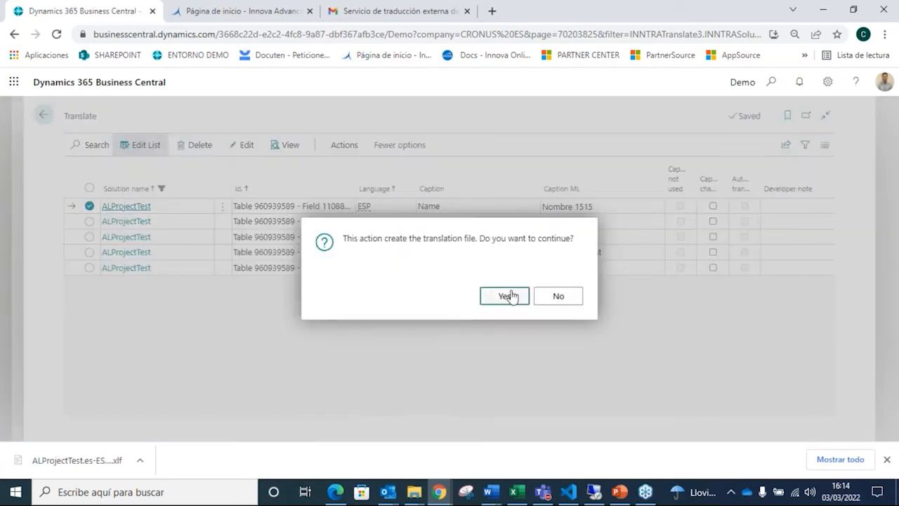
left_click(512, 295)
type("esp")
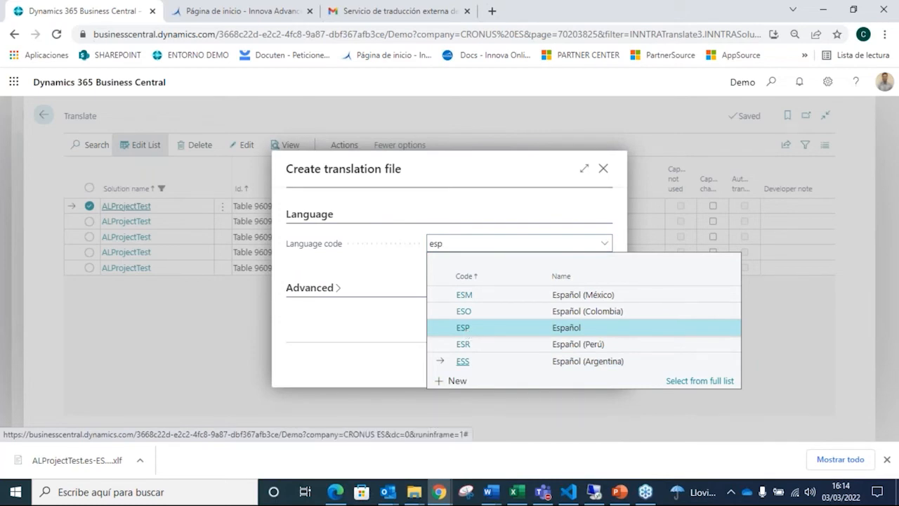
key("Return")
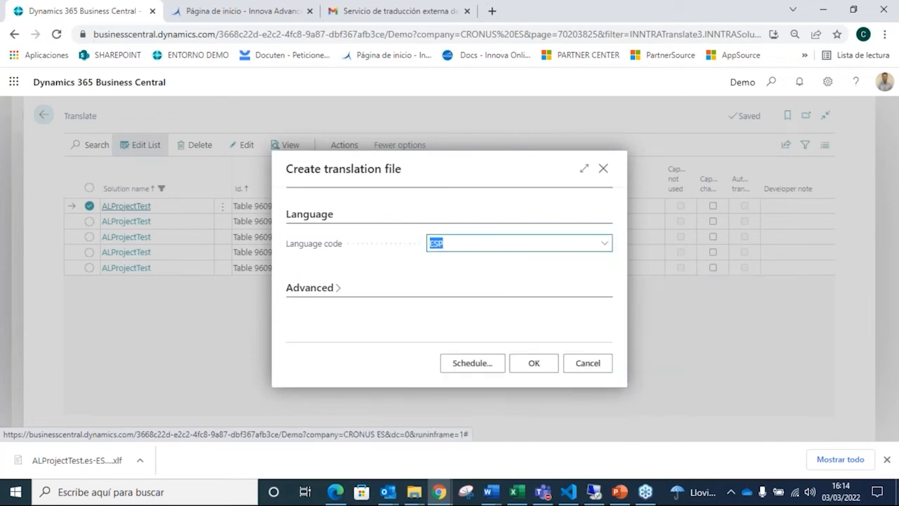
left_click(521, 366)
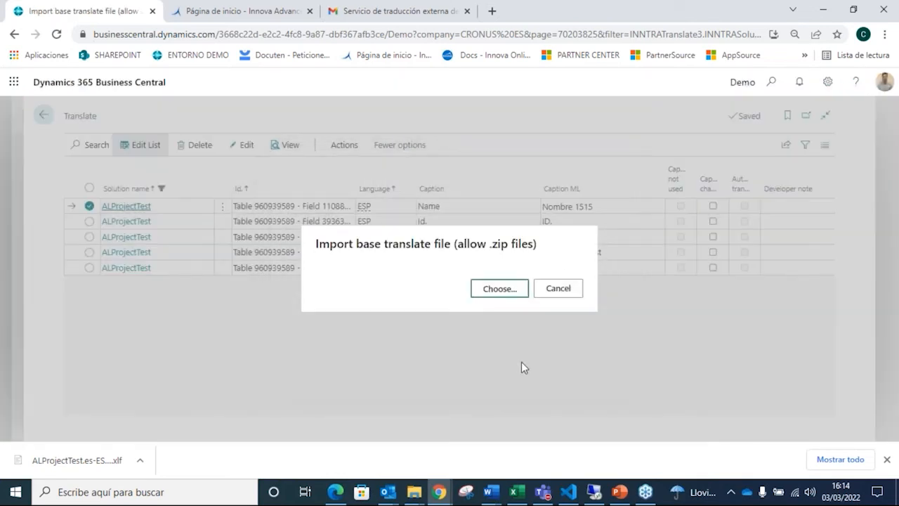
Step: Supply ALProjectTest.es-ES_tradnl as the base file and save the generated translation over the existing ALProjectTest.es-ES_tradnl in the Translations folder
left_click(494, 289)
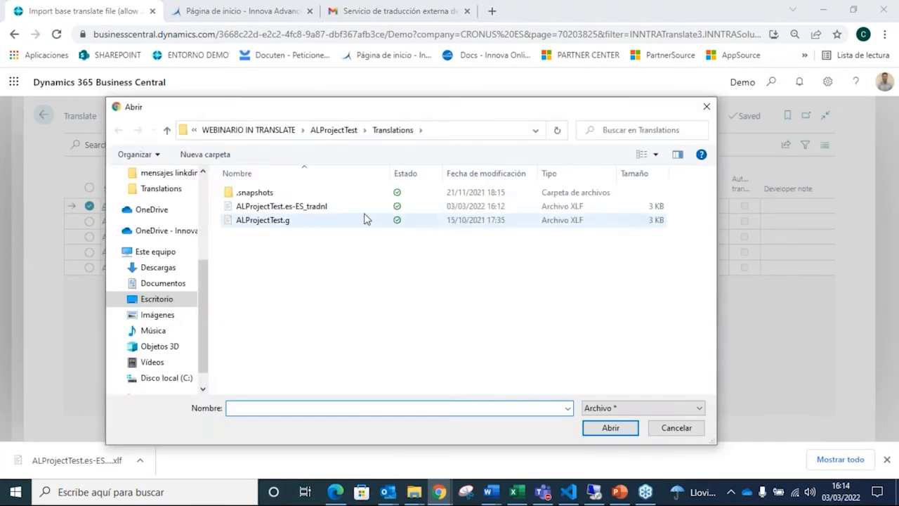
left_click(344, 207)
left_click(618, 430)
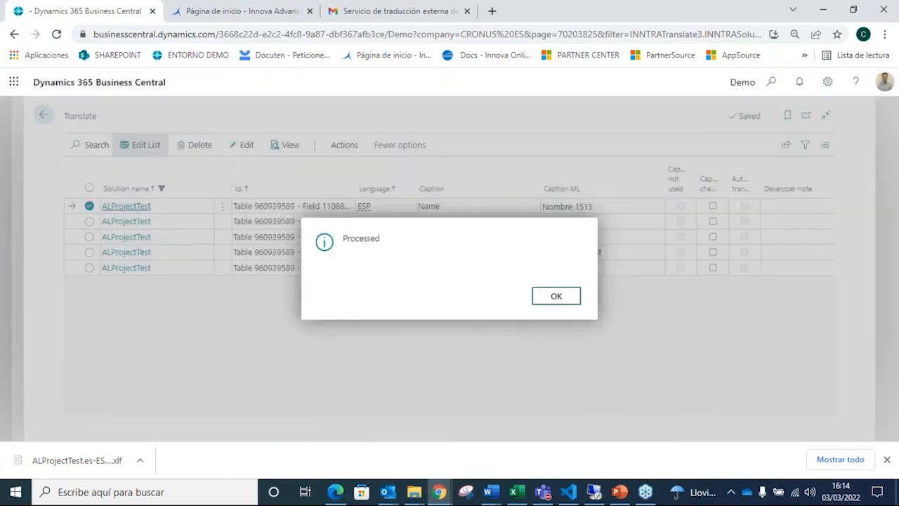
key("Return")
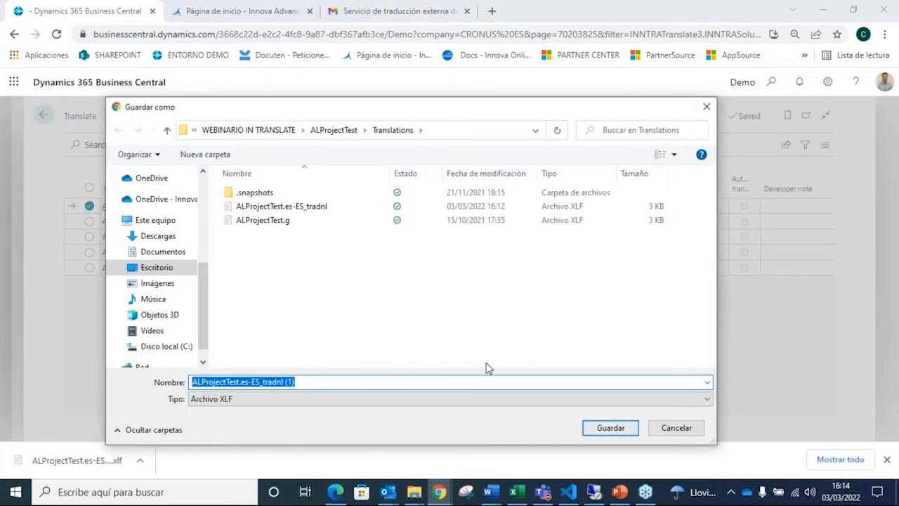
left_click(340, 206)
left_click(608, 426)
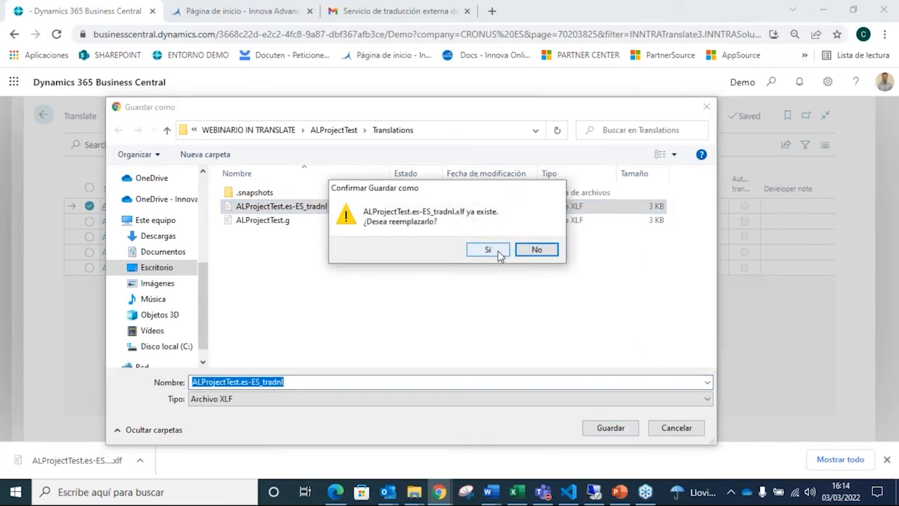
left_click(498, 251)
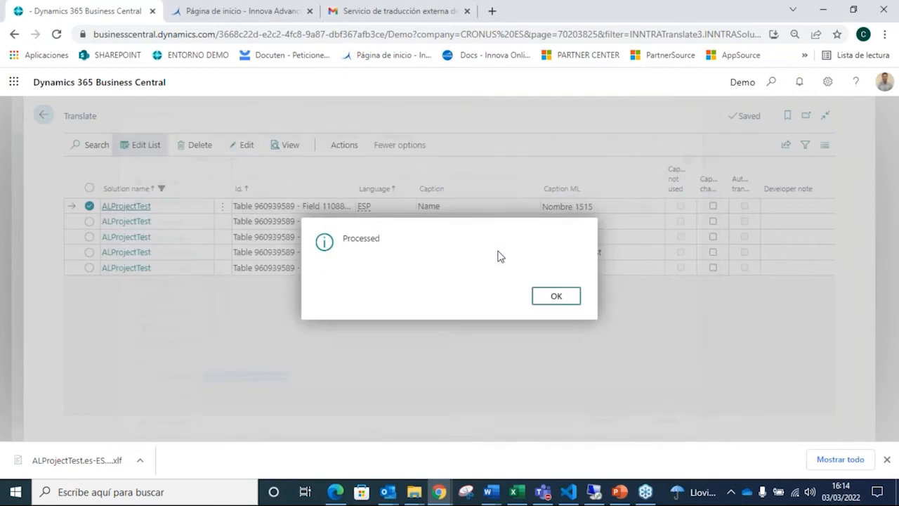
left_click(546, 298)
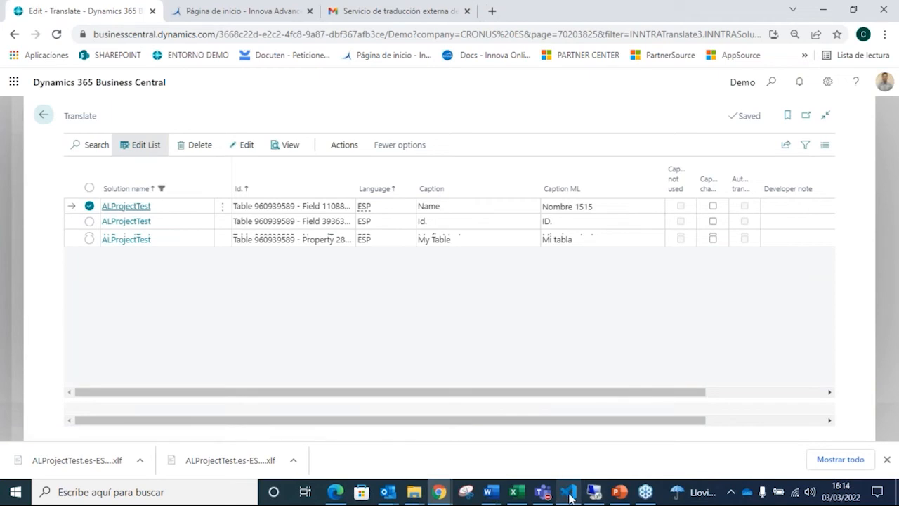
Step: Switch to Visual Studio Code, check the target texts in the regenerated ALProjectTest.es-ES_tradnl.xlf, and return to Business Central's Translate page
mouse_move(569, 495)
left_click(565, 440)
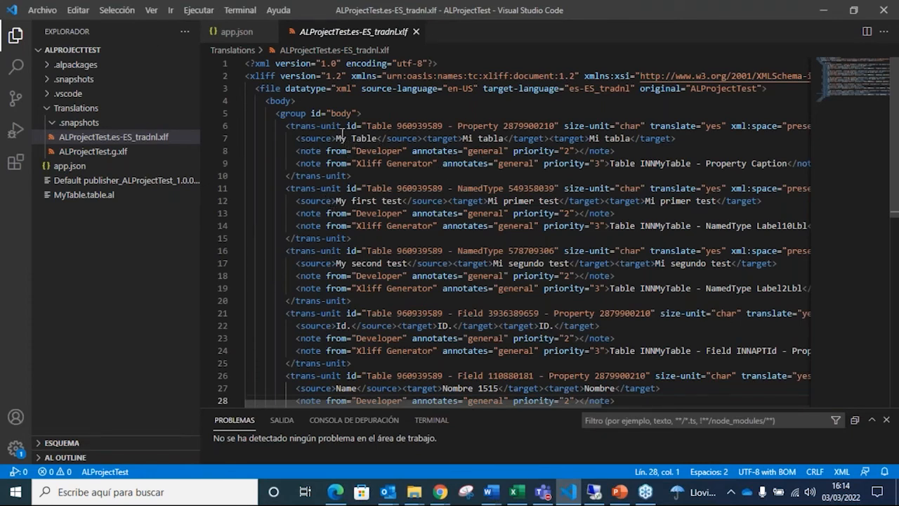
left_click_drag(343, 134, 462, 138)
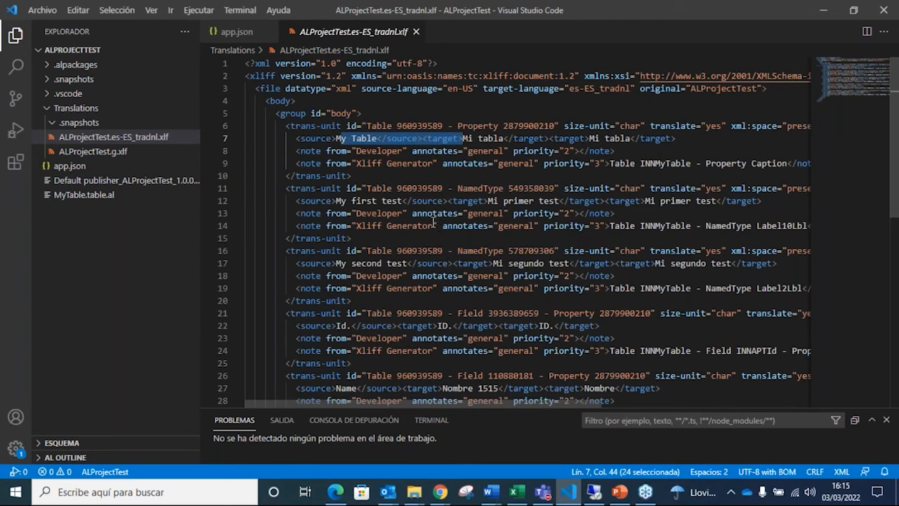
scroll(490, 201, "down", 1)
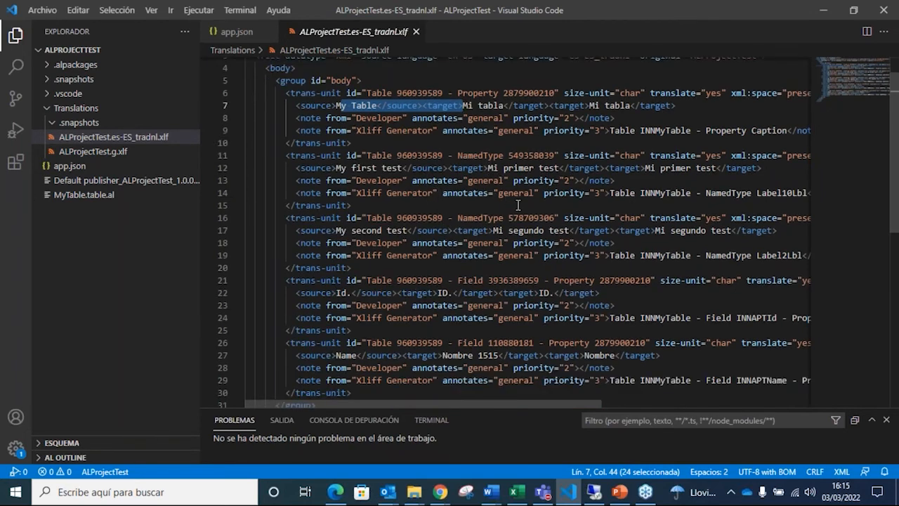
left_click(825, 9)
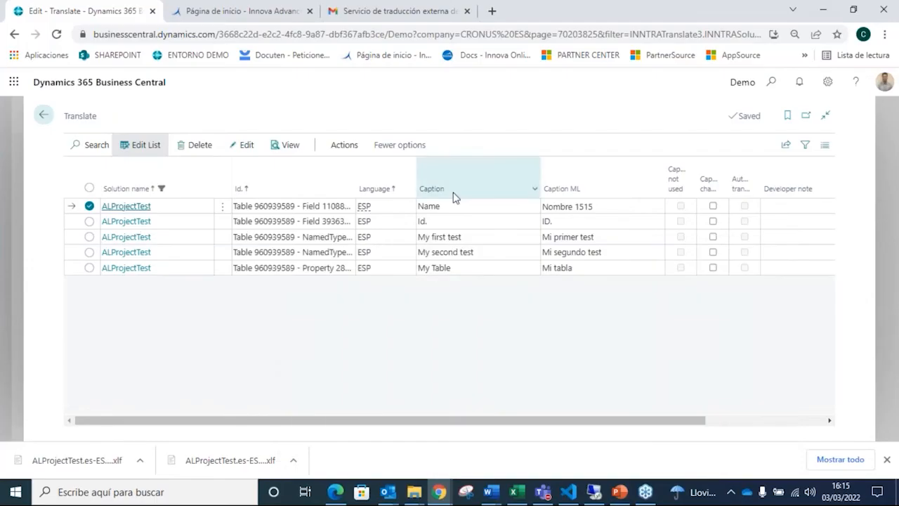
Step: Delete all the ESP caption records of ALProjectTest to empty the Translate list
left_click(221, 206)
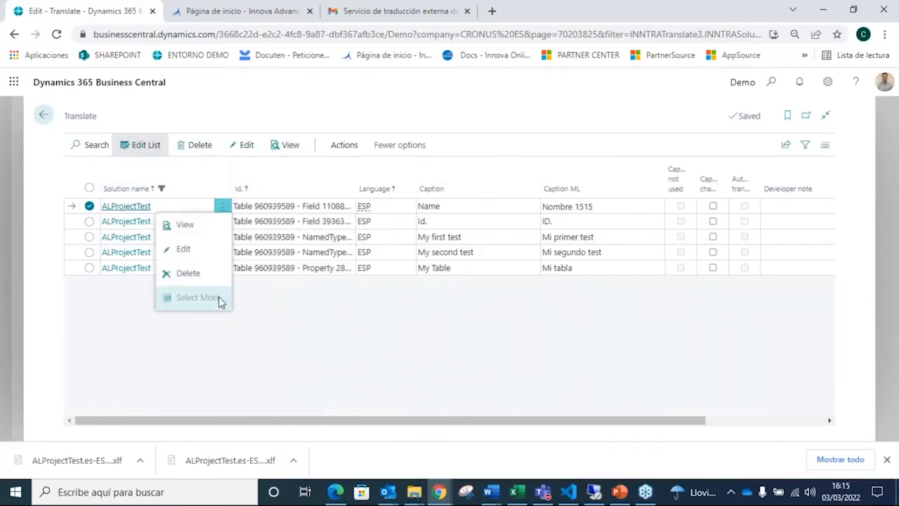
left_click(278, 317)
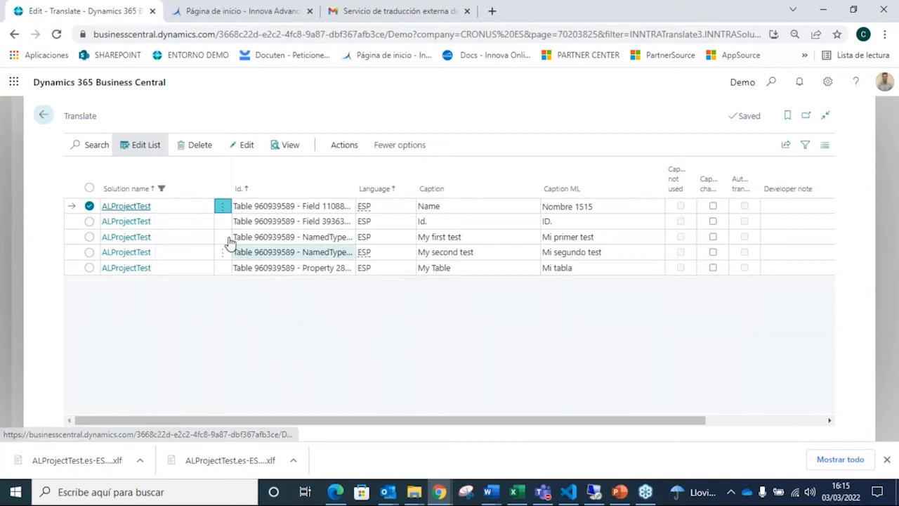
left_click(222, 221)
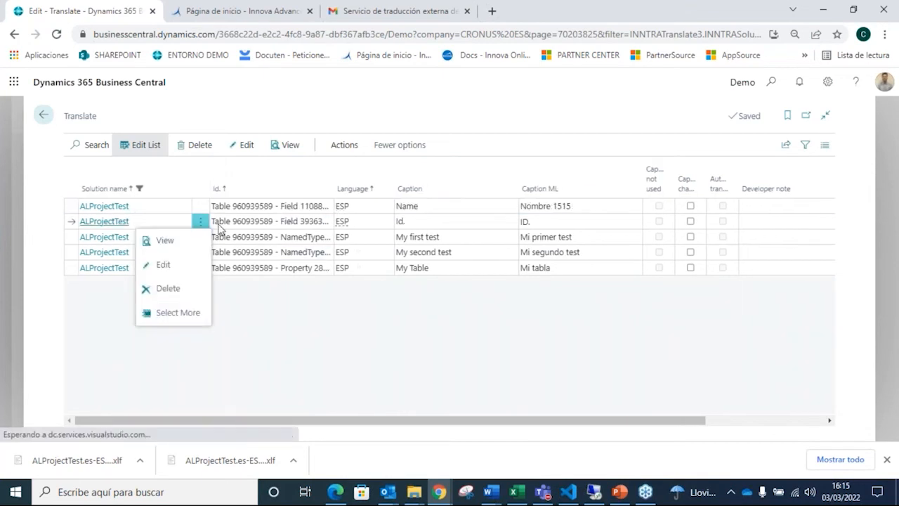
left_click(194, 314)
left_click(89, 188)
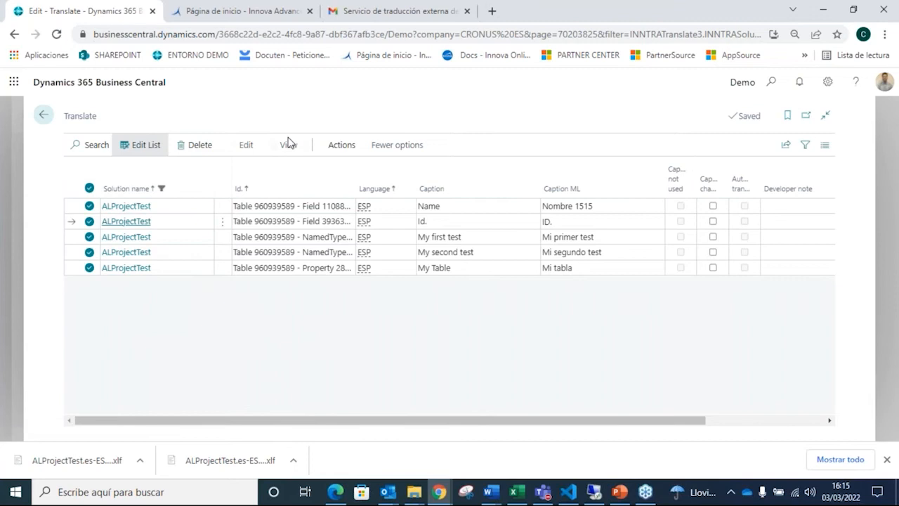
left_click(198, 147)
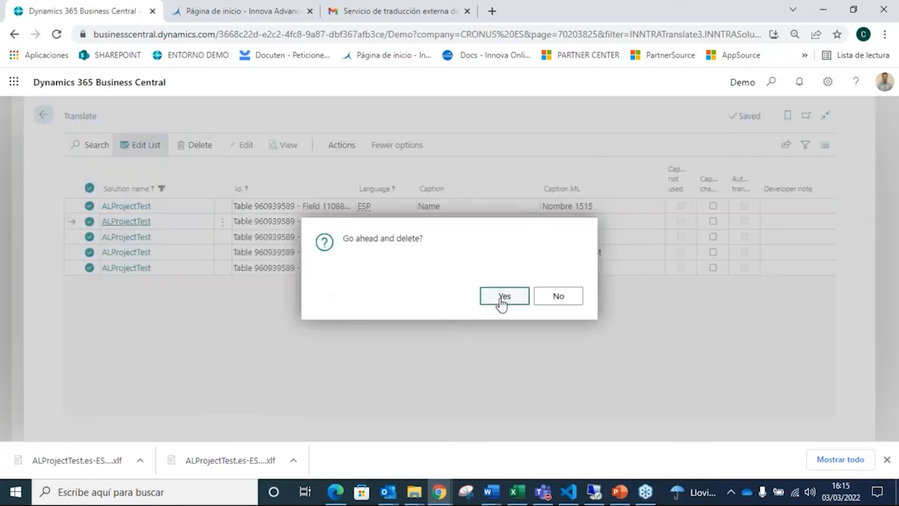
left_click(502, 298)
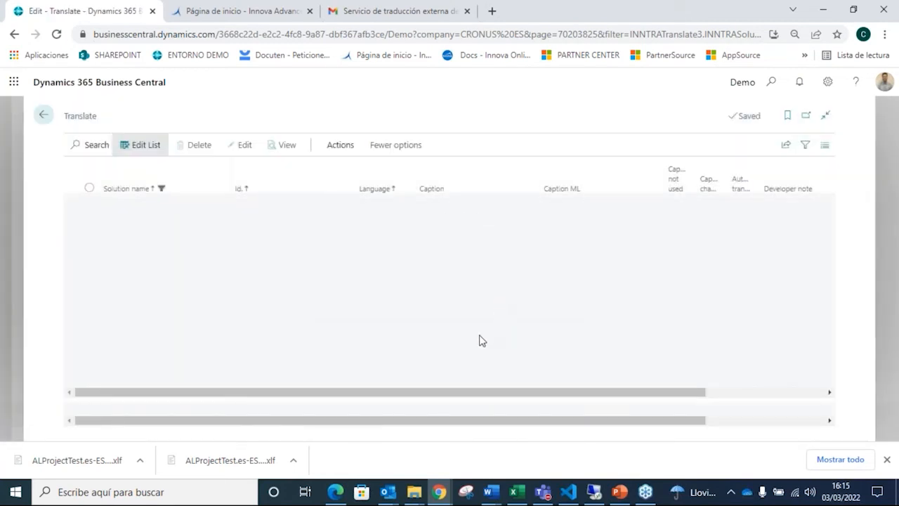
Step: Update captions for language code ITA, supplying ALProjectTest.g from the Translations folder as the base translate file
left_click(347, 151)
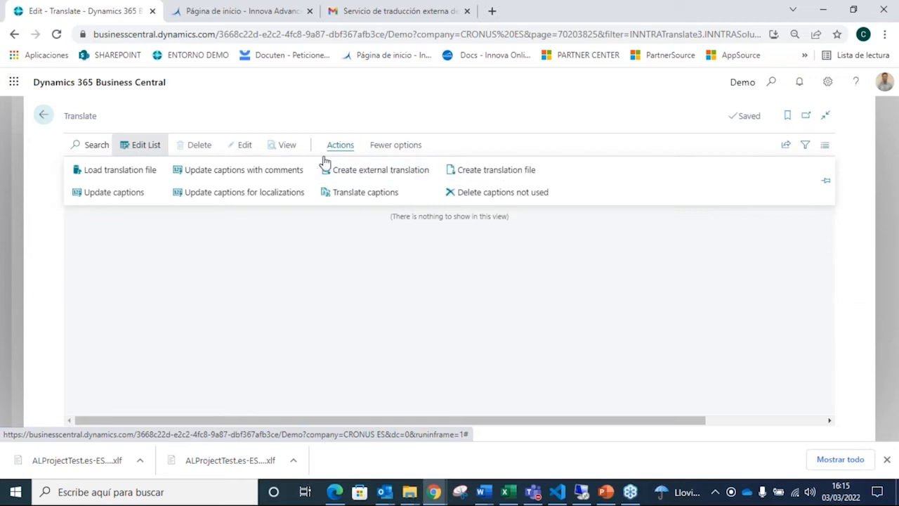
left_click(137, 198)
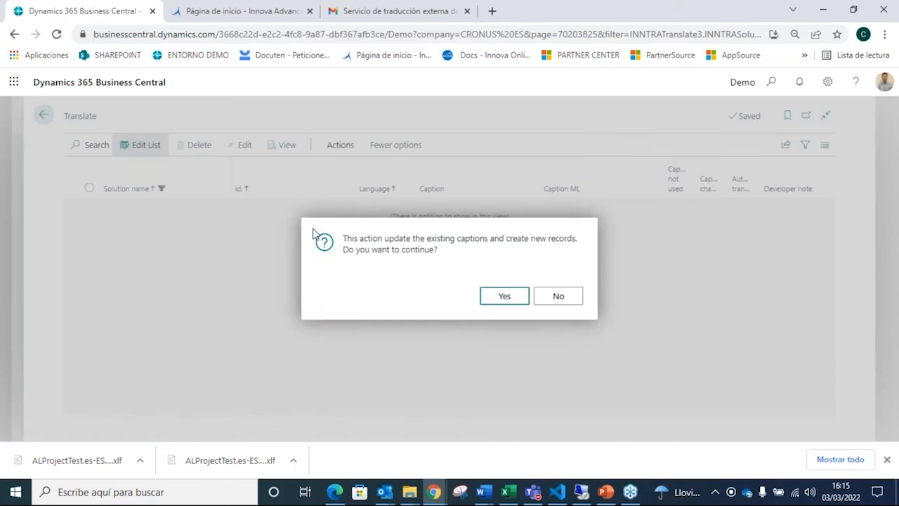
left_click(512, 307)
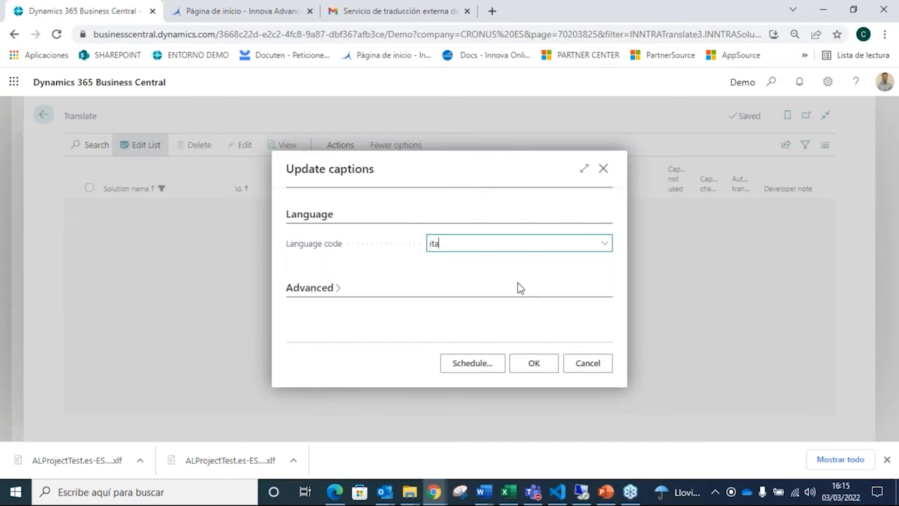
left_click(464, 295)
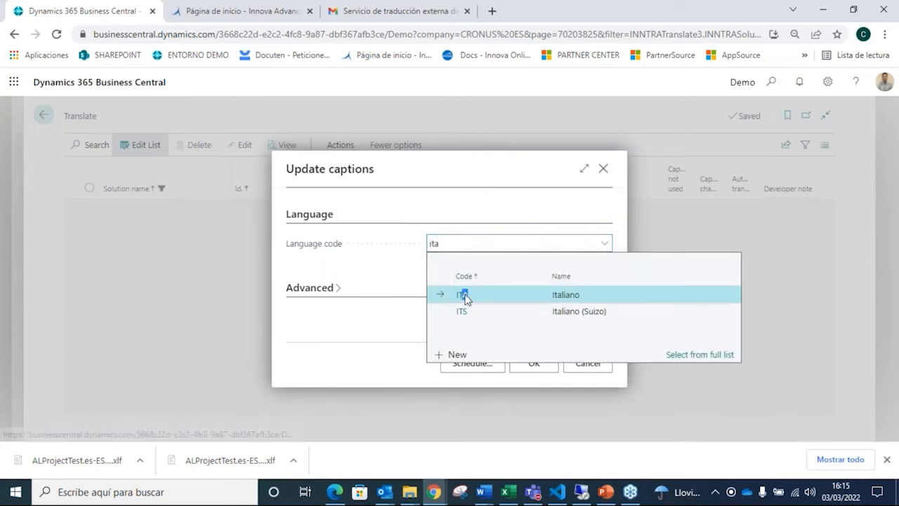
left_click(547, 368)
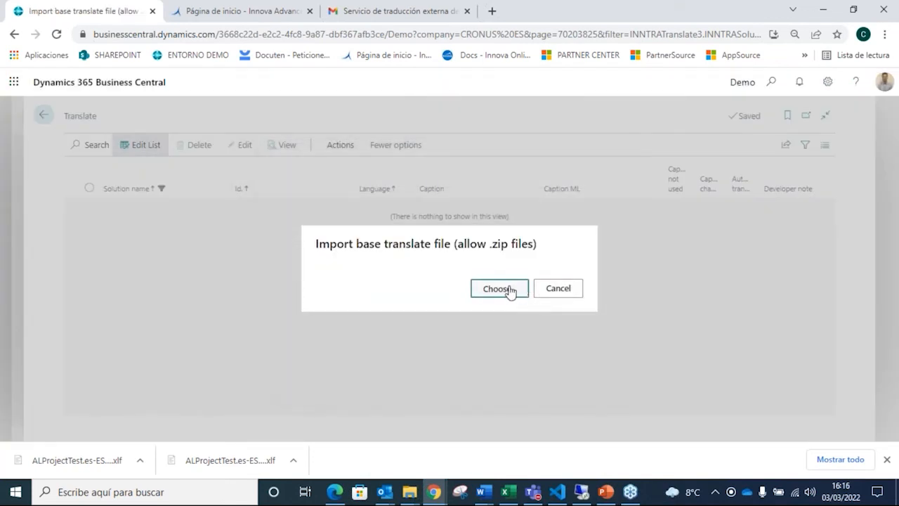
left_click(498, 291)
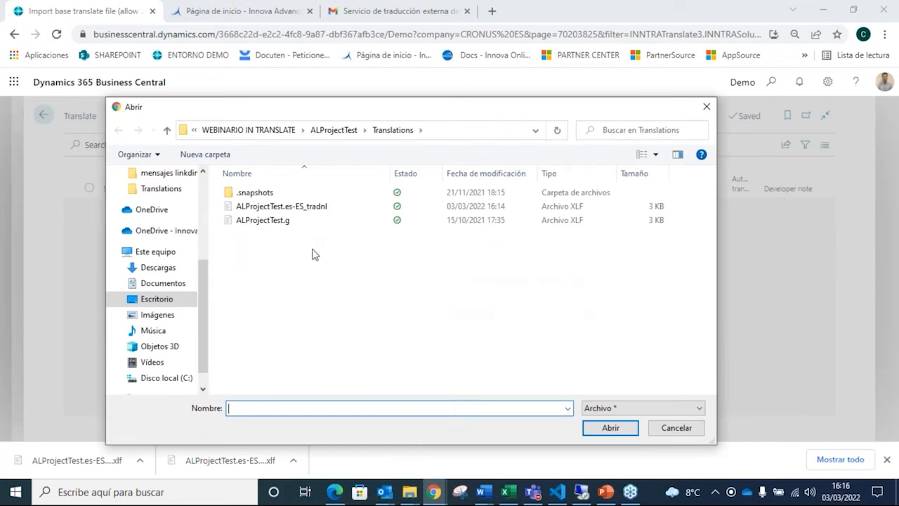
left_click(298, 224)
left_click(610, 431)
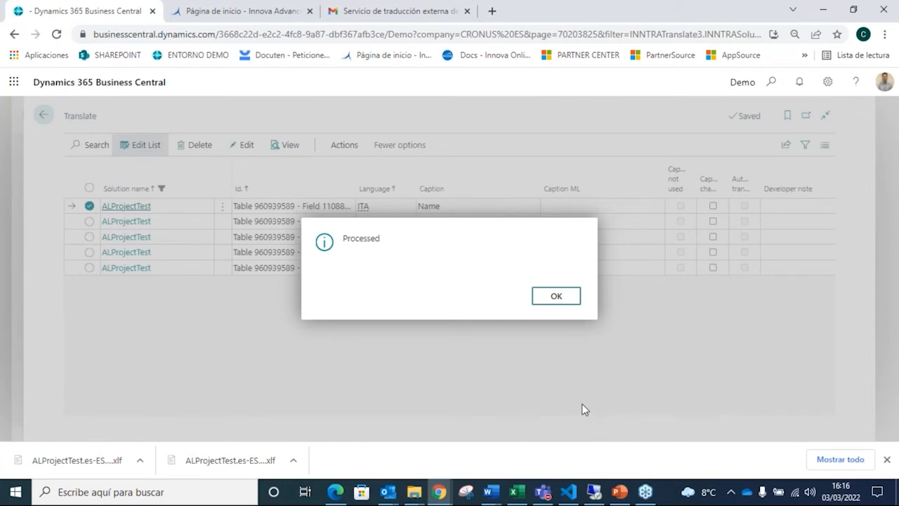
left_click(564, 300)
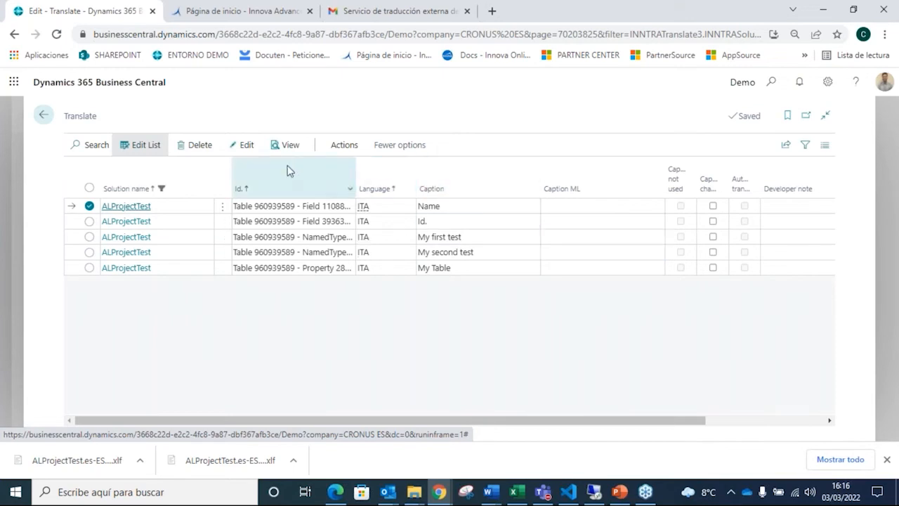
Step: Run Translate captions on the untranslated captions with language code ITA and solution name ALProjectTest
left_click(348, 145)
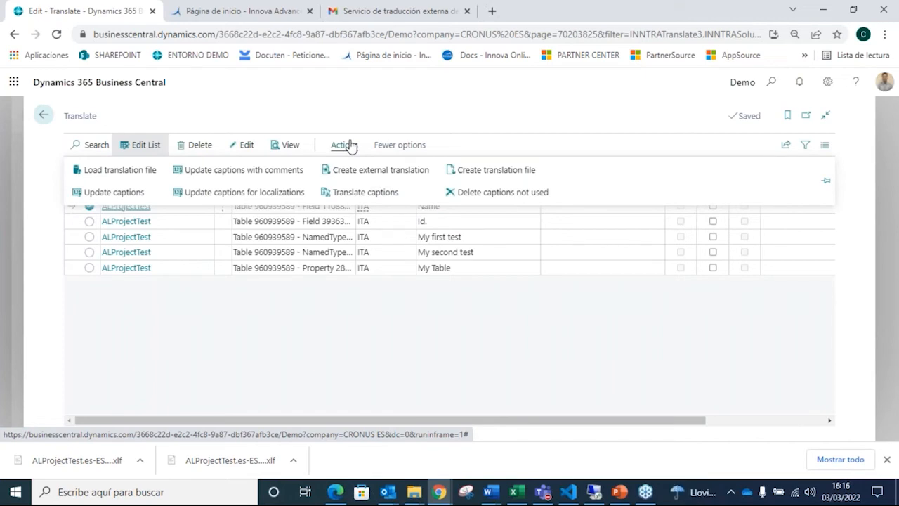
left_click(366, 193)
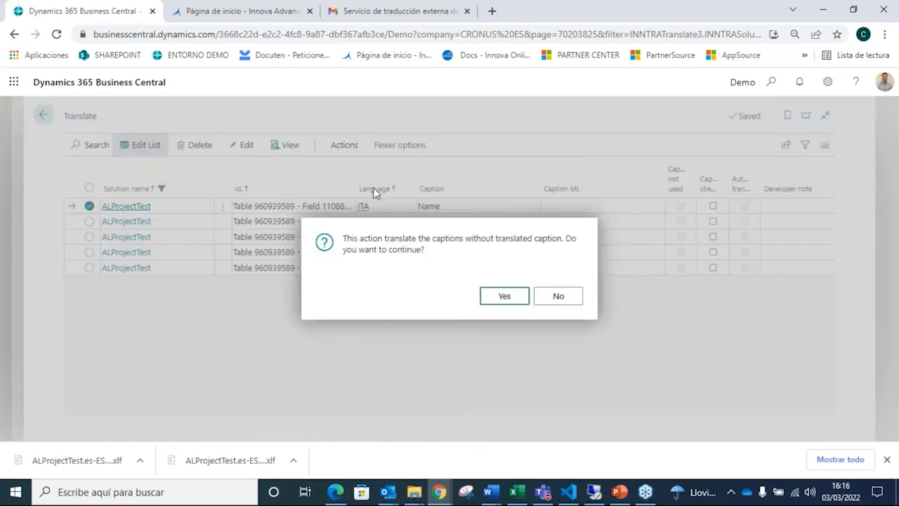
left_click(505, 296)
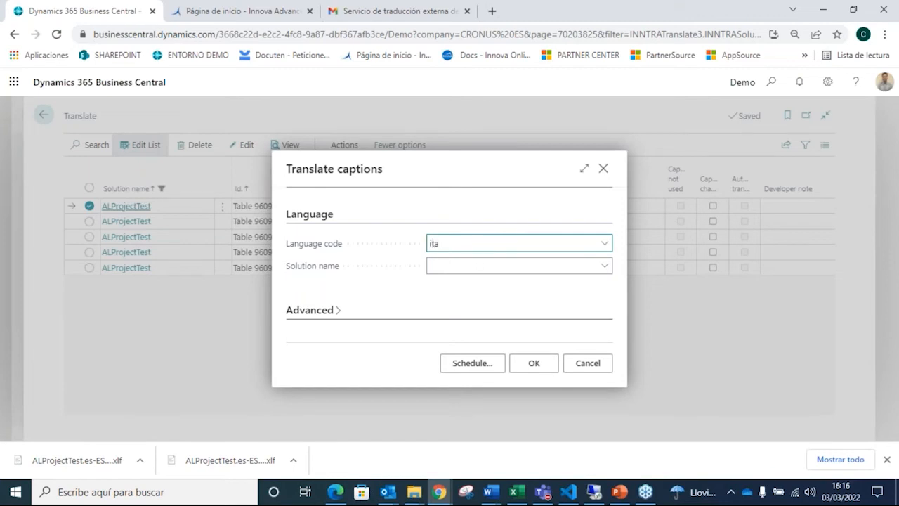
type("ita")
left_click(525, 298)
left_click(554, 270)
type("ITA")
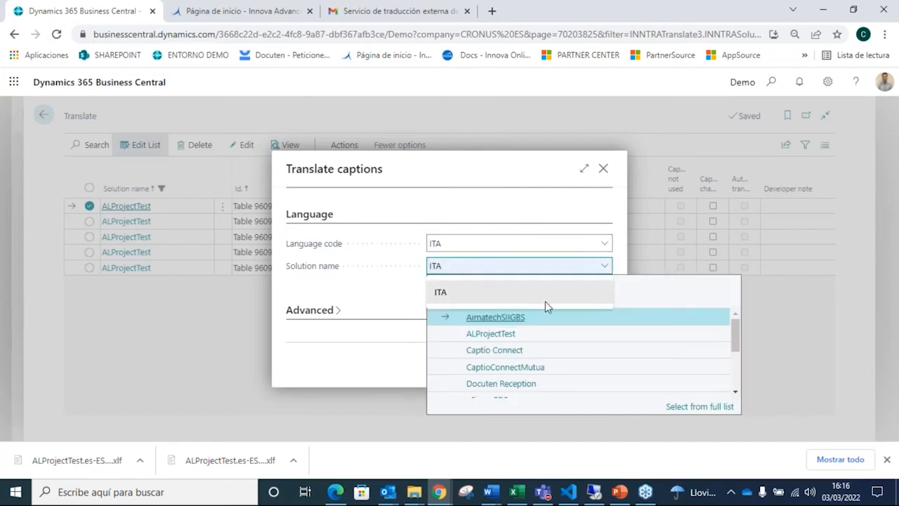
left_click(506, 334)
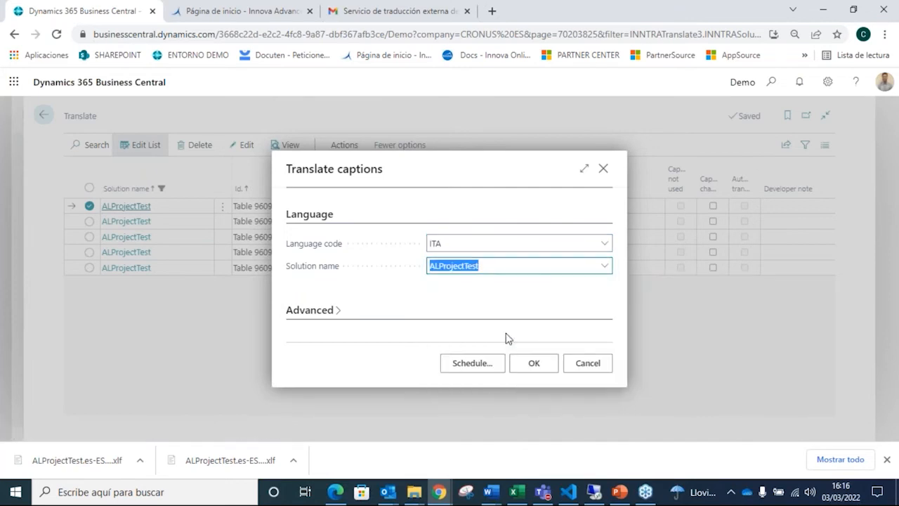
left_click(532, 371)
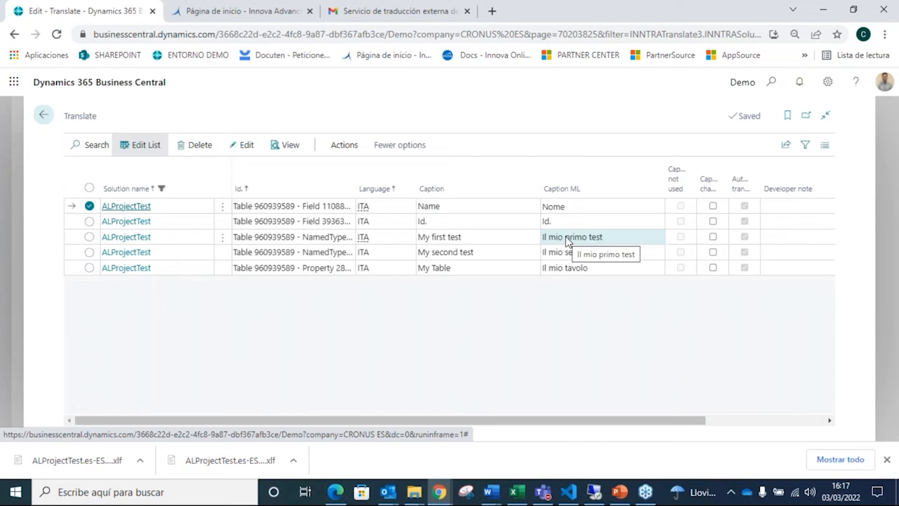
Step: Run Create translation file for the translated ALProjectTest captions with language code ITA
left_click(349, 146)
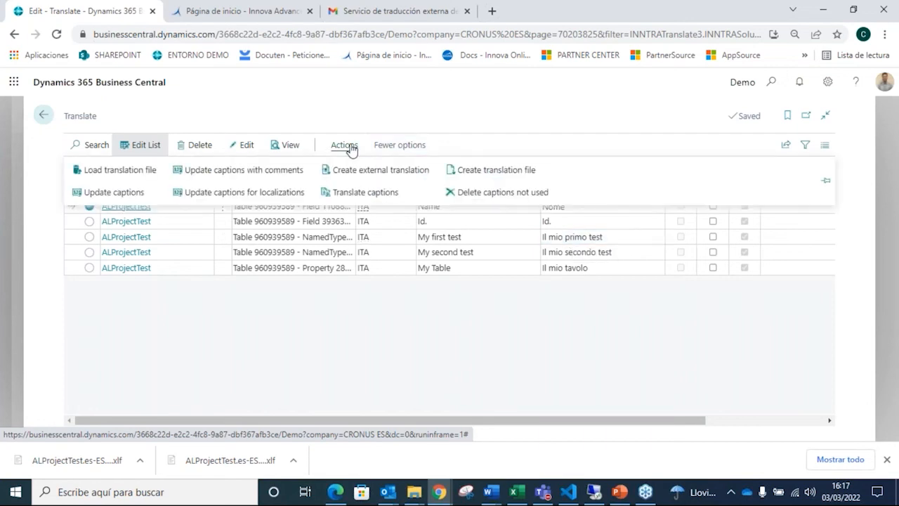
left_click(471, 179)
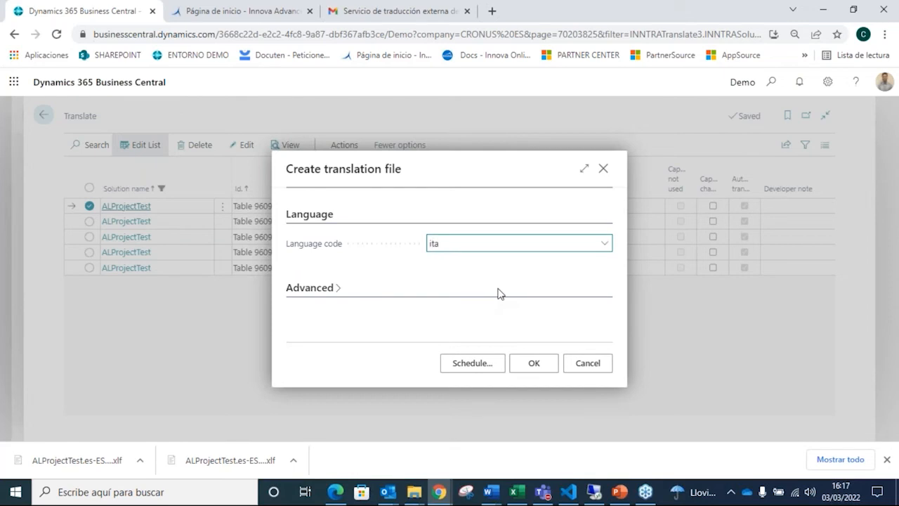
left_click(463, 294)
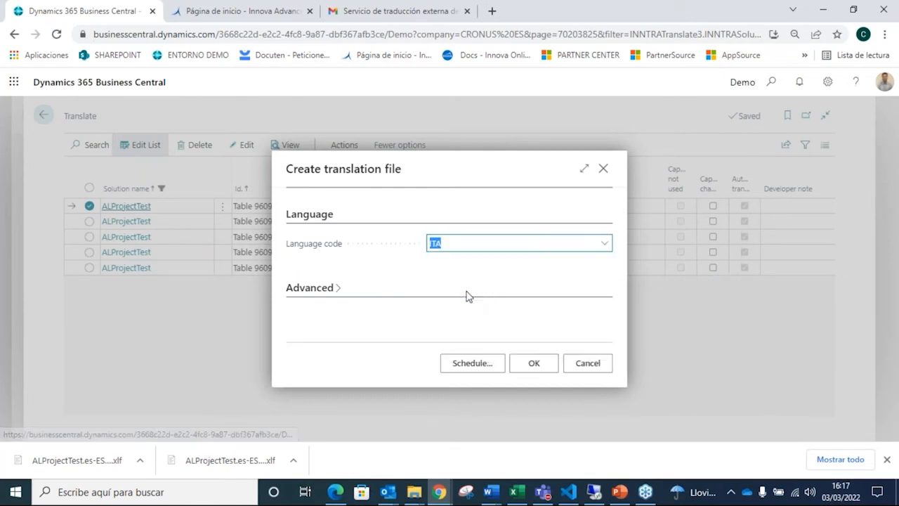
left_click(537, 366)
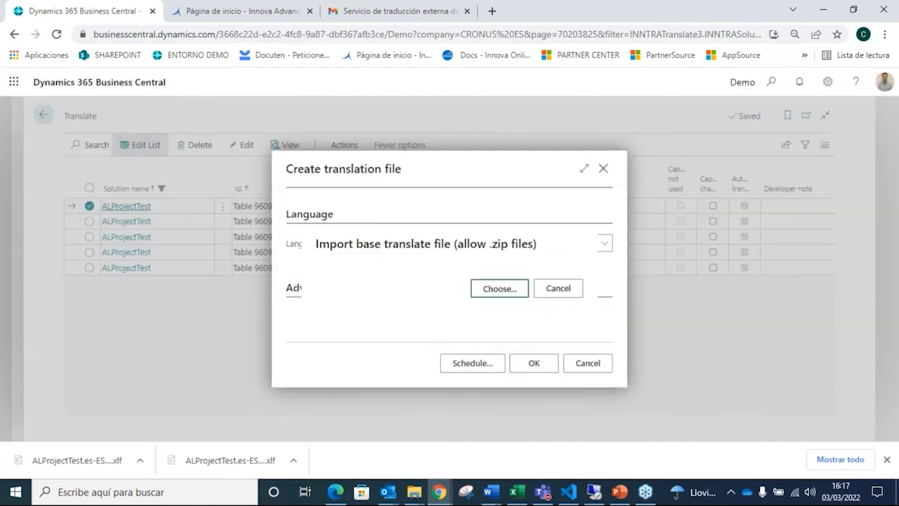
Step: Supply ALProjectTest.g as the base file and save the generated translation as ALProjectTest.it-IT in the Translations folder
left_click(508, 292)
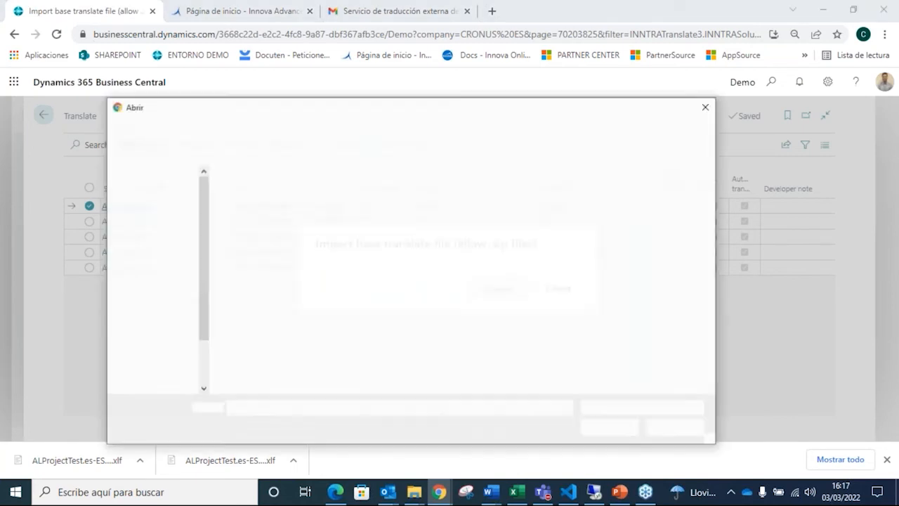
left_click(264, 221)
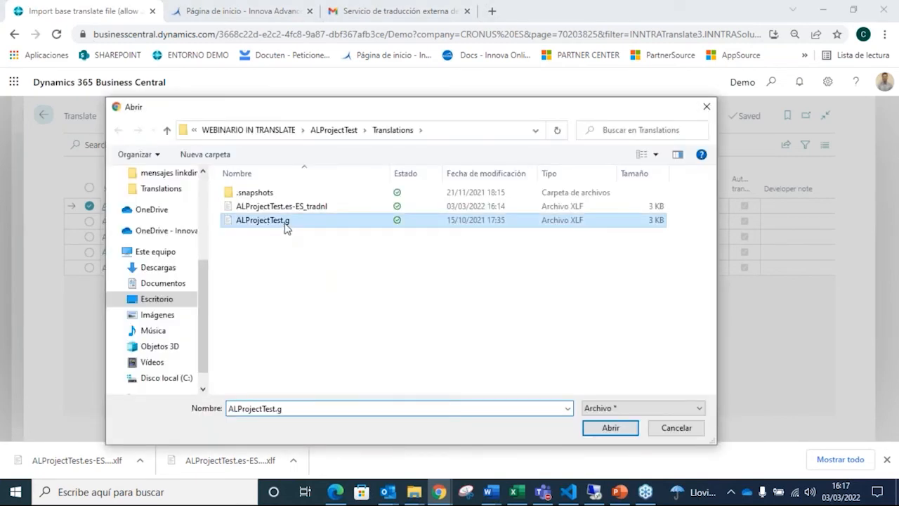
left_click(601, 430)
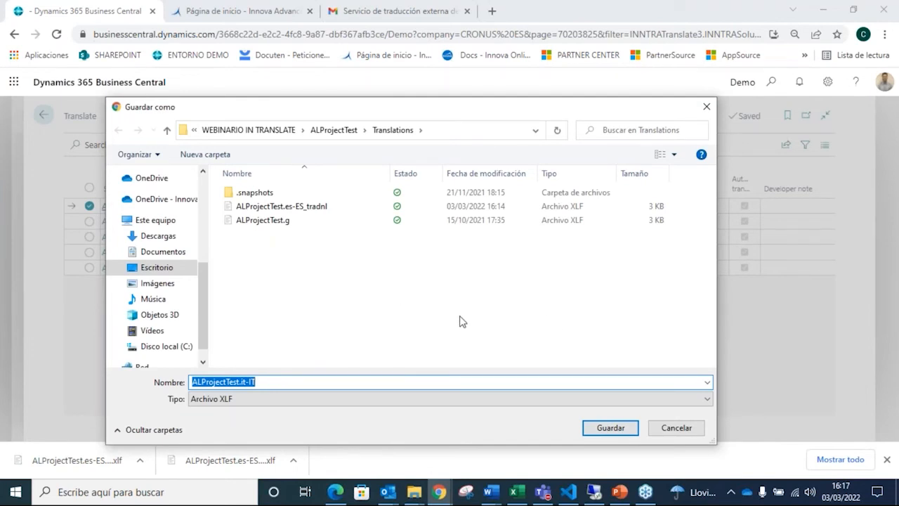
left_click(604, 427)
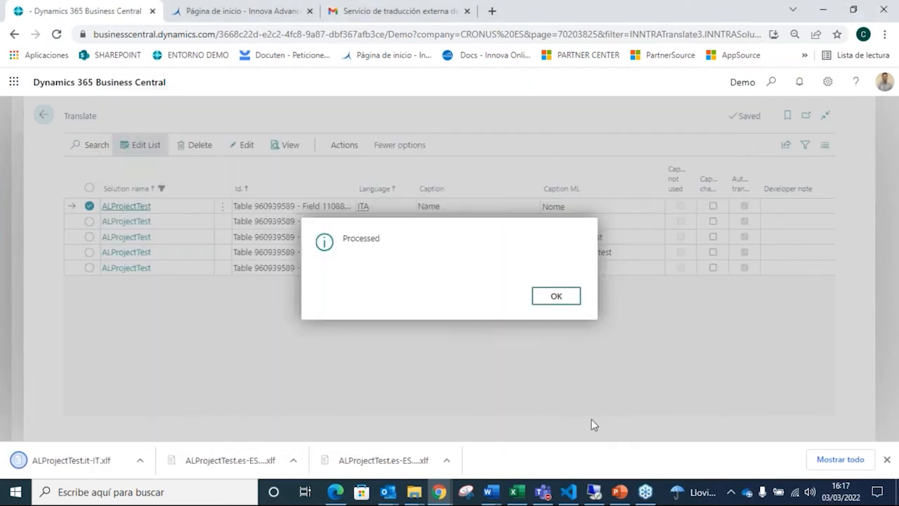
key("Return")
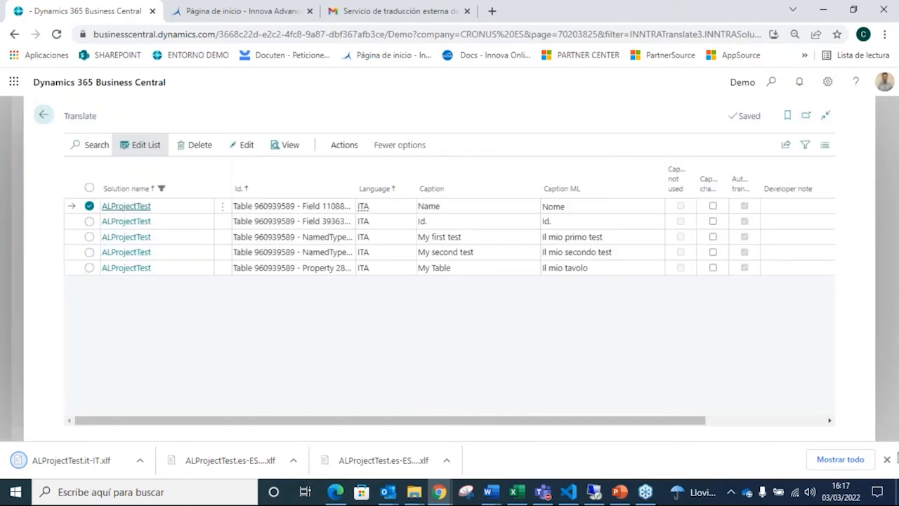
left_click(886, 459)
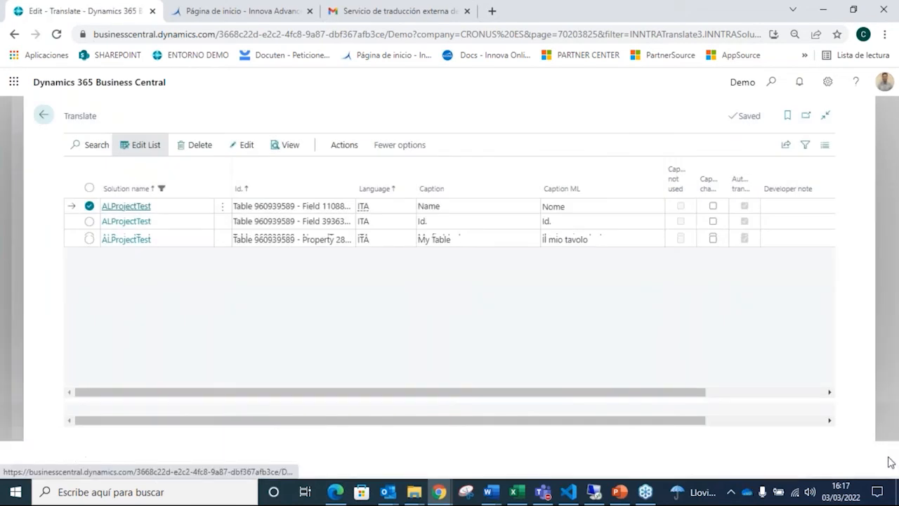
Step: Switch to Visual Studio Code, check the Italian target texts in ALProjectTest.it-IT.xlf, and return to Business Central
left_click(569, 492)
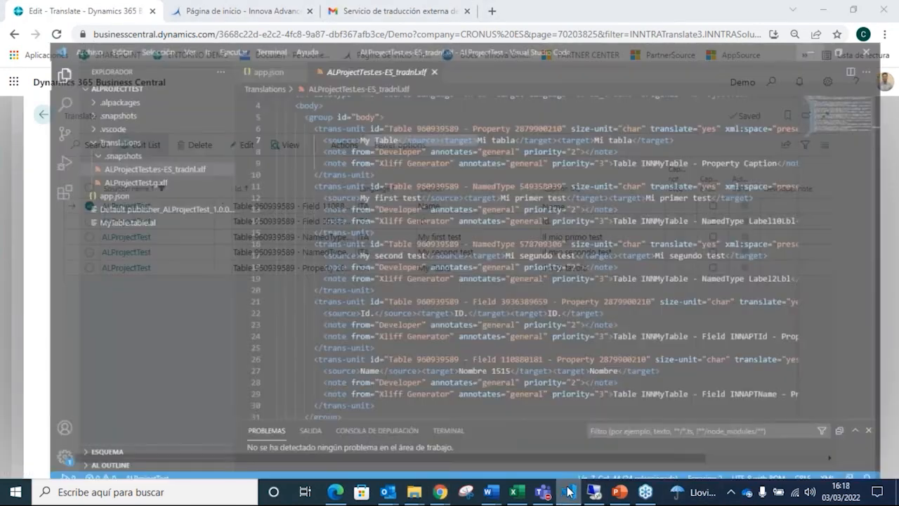
left_click(118, 168)
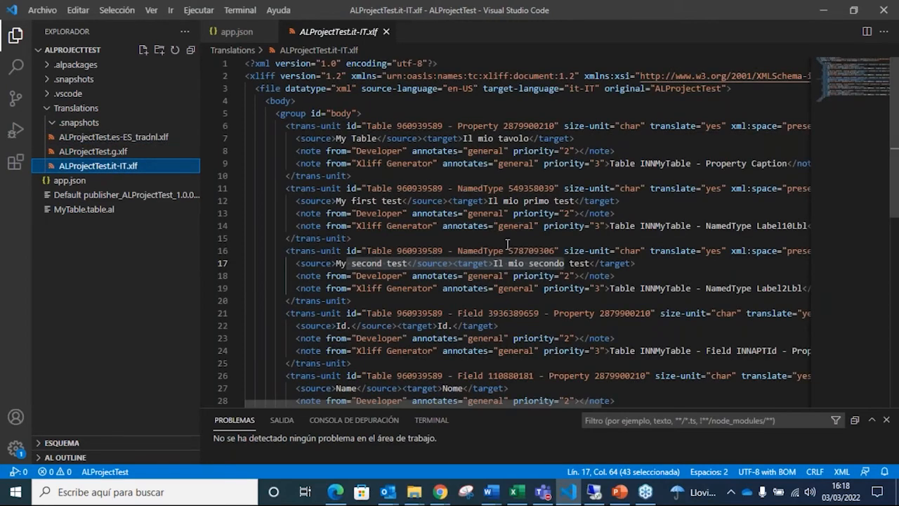
left_click(441, 493)
Step: Go back to the IN Translate role center and review the translated line counts per solution in the Solutions list
left_click(54, 117)
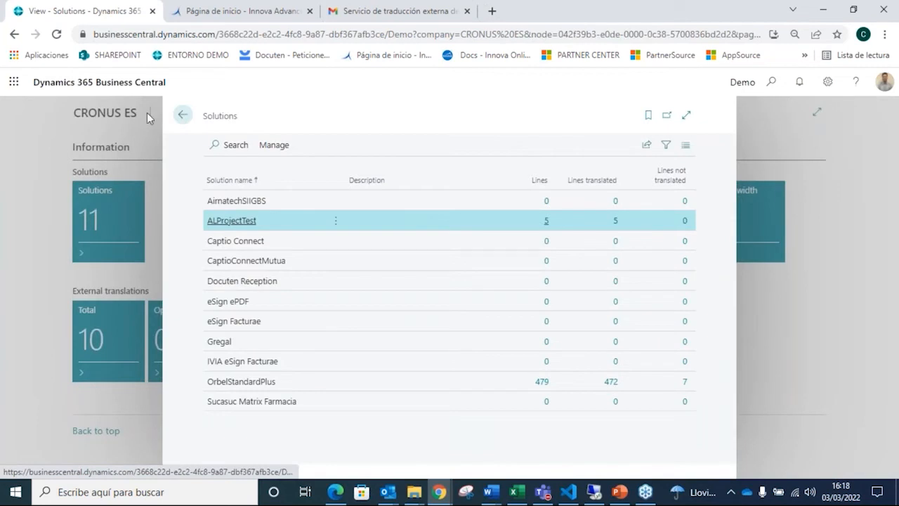
left_click(182, 115)
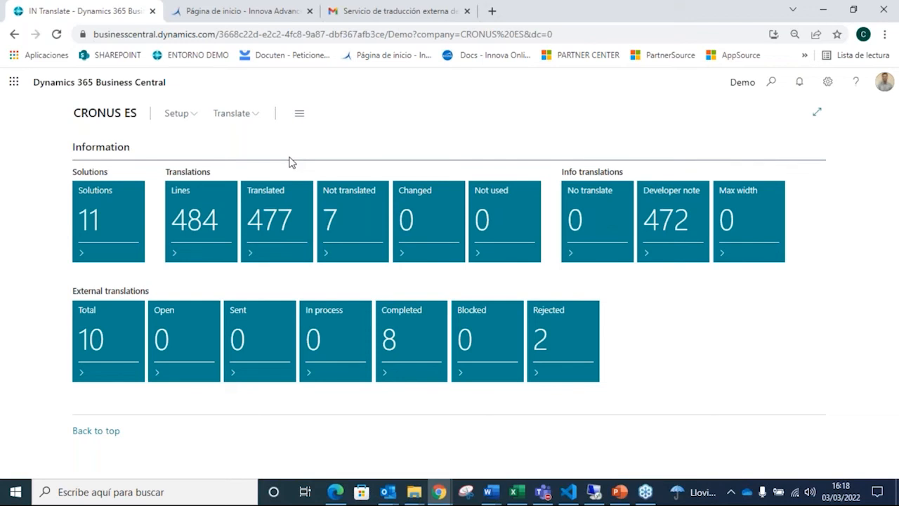
left_click(129, 202)
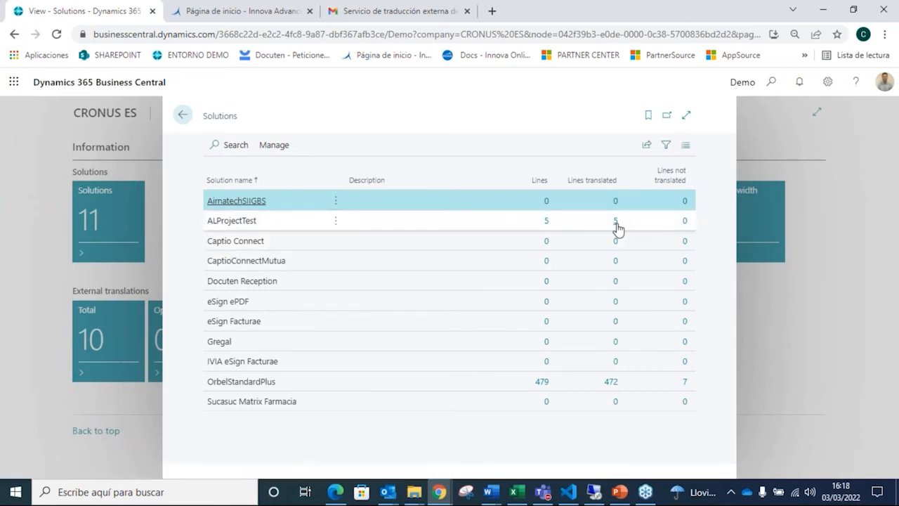
left_click(184, 117)
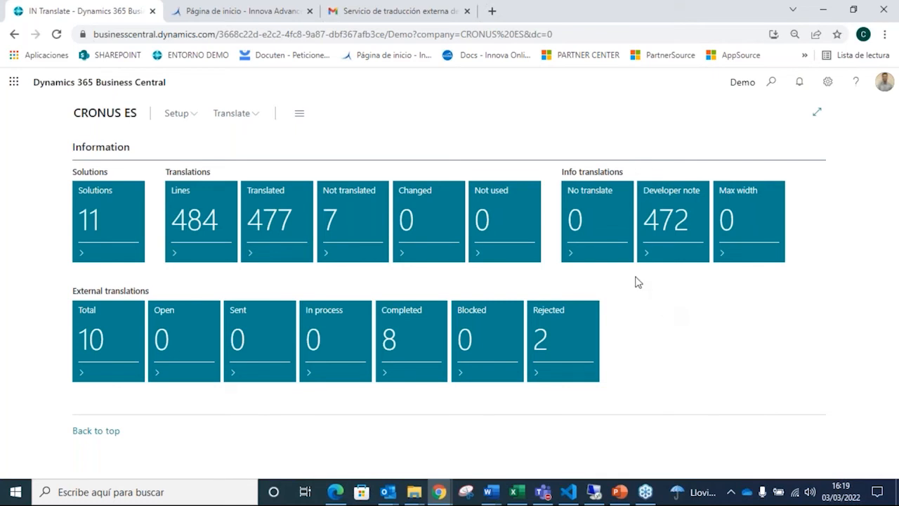
Step: Change the role in My Settings to IN Data Manager
left_click(828, 85)
left_click(779, 176)
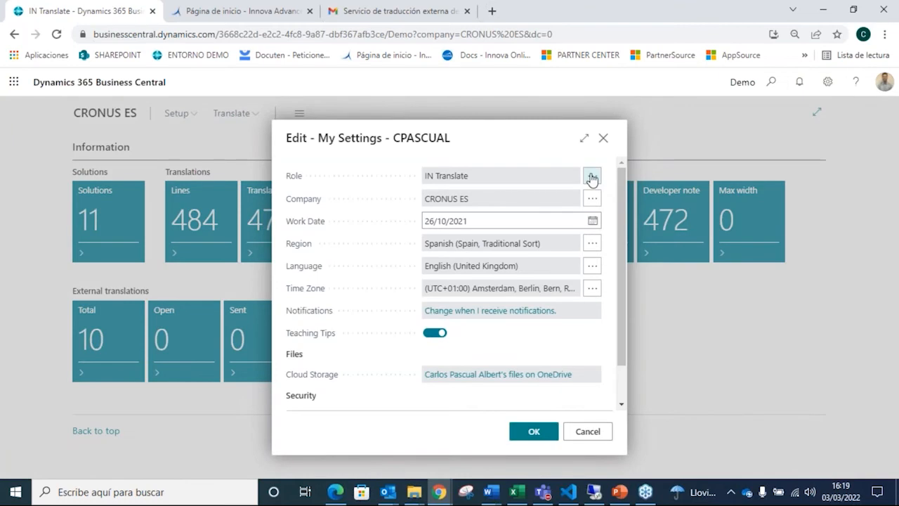
left_click(592, 177)
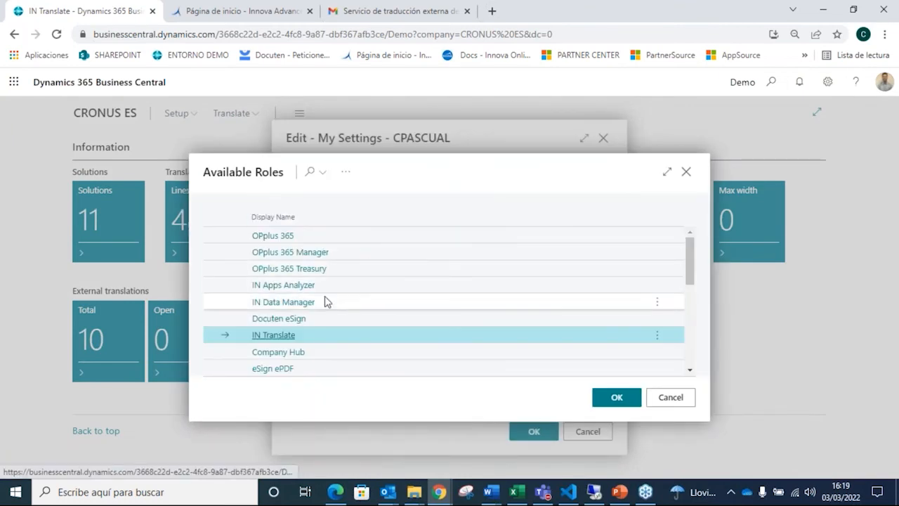
double_click(302, 306)
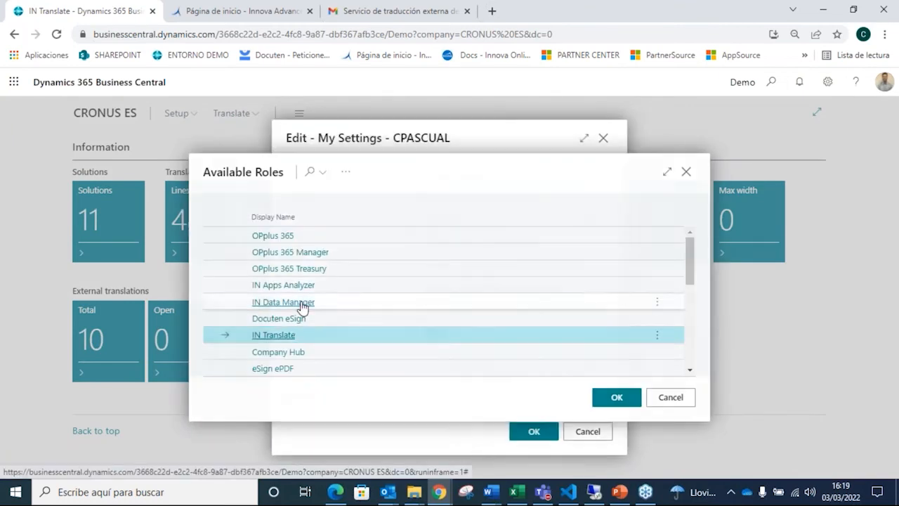
left_click(528, 435)
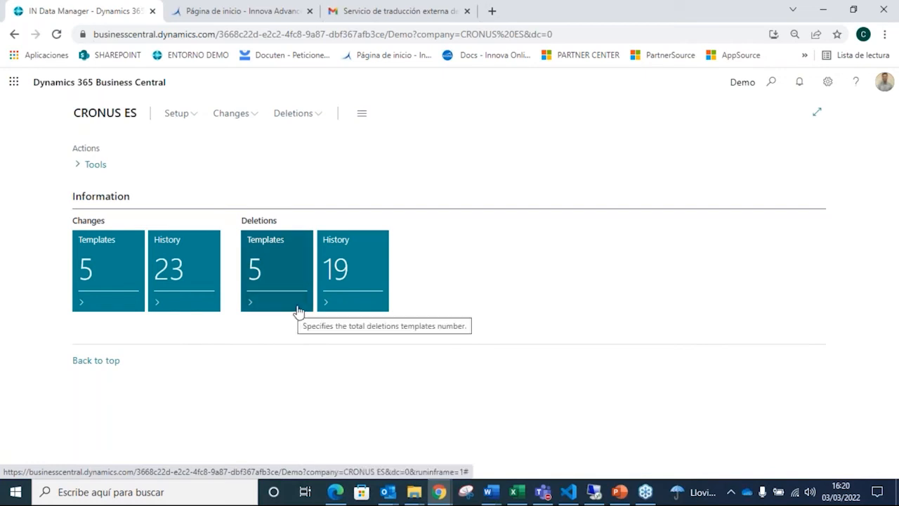
Step: Open the Innova Online setup from the IN Data Manager role center and check its Customer id. field
left_click(184, 116)
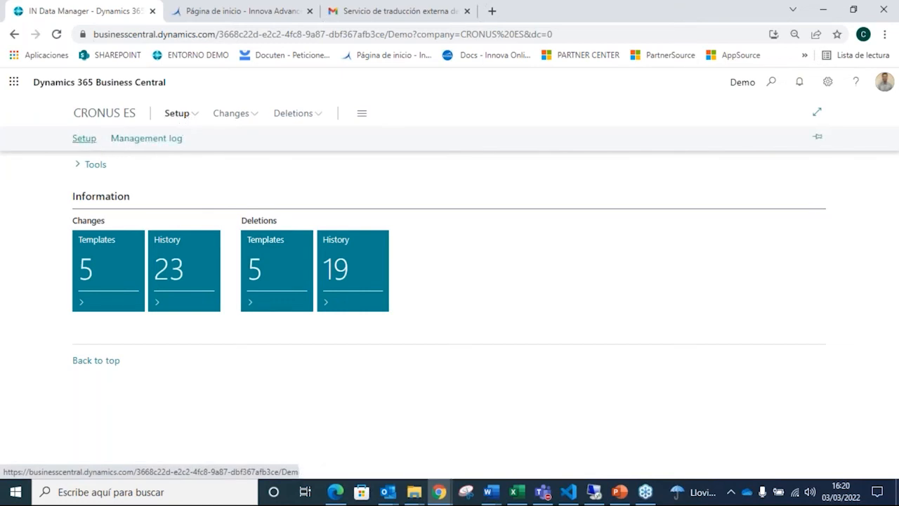
left_click(85, 138)
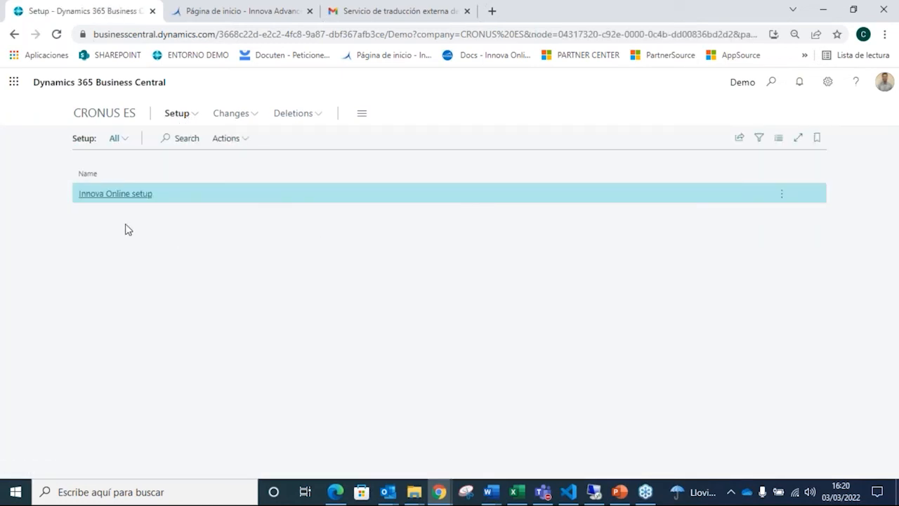
left_click(131, 194)
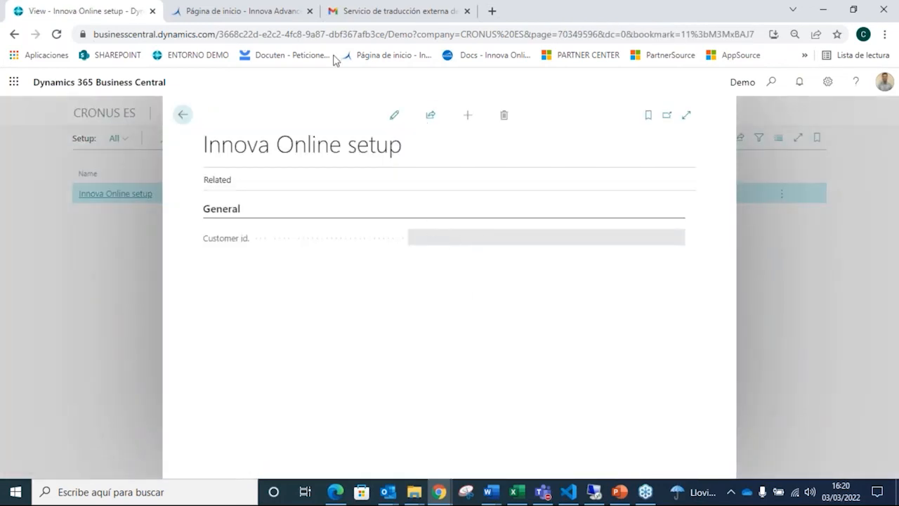
Step: Copy the customer identifier from the Innova Online portal and return to the IN Data Manager role center in Business Central
left_click(267, 10)
triple_click(292, 186)
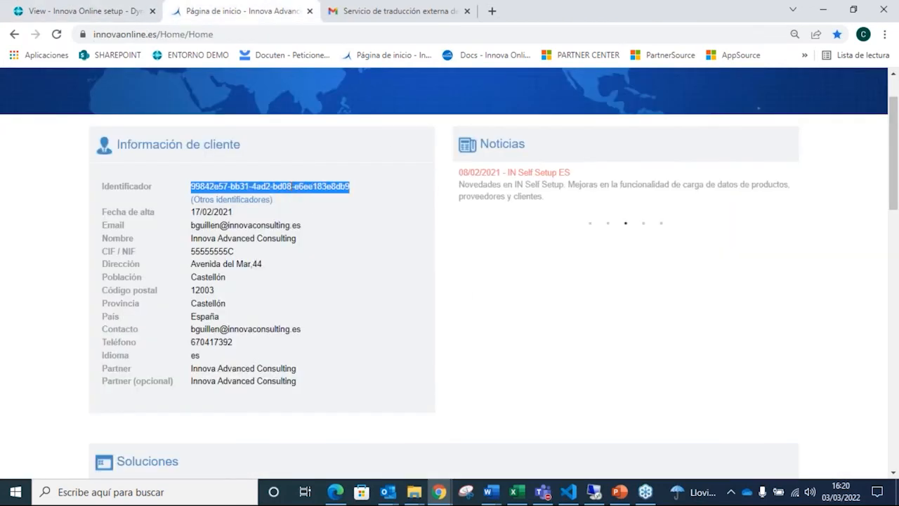
left_click(134, 10)
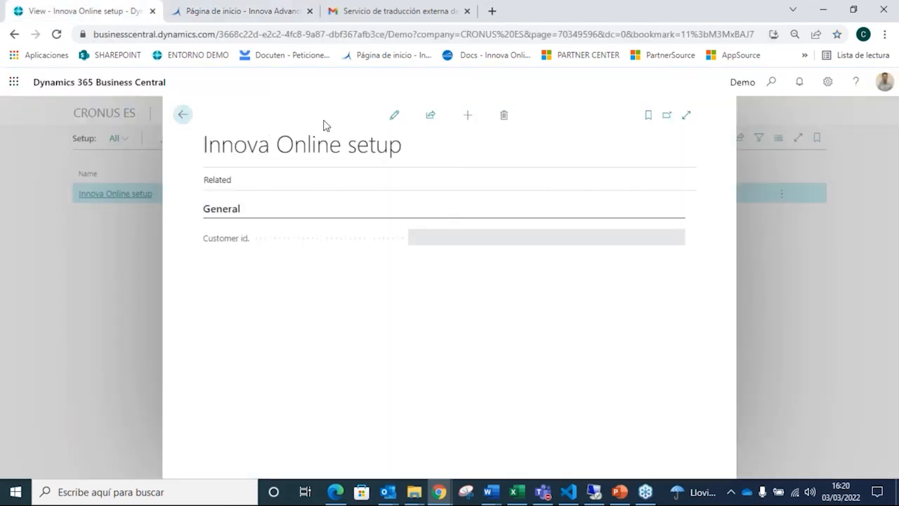
left_click(187, 116)
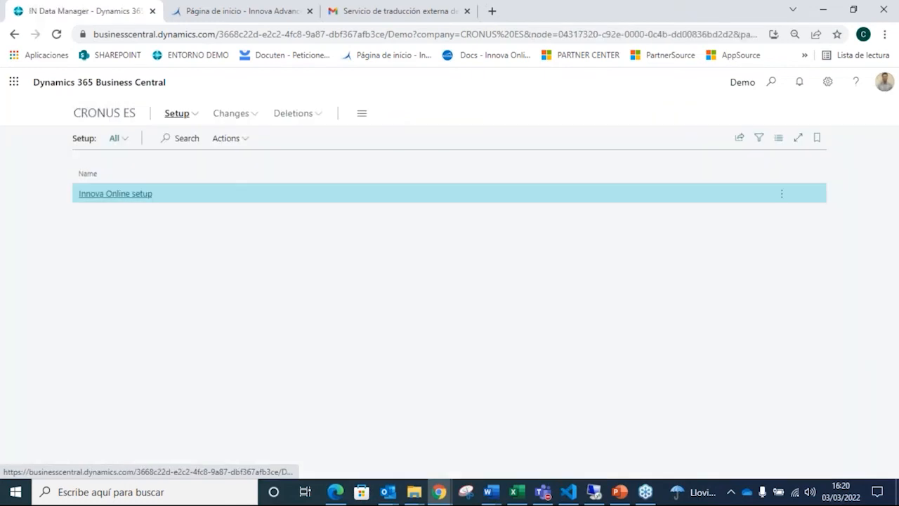
left_click(106, 122)
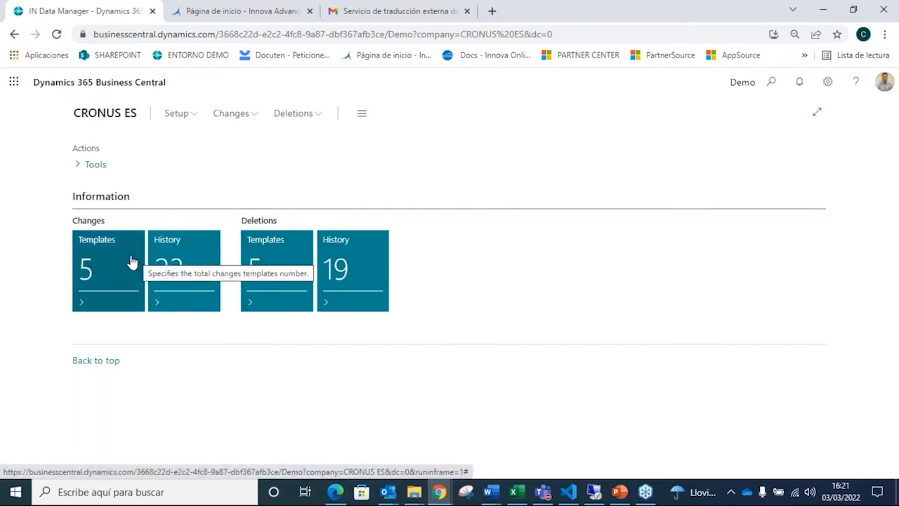
Step: Examine the tables and filters in the table settings of the Posted Sales Invoice Template for changes, then return to the template list
left_click(108, 270)
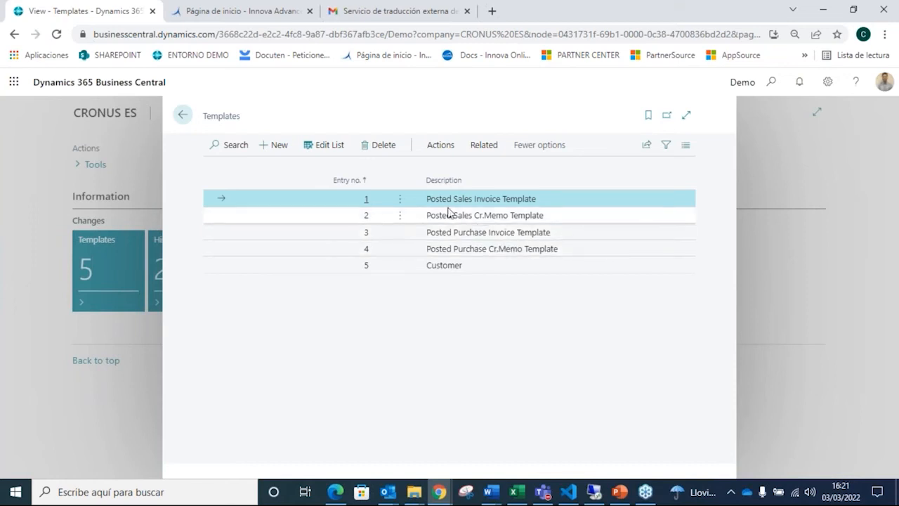
left_click(457, 268)
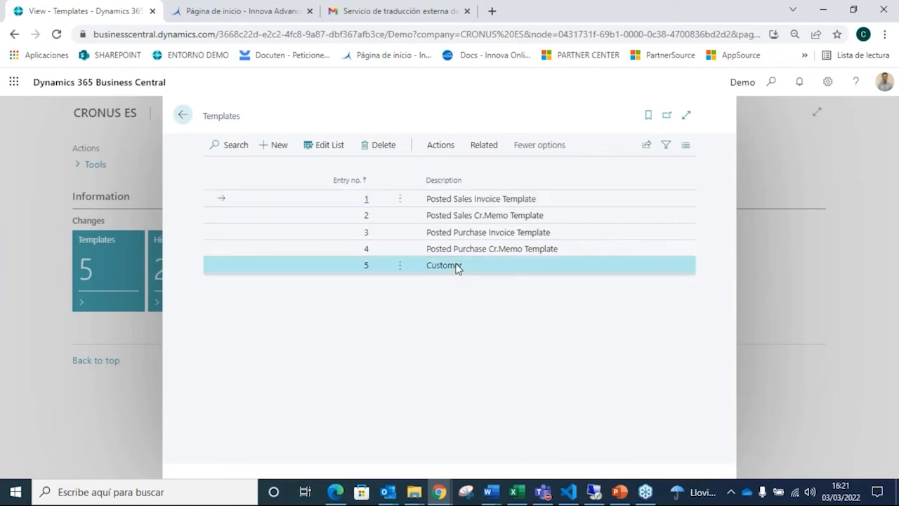
left_click(469, 201)
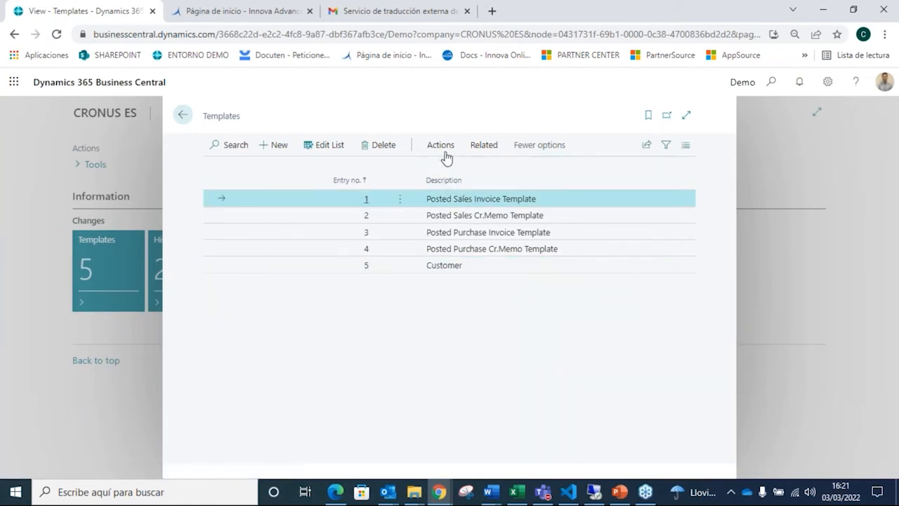
left_click(488, 151)
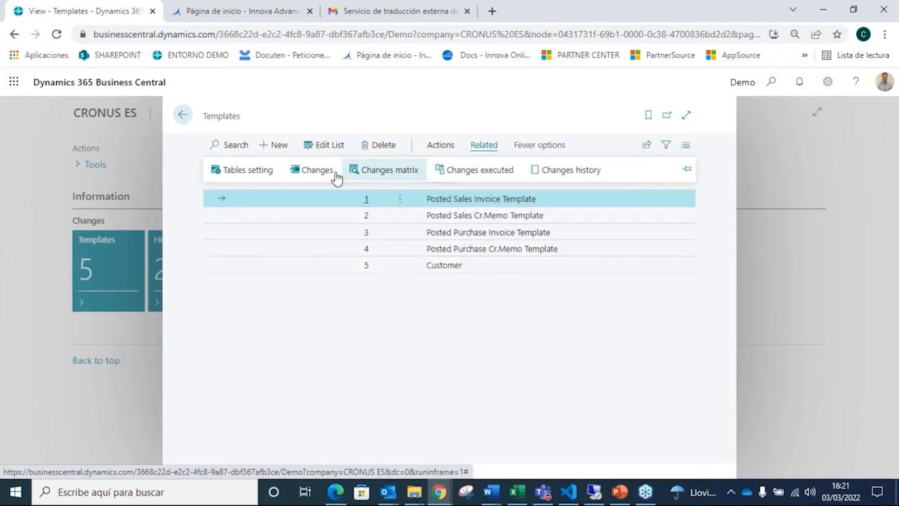
left_click(254, 174)
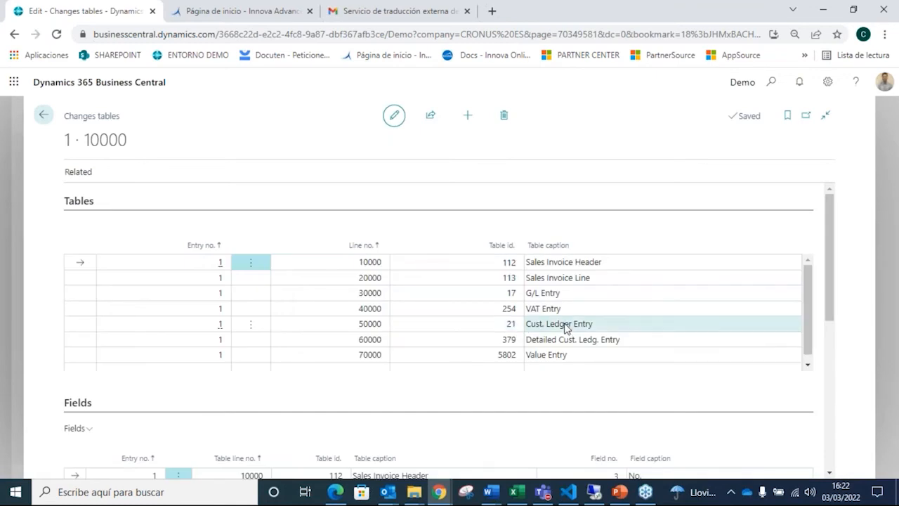
scroll(570, 318, "down", 1)
scroll(570, 317, "down", 4)
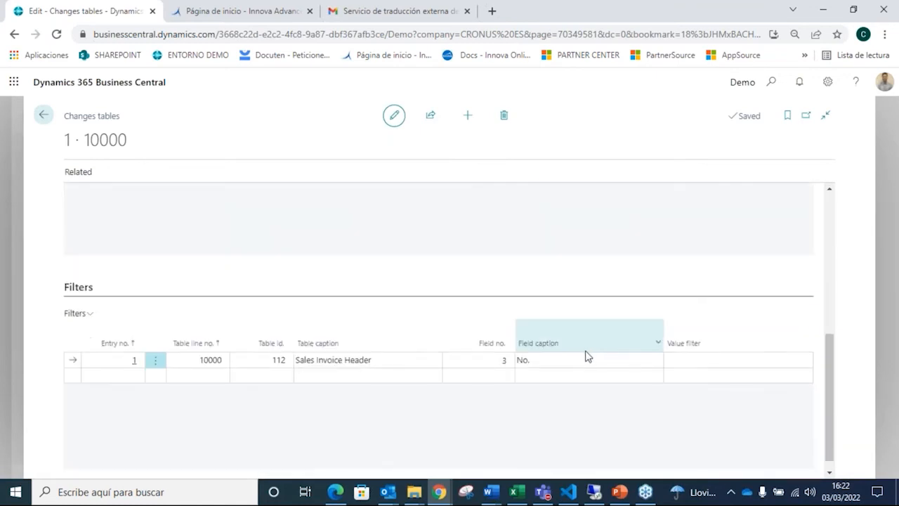
scroll(542, 261, "up", 5)
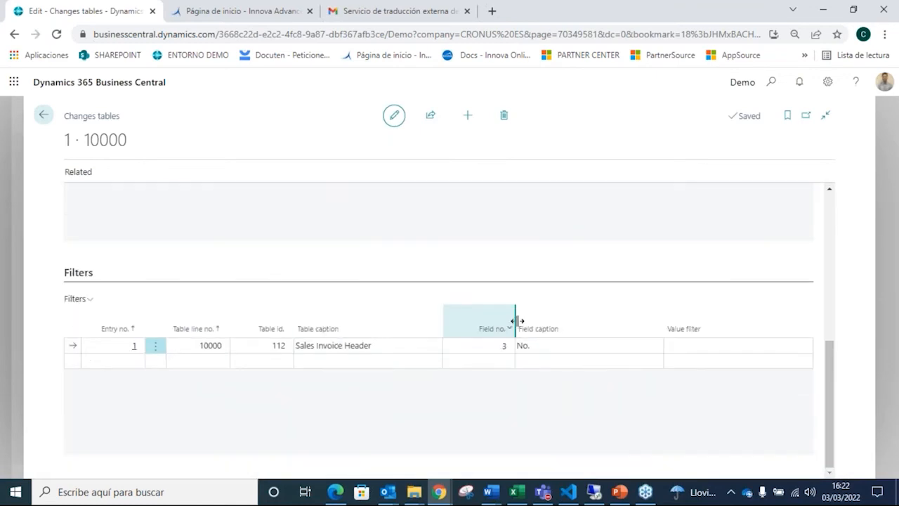
left_click(44, 114)
Step: Open the table settings of the Customer changes template and review its tables, fields and filters
left_click(469, 266)
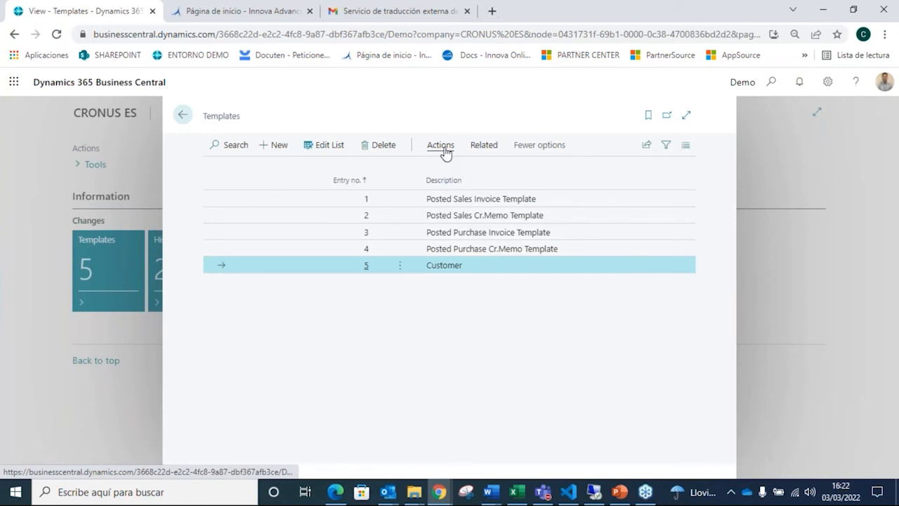
left_click(482, 146)
left_click(255, 176)
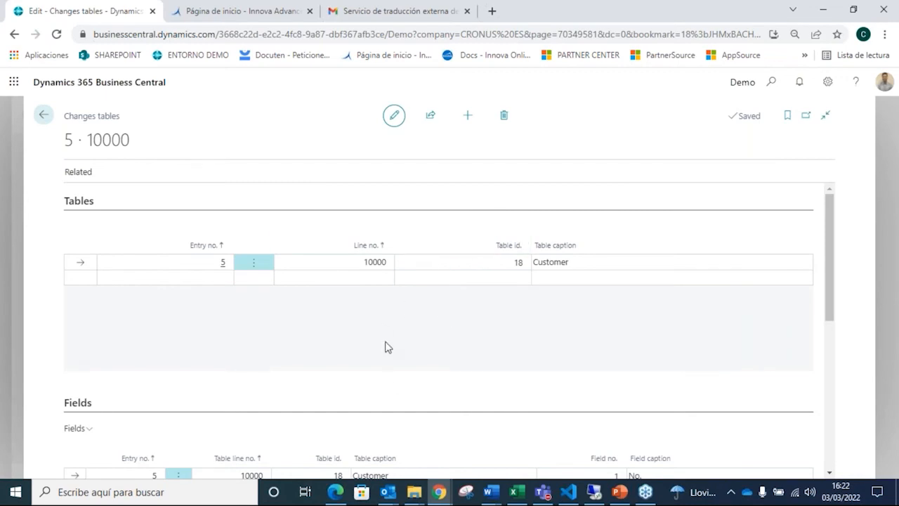
scroll(387, 346, "down", 3)
scroll(386, 346, "down", 2)
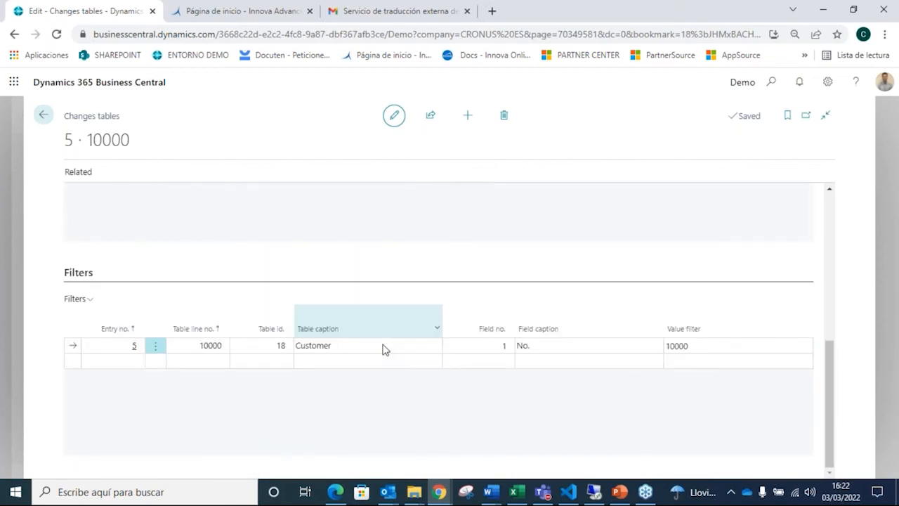
scroll(204, 307, "up", 2)
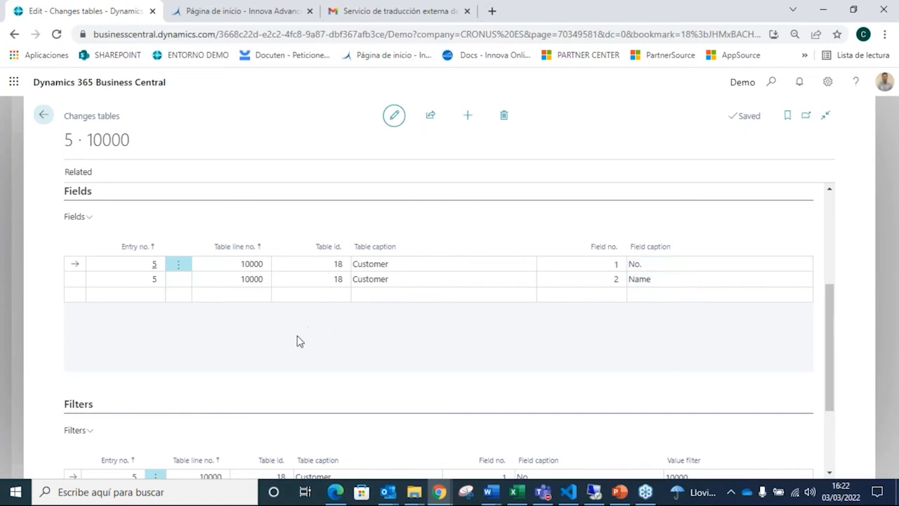
scroll(297, 341, "up", 3)
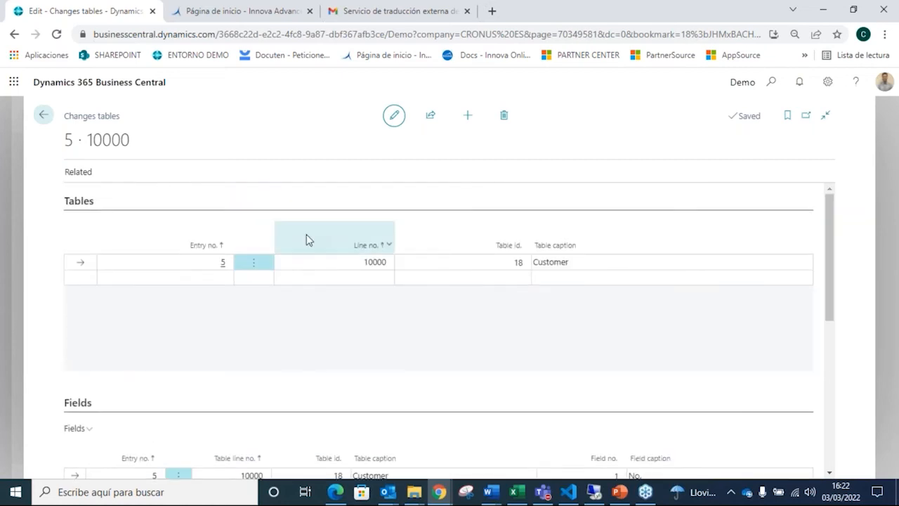
Step: Open the Changes matrix for the Customer template and load the data to modify
left_click(84, 176)
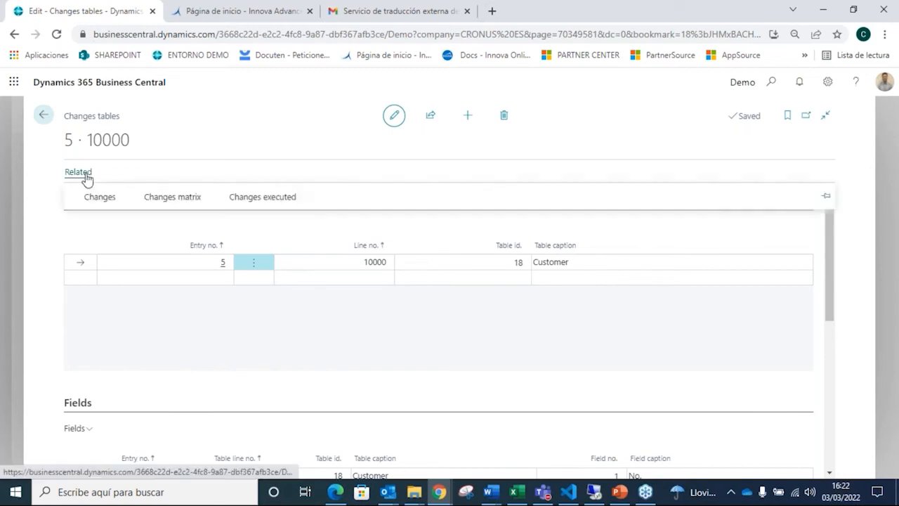
left_click(164, 195)
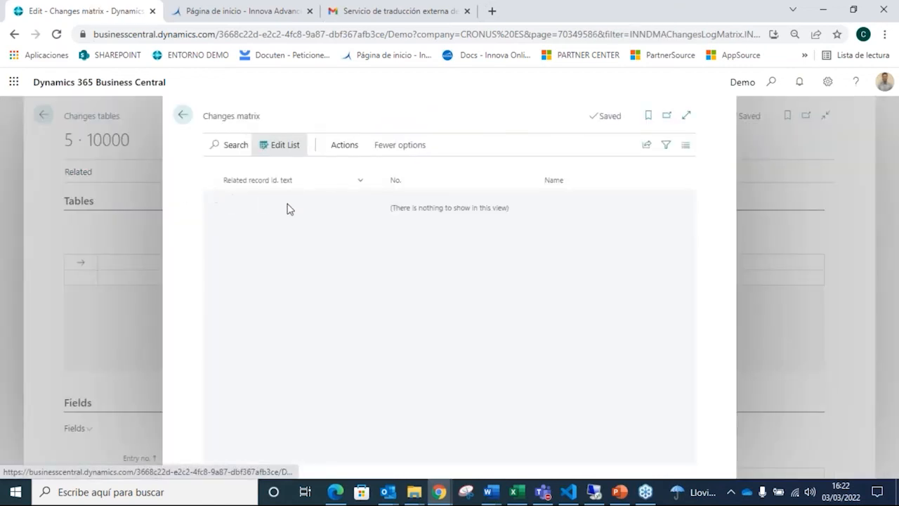
left_click(345, 151)
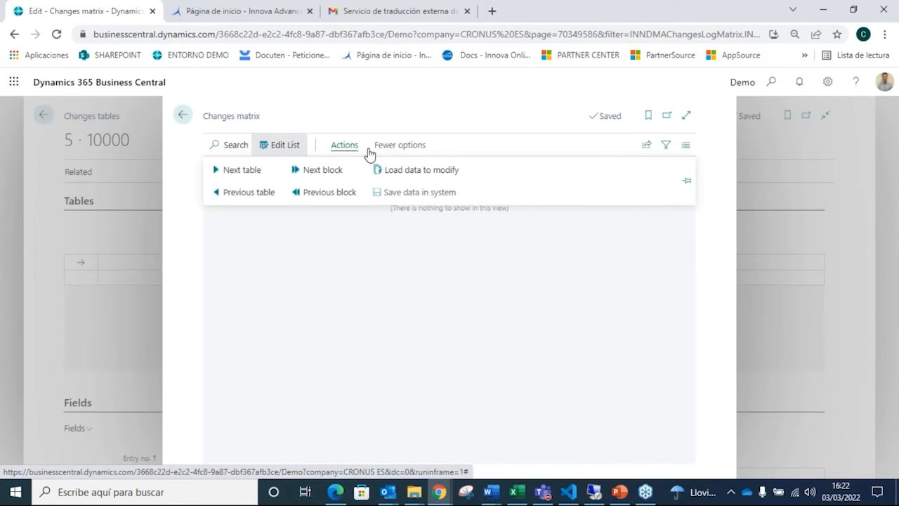
left_click(395, 173)
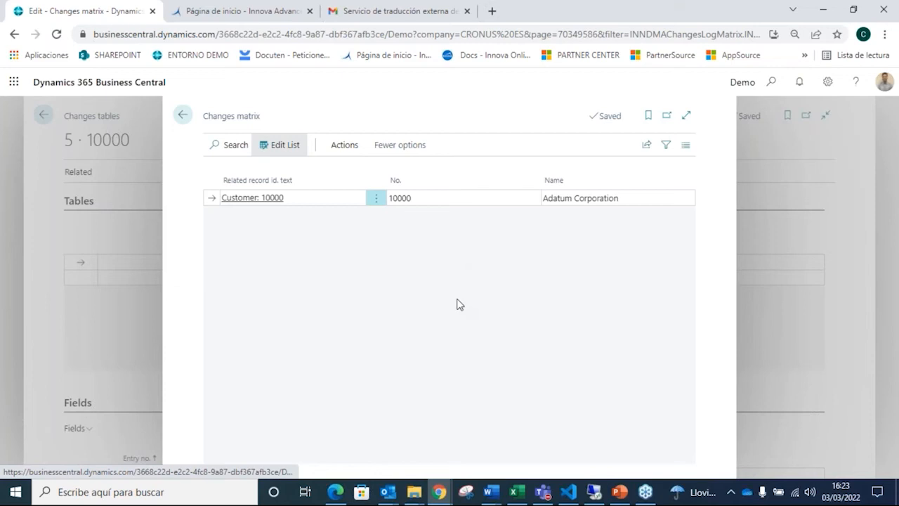
Step: Set the customer's Name in the Changes matrix to Adatum Corporation 1515
left_click(632, 198)
left_click(632, 197)
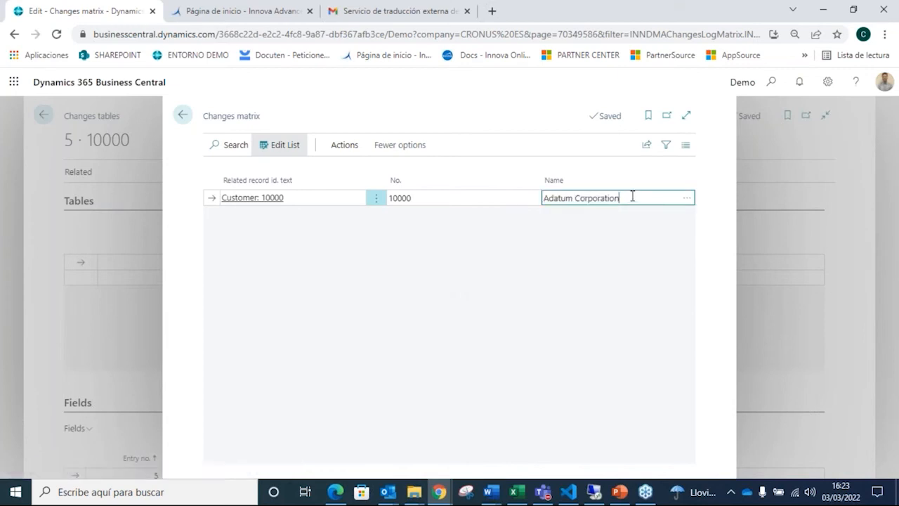
type("1515")
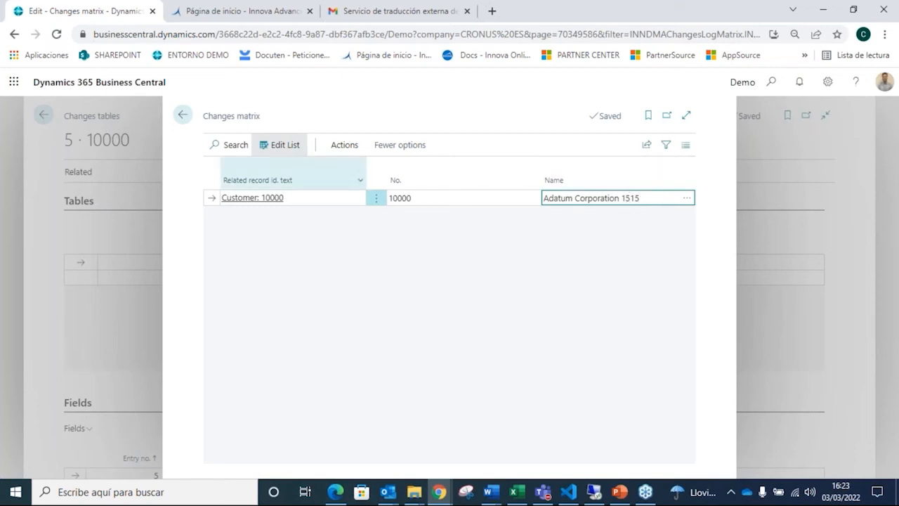
Step: Save the modified data in the system, authorizing it with the customer id. copied from the Innova Online portal
left_click(361, 150)
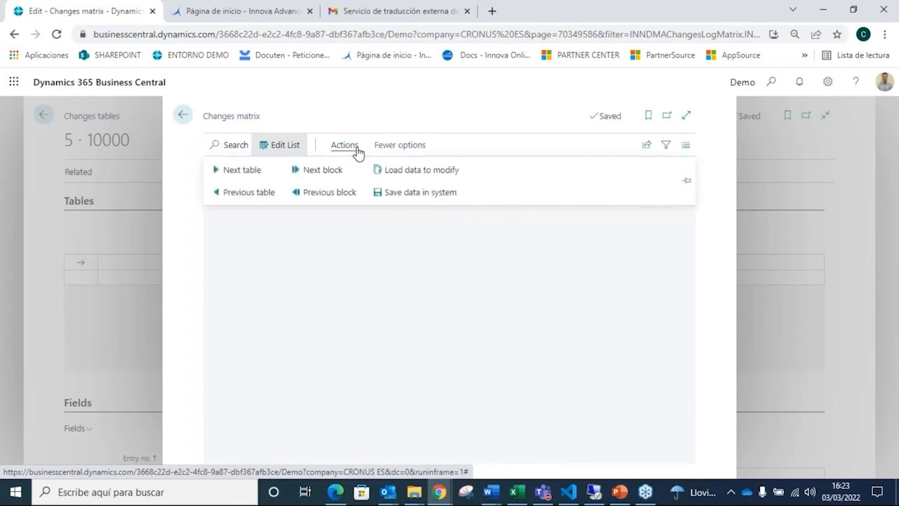
left_click(415, 192)
left_click(518, 316)
key("ctrl+v")
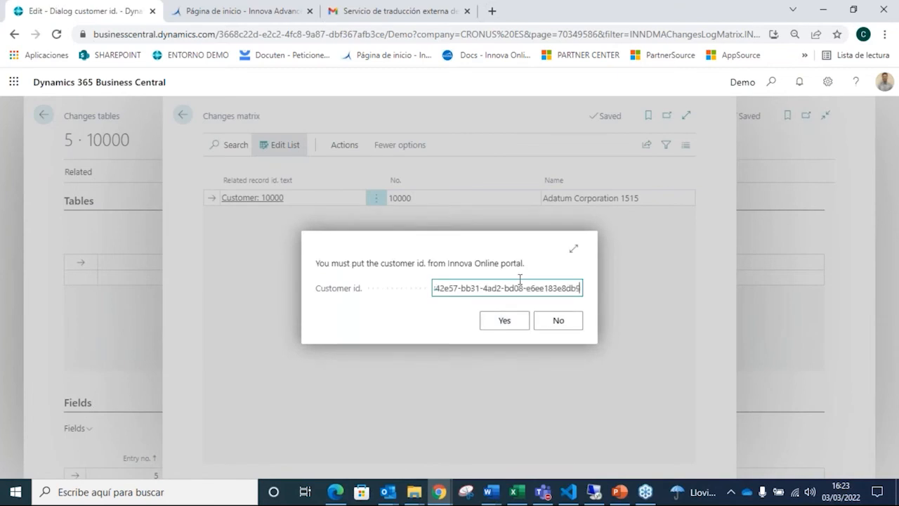
left_click(500, 327)
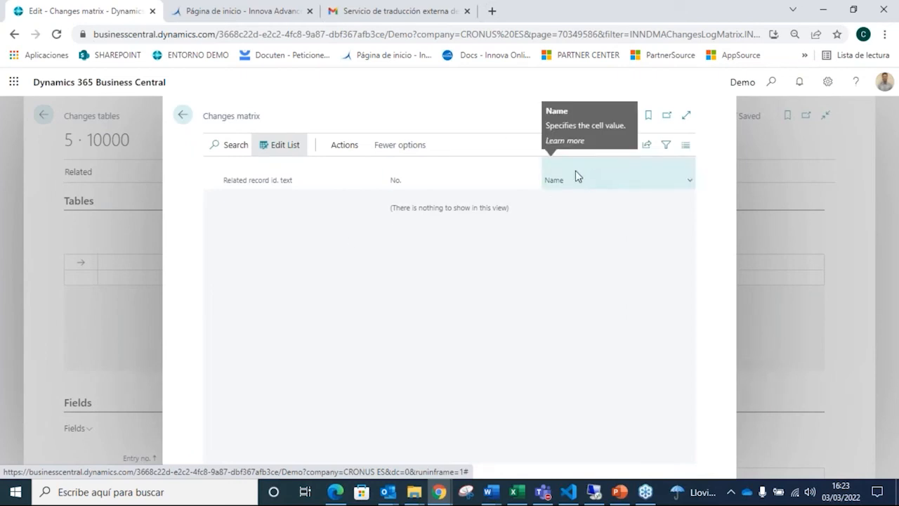
Step: Search for the Customers list, check the name of the edited Adatum customer, and return to the Changes matrix
left_click(772, 86)
type("customer")
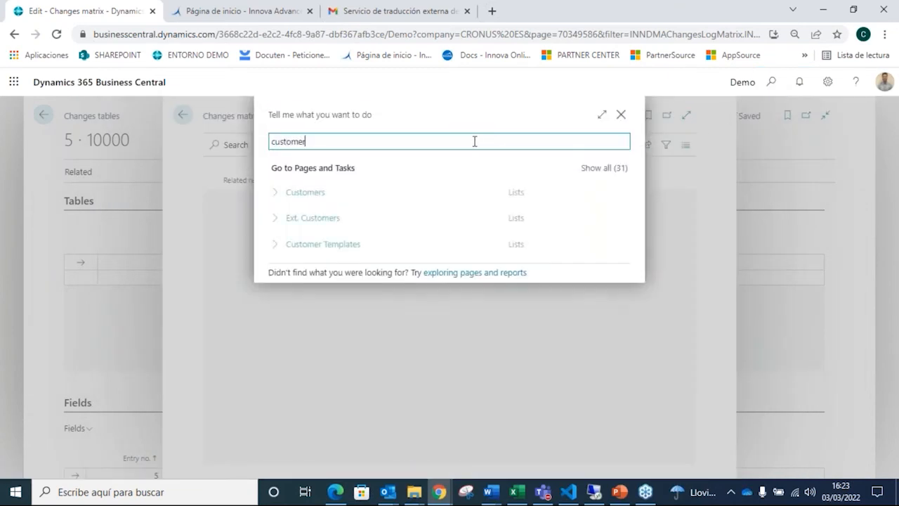
left_click(303, 193)
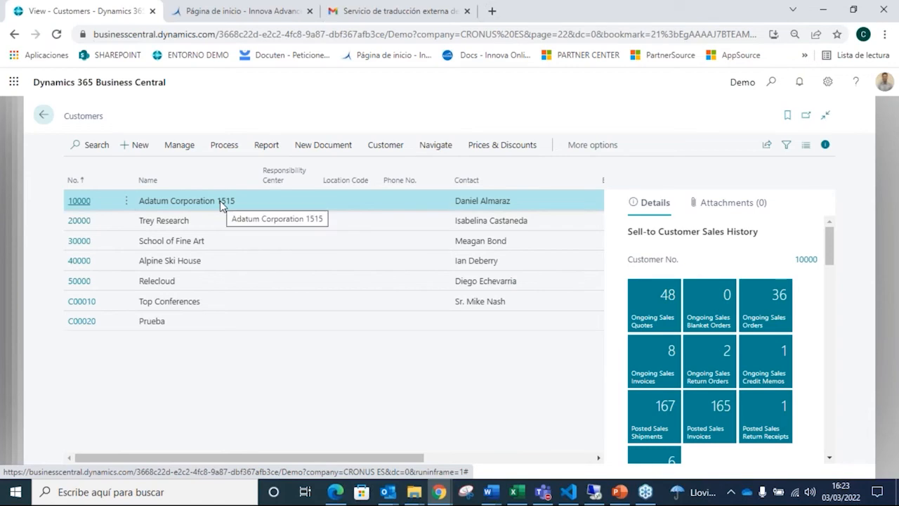
left_click(44, 116)
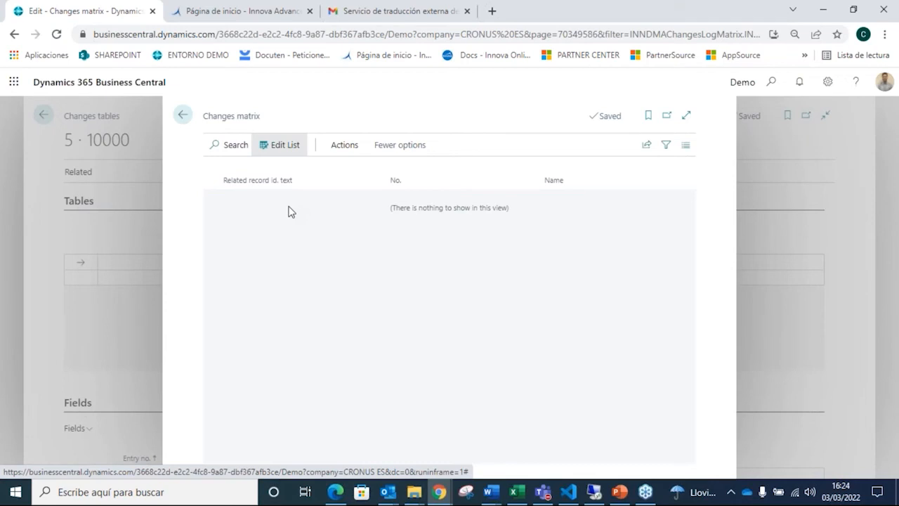
left_click(351, 148)
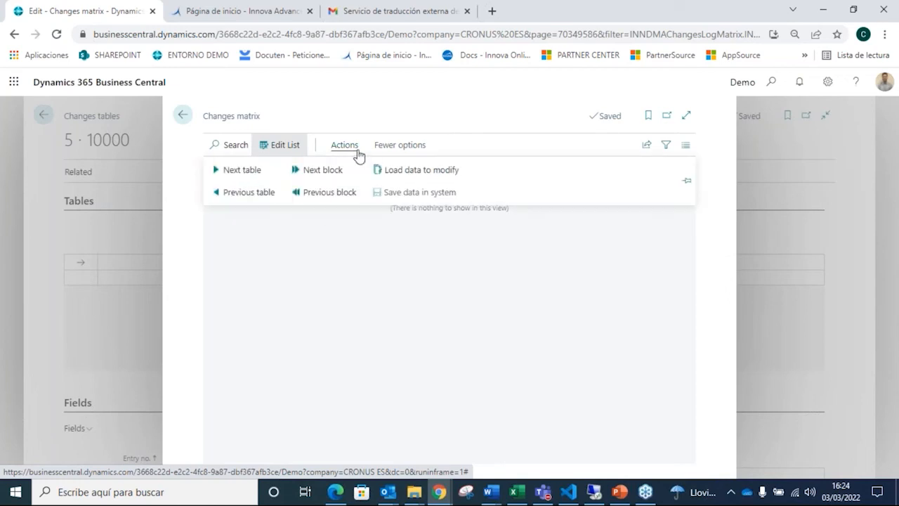
left_click(326, 263)
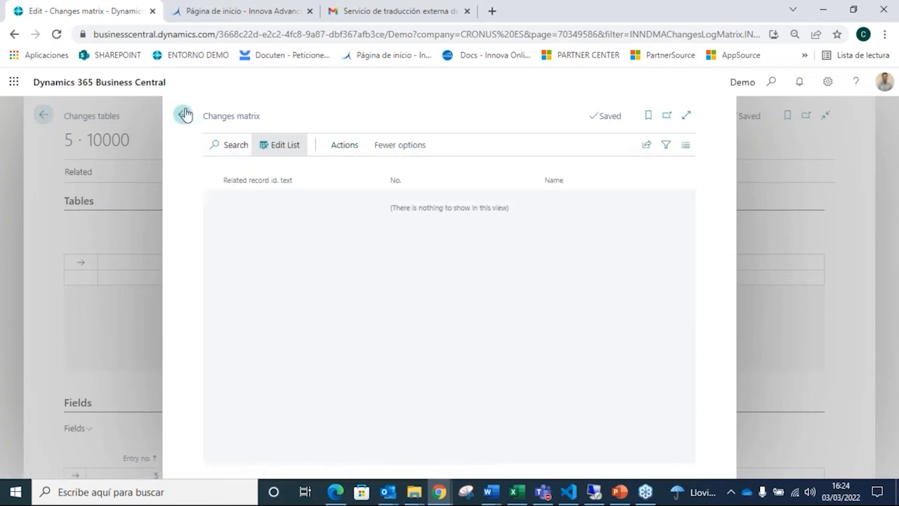
left_click(330, 146)
Step: Leave the Changes matrix and open the Changes executed list for the Customer table of the template
left_click(182, 116)
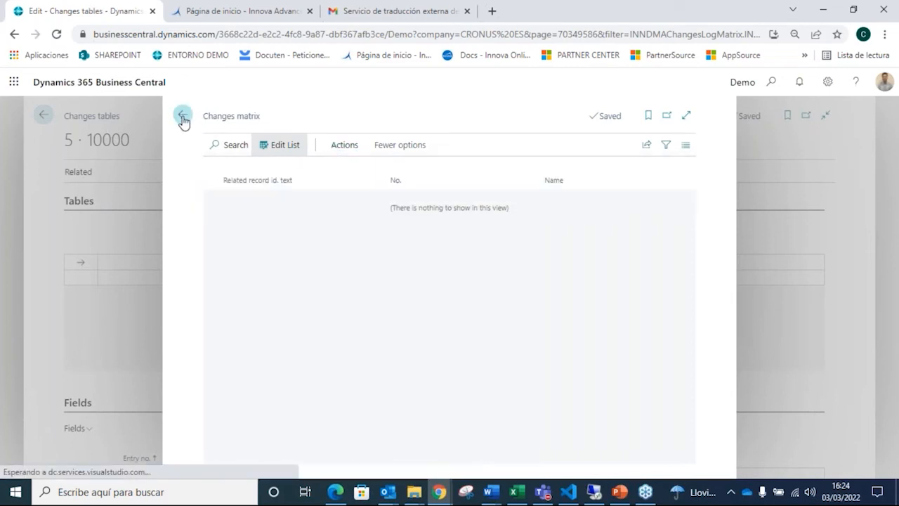
left_click(86, 173)
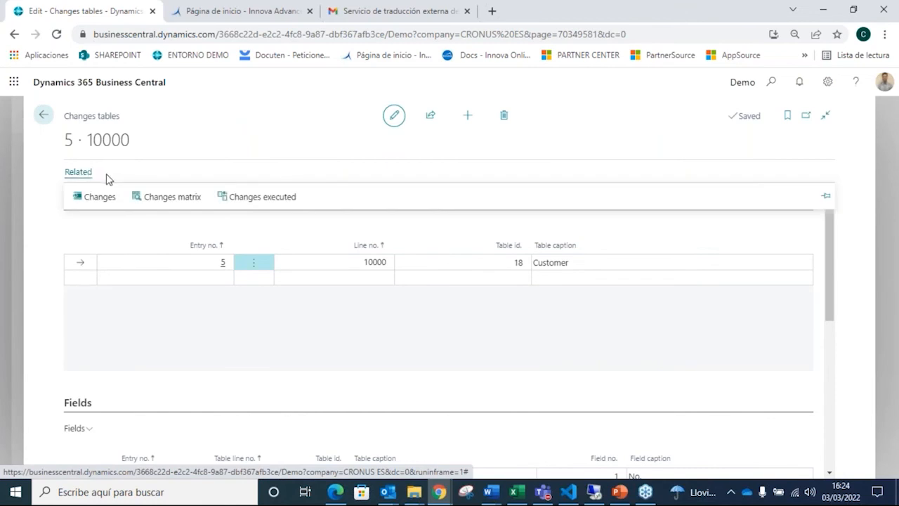
left_click(260, 202)
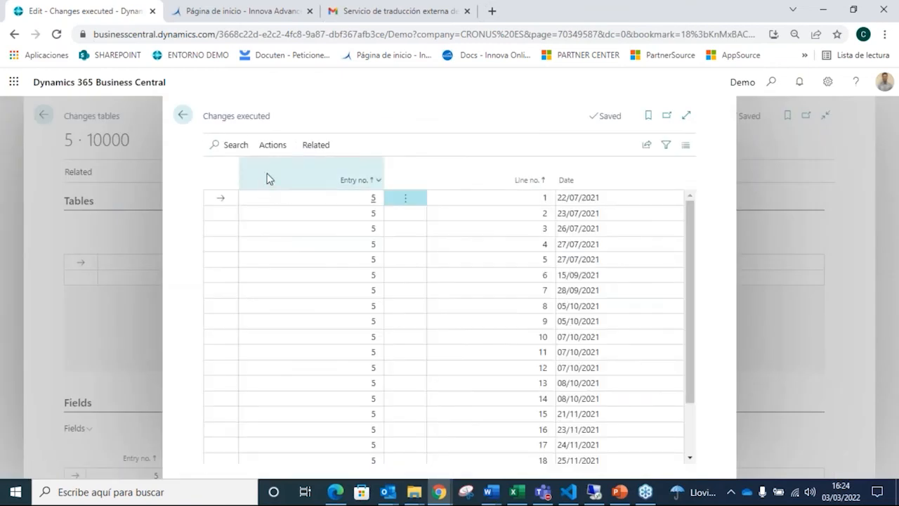
Step: Revert the executed change on line 22 dated 03/03/2022, authorizing it with the customer id. from the Innova Online portal
scroll(411, 287, "down", 3)
left_click(506, 457)
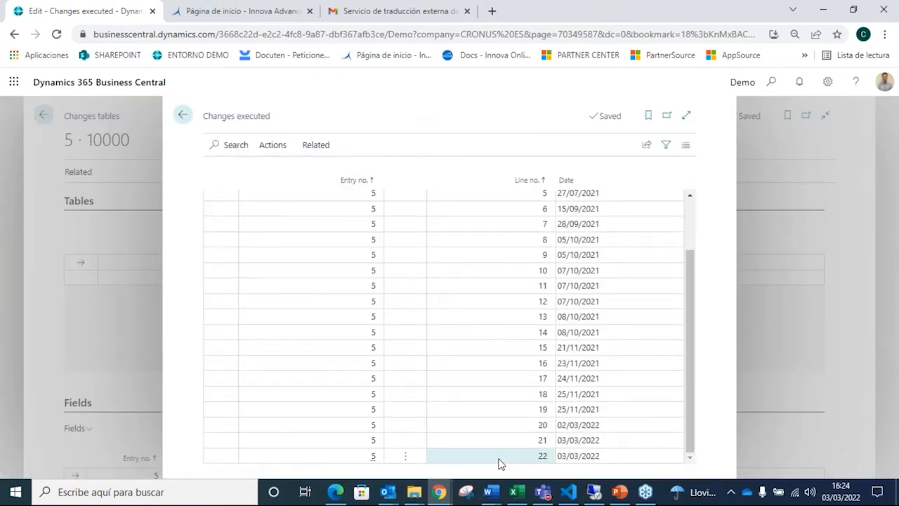
left_click(277, 147)
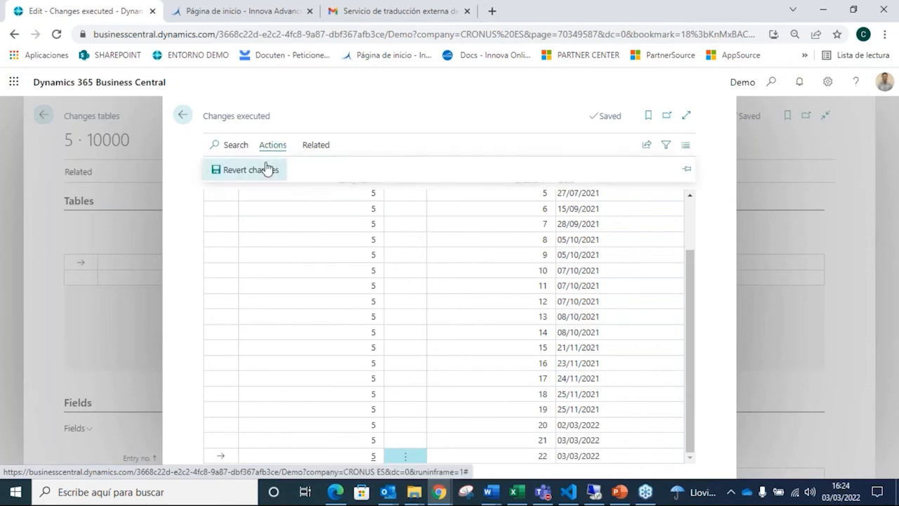
left_click(267, 168)
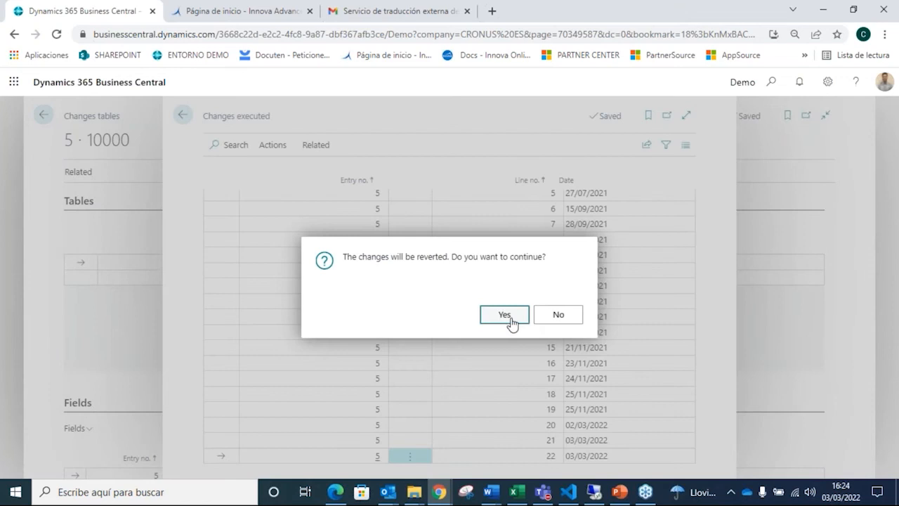
left_click(504, 315)
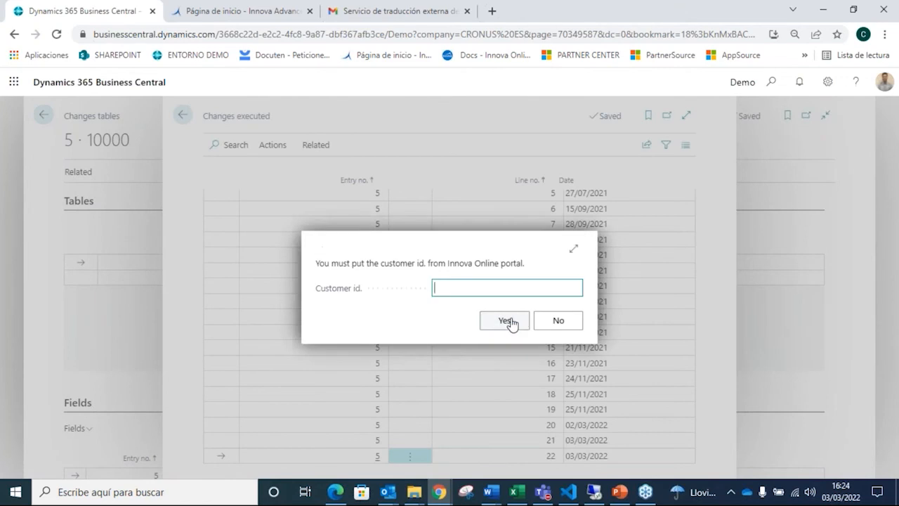
key("ctrl+v")
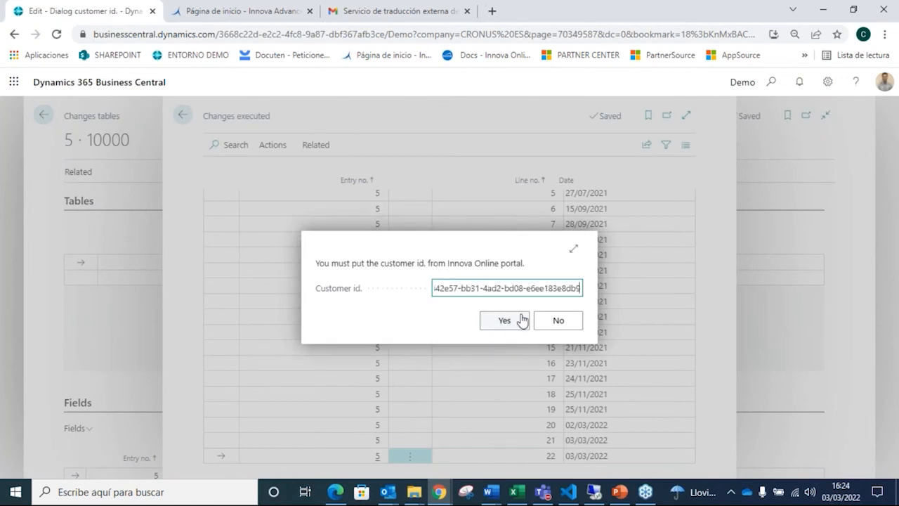
left_click(509, 321)
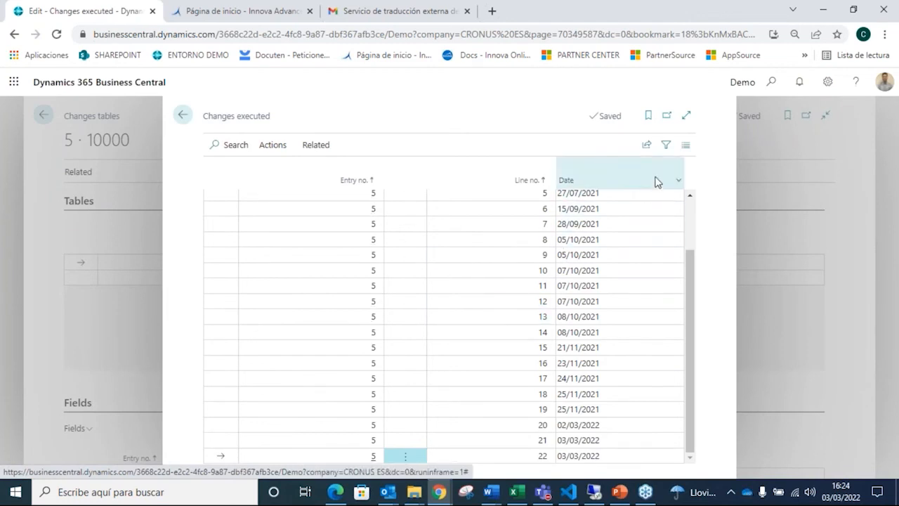
Step: Search for the Customers list, check the name of the reverted Adatum customer, and return to the executed changes
left_click(772, 82)
type("customer")
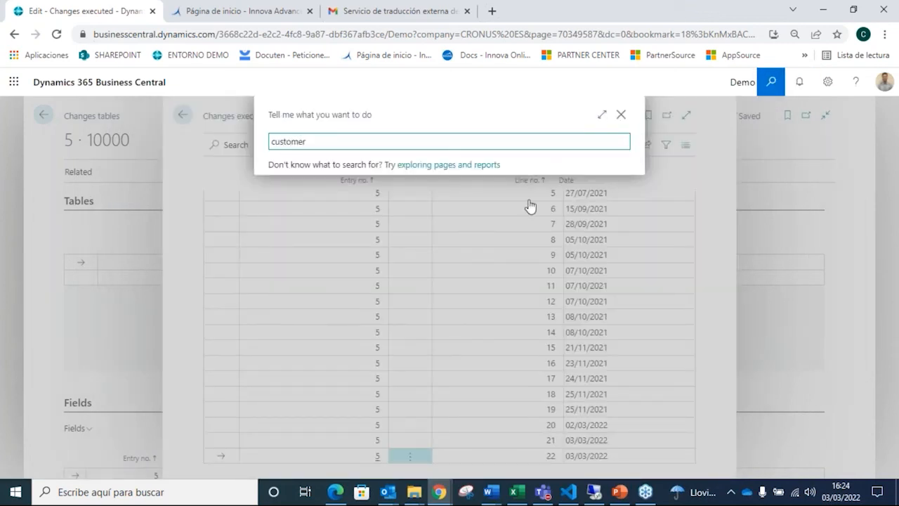
left_click(325, 197)
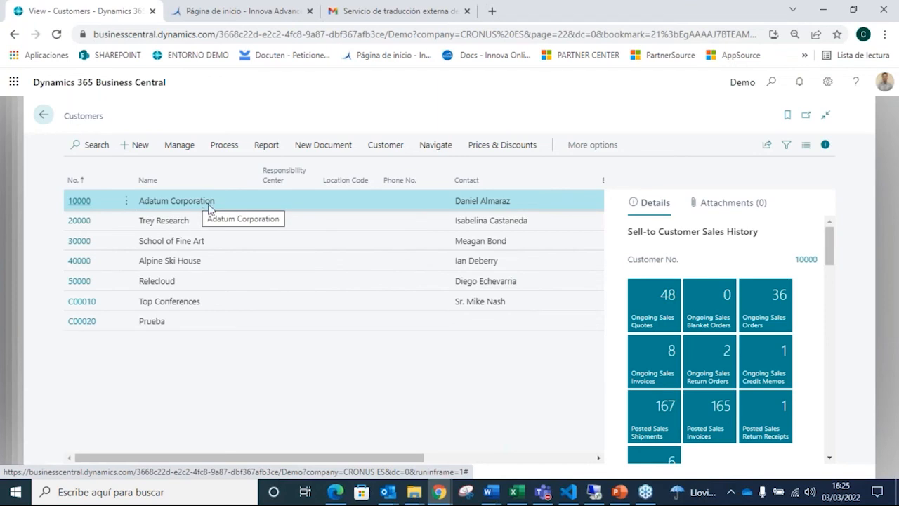
left_click(42, 117)
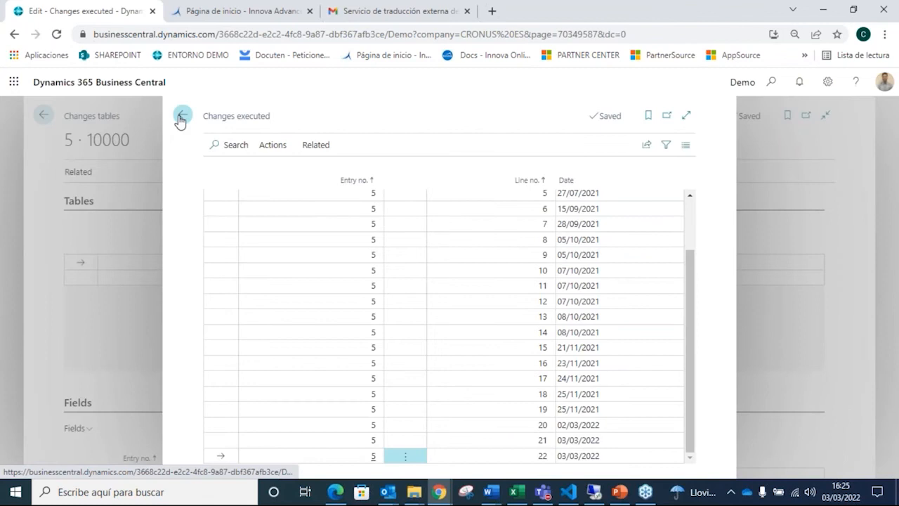
Step: Close the executed changes, the Changes tables page and the change templates to return to the IN Data Manager home page
left_click(181, 120)
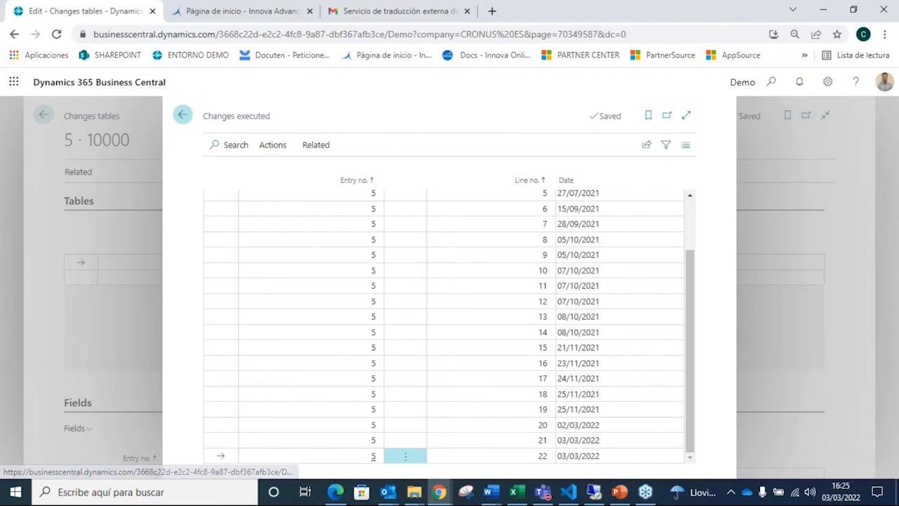
left_click(43, 117)
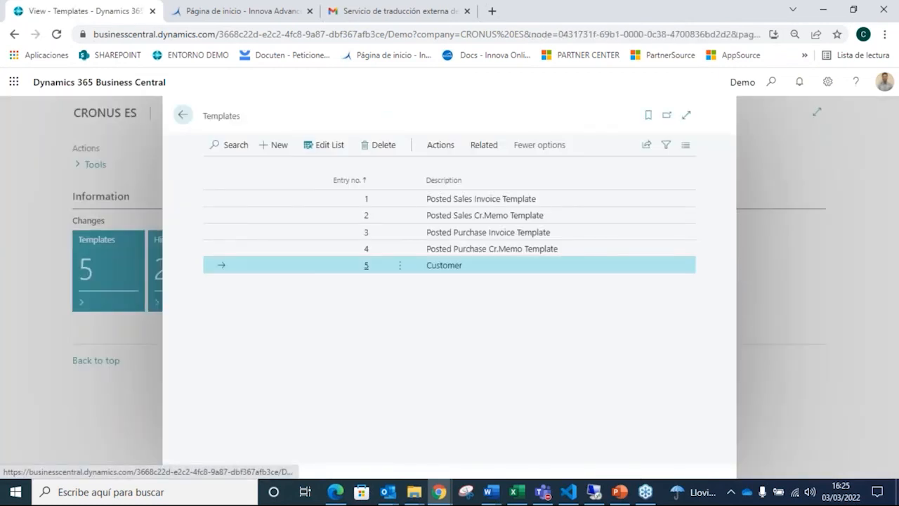
left_click(184, 114)
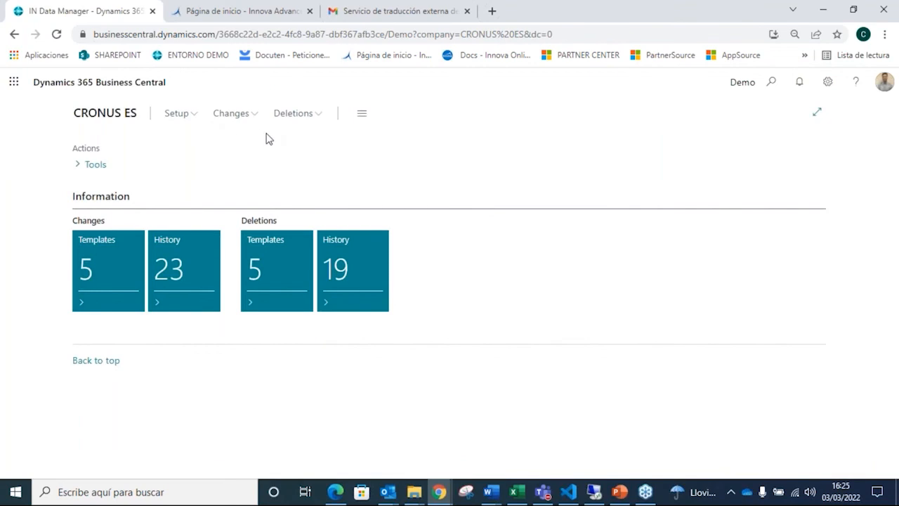
Step: Open the tables setting of the Customer deletion template and review its tables and filters
left_click(283, 260)
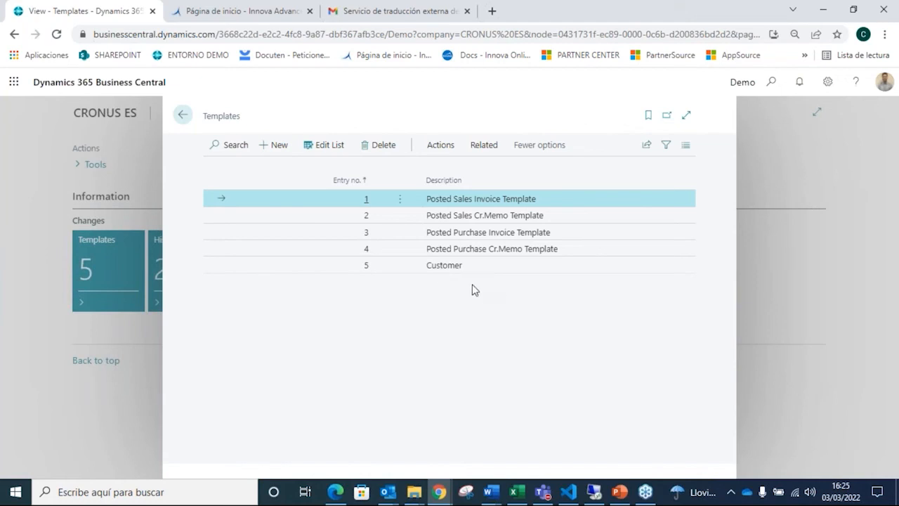
left_click(480, 265)
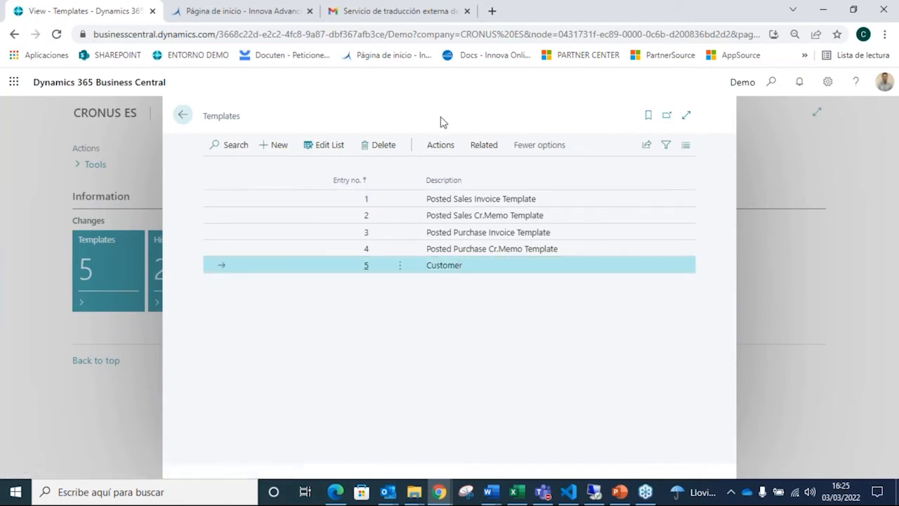
left_click(483, 148)
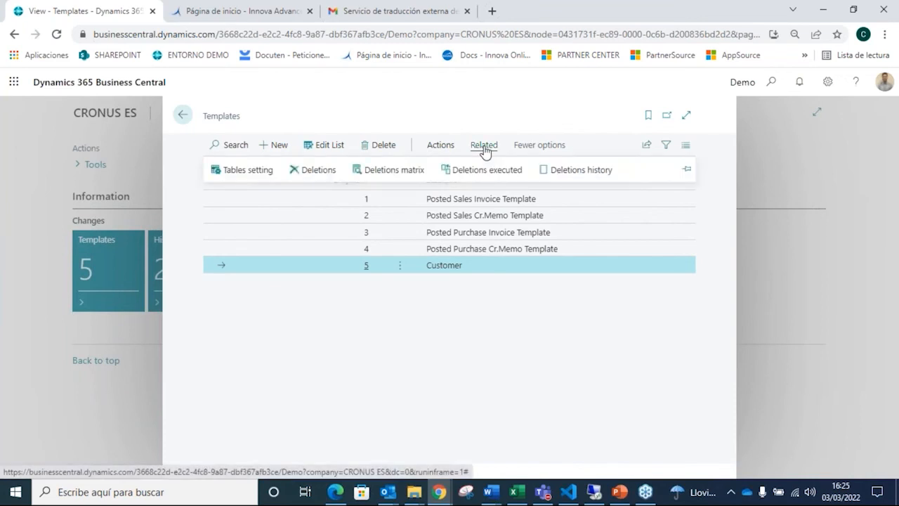
left_click(255, 170)
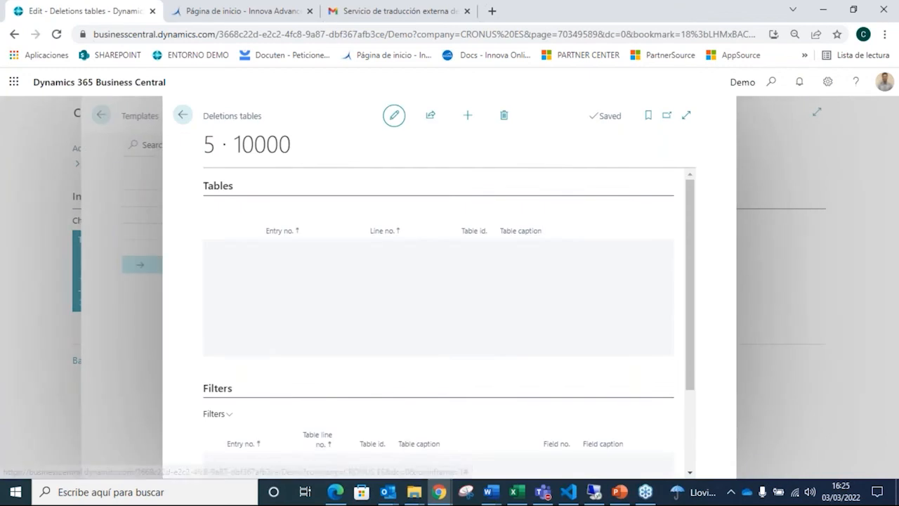
scroll(403, 325, "down", 2)
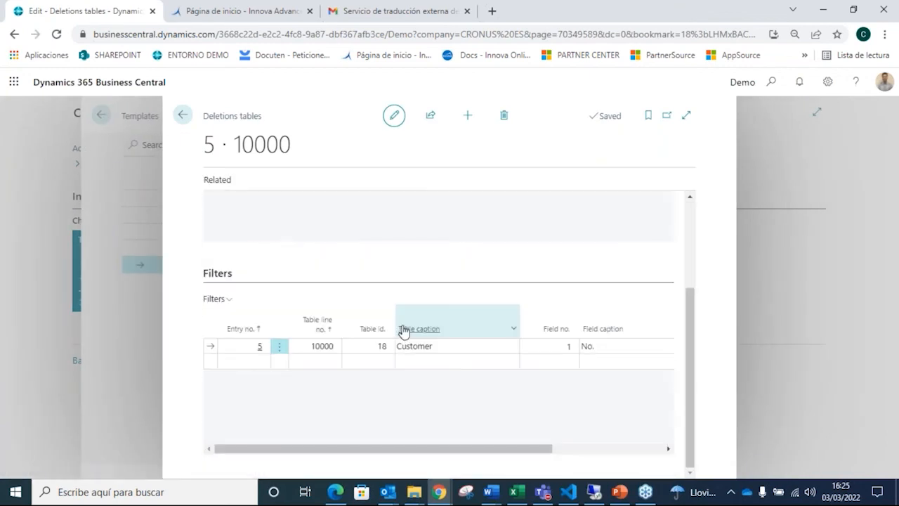
scroll(403, 332, "up", 2)
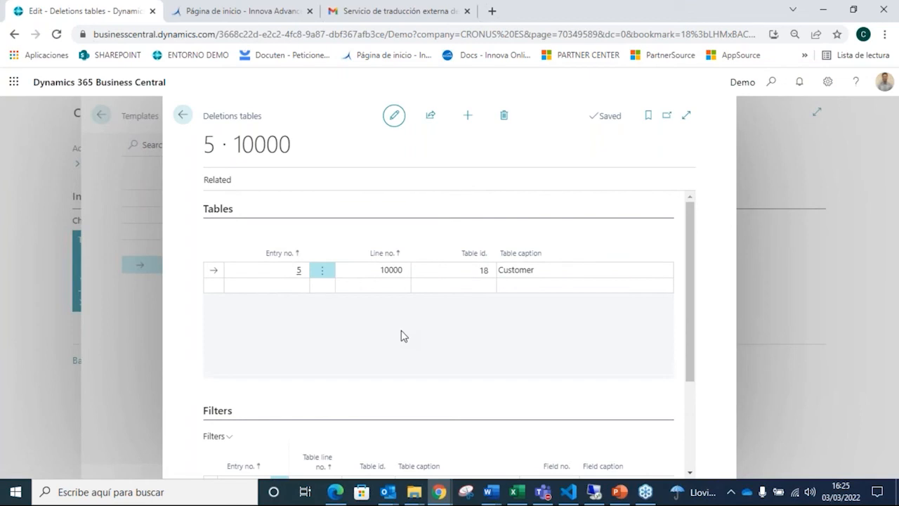
scroll(400, 332, "down", 2)
scroll(401, 332, "up", 2)
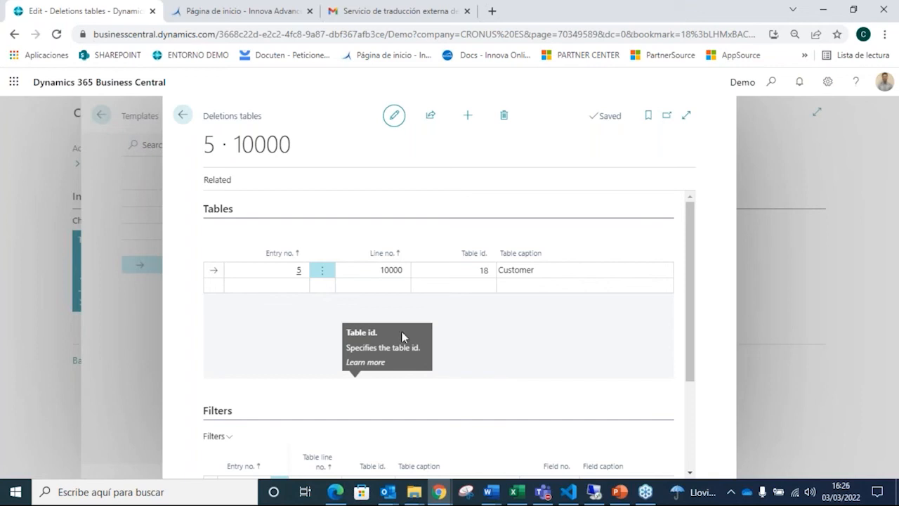
Step: Open the Deletions matrix for the Customer table and load the data to delete
left_click(218, 180)
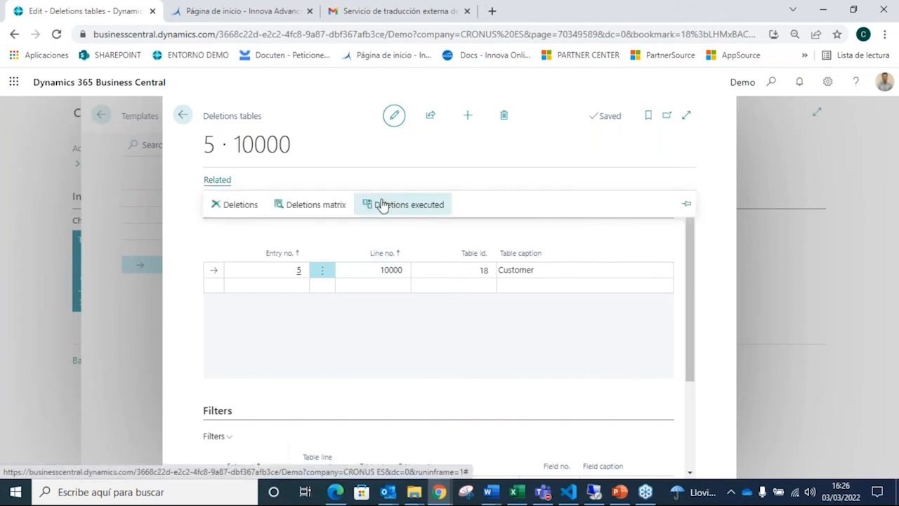
left_click(306, 204)
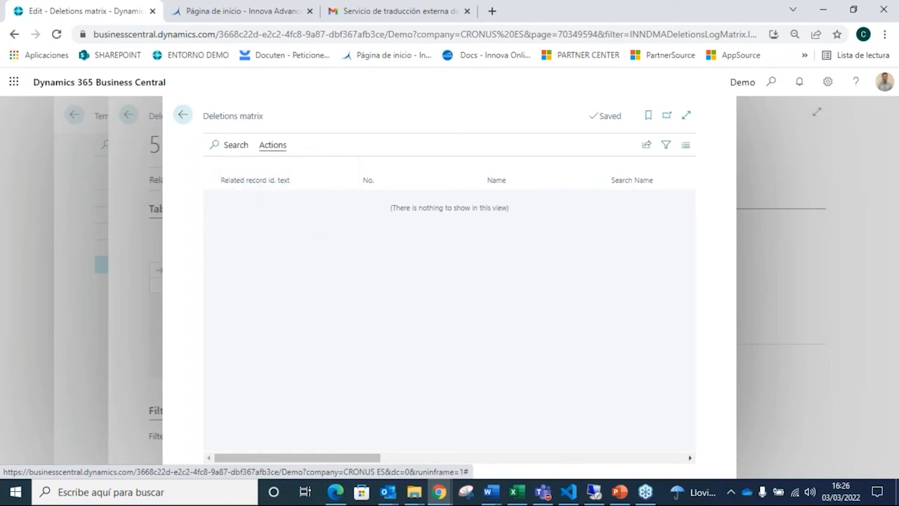
left_click(273, 144)
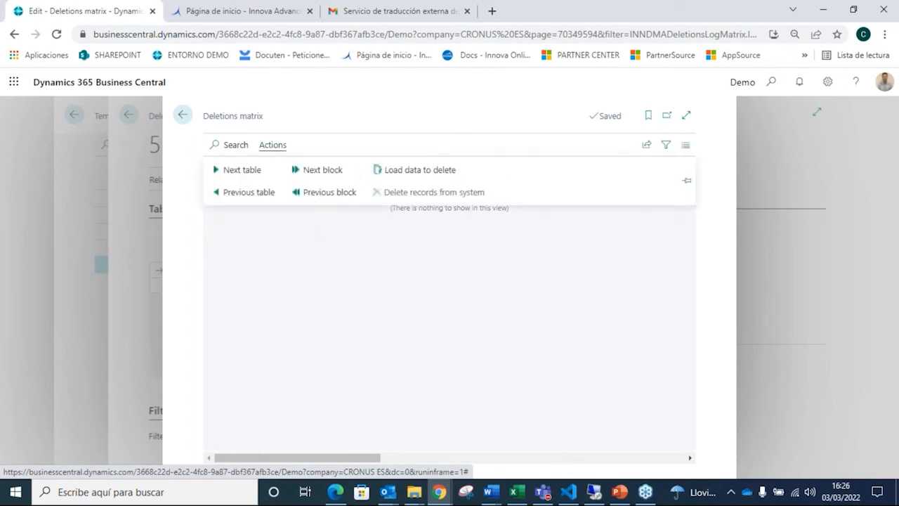
left_click(432, 176)
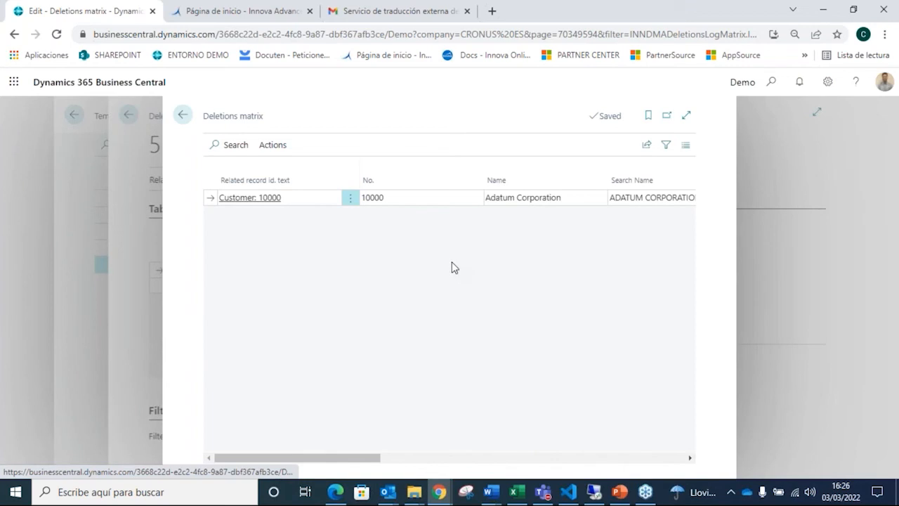
Step: Delete the loaded Adatum Corporation record from the system, authorizing it with the customer id. from the Innova Online portal
left_click(273, 145)
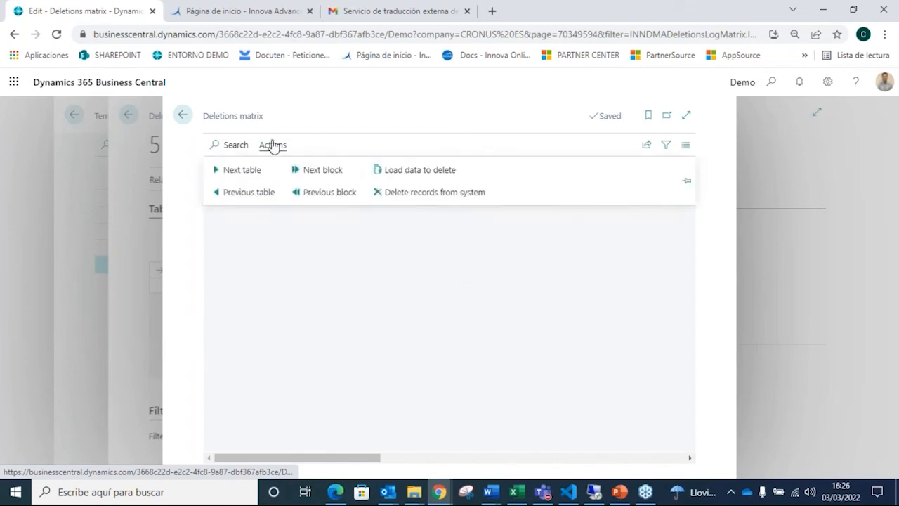
left_click(424, 191)
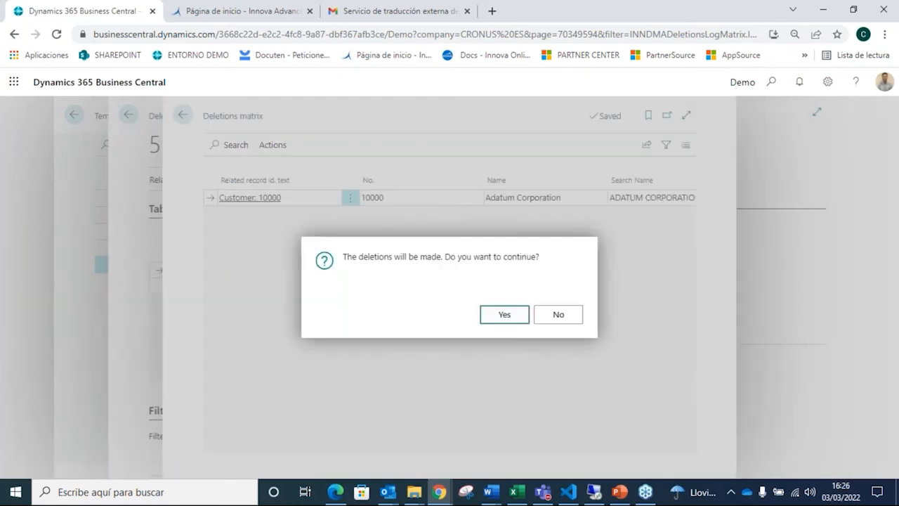
left_click(501, 317)
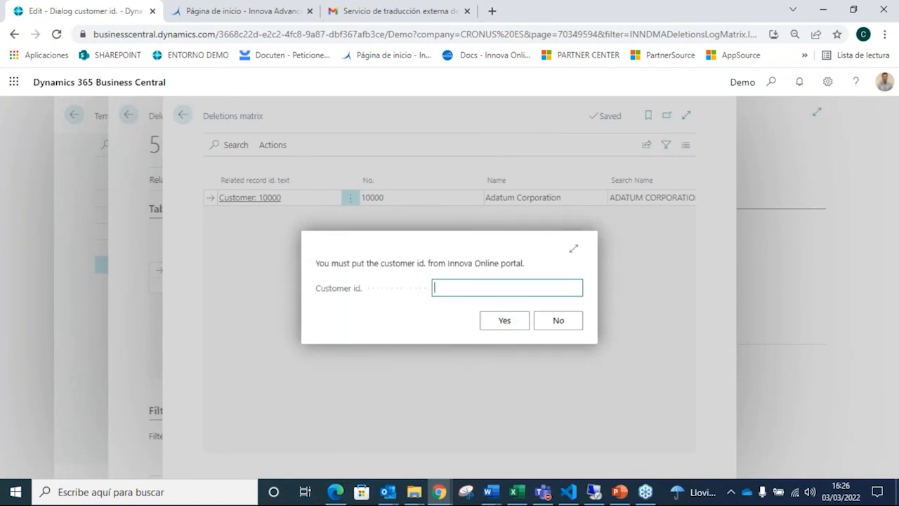
key("ctrl+v")
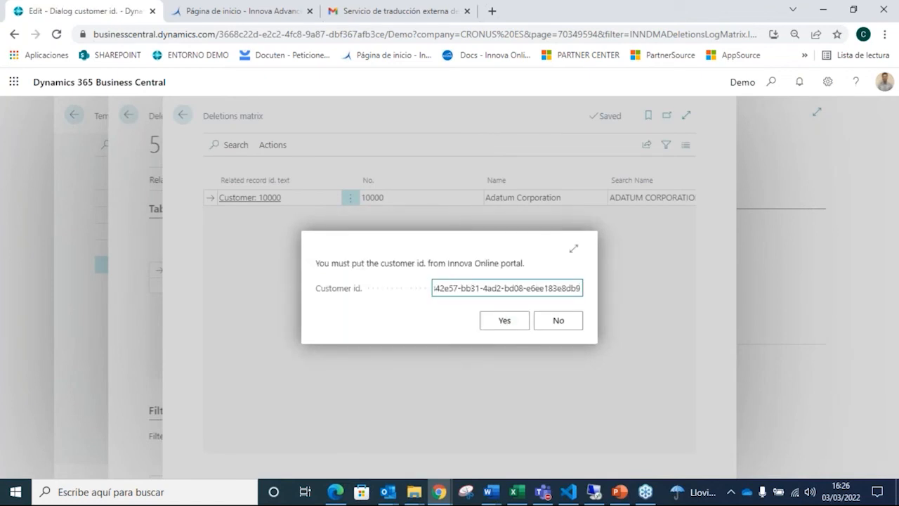
left_click(505, 321)
left_click(505, 321)
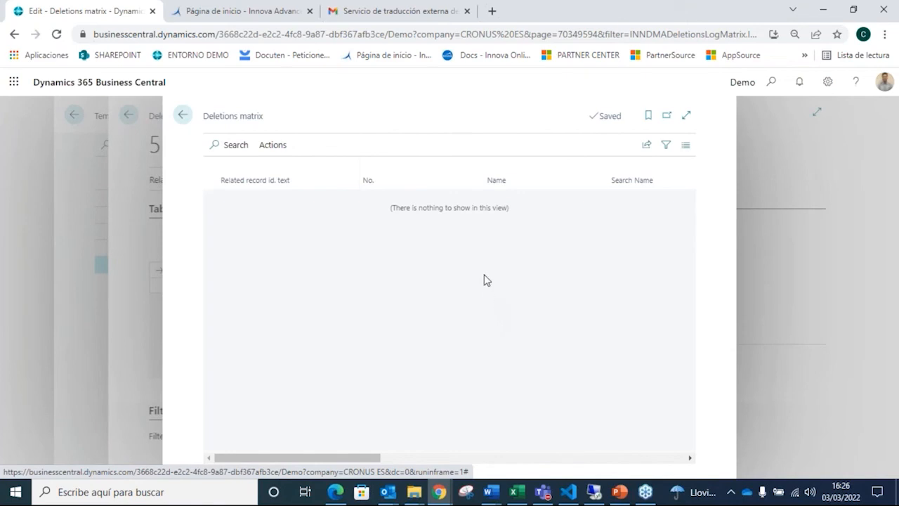
Step: Search for the Customers list, check whether Adatum Corporation is still listed, and return to the Deletions matrix
left_click(770, 83)
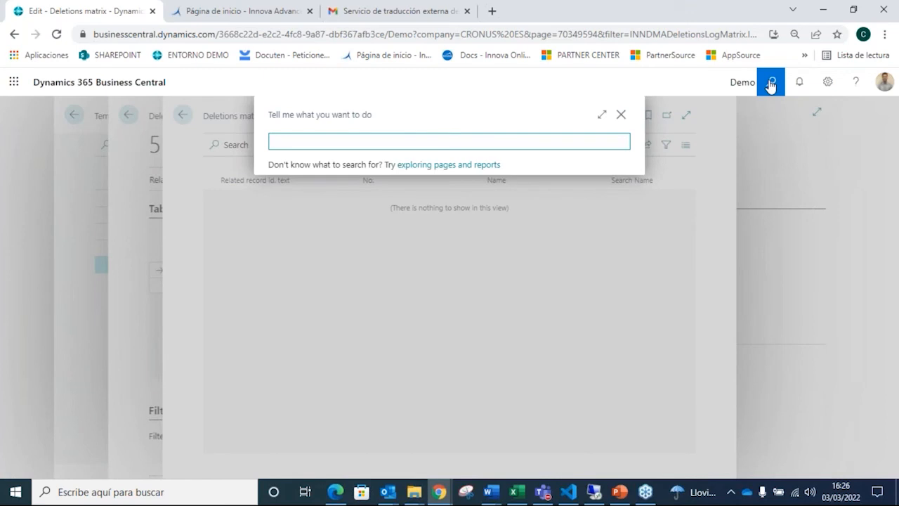
type("customer")
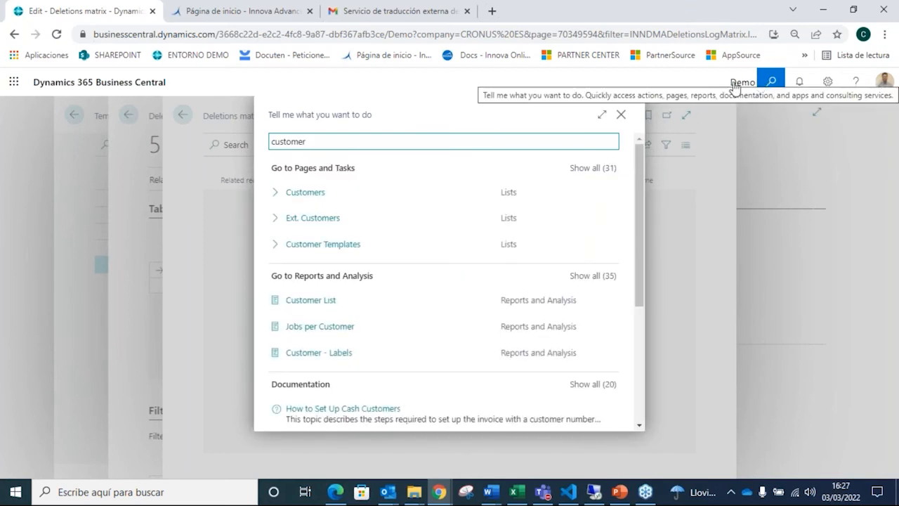
left_click(309, 194)
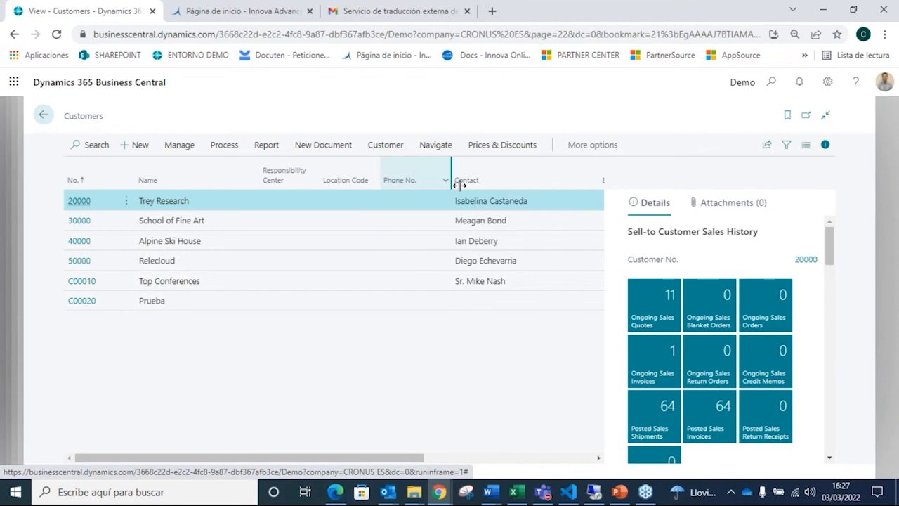
left_click(43, 115)
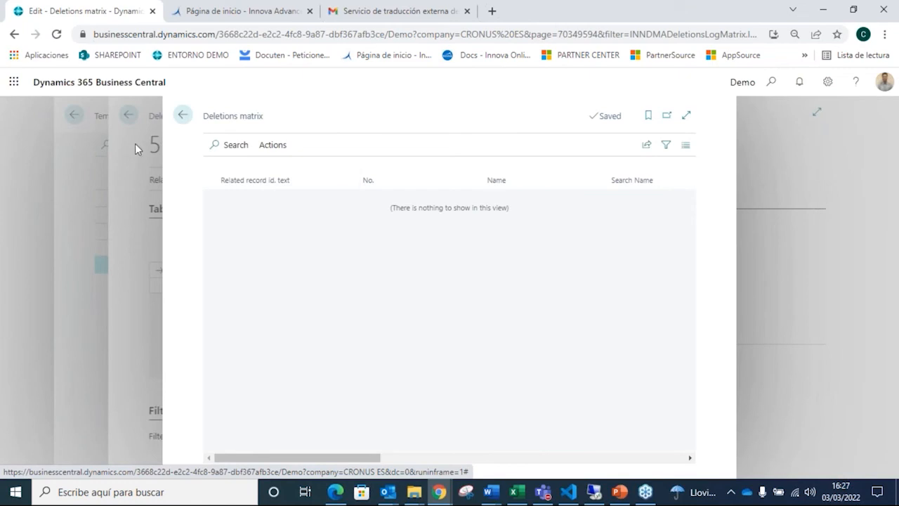
left_click(275, 146)
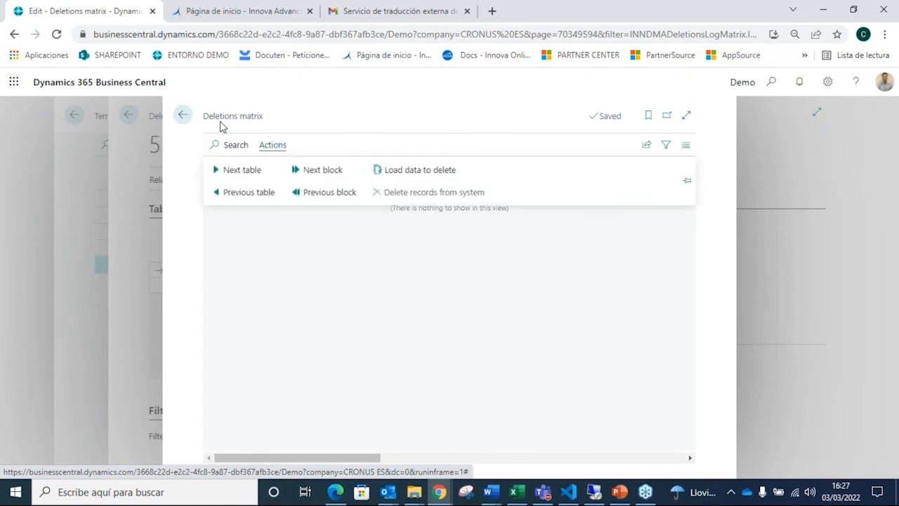
Step: Leave the Deletions matrix, open the executed deletions for the Customer table and select the latest entry, line 20
left_click(182, 115)
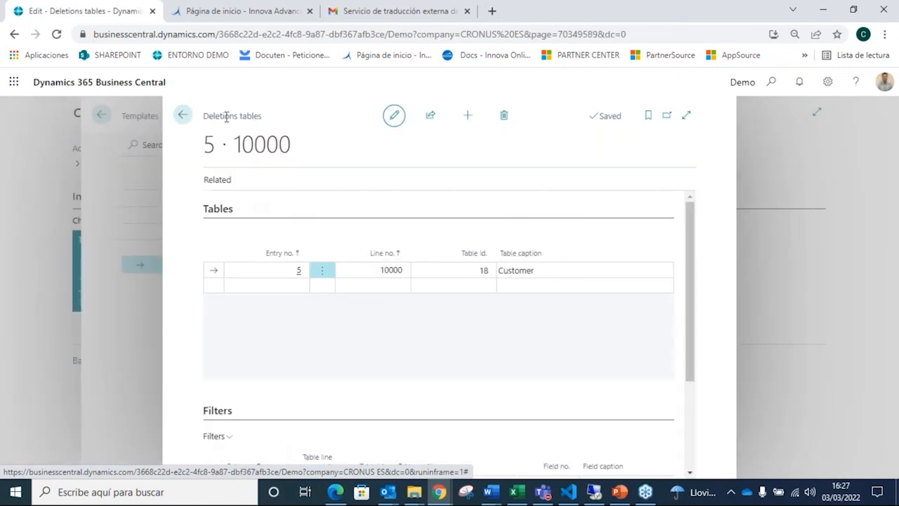
left_click(223, 181)
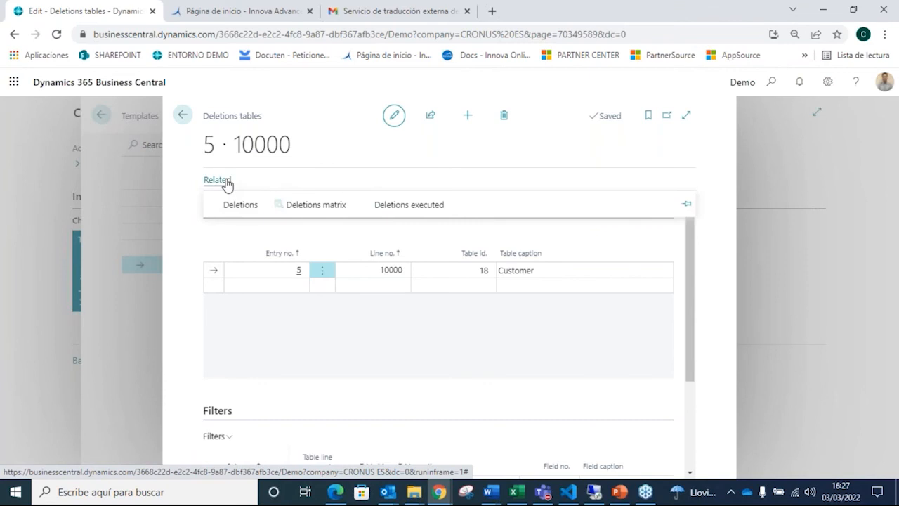
left_click(424, 209)
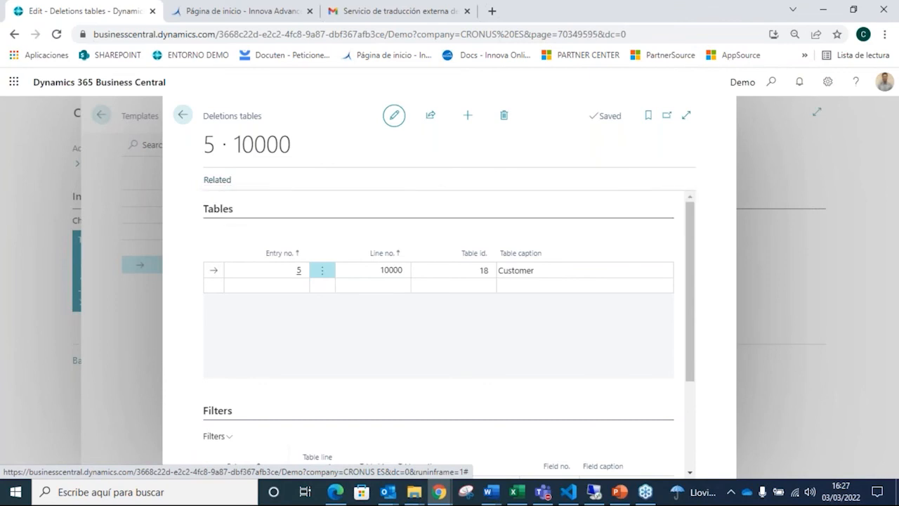
scroll(492, 274, "down", 1)
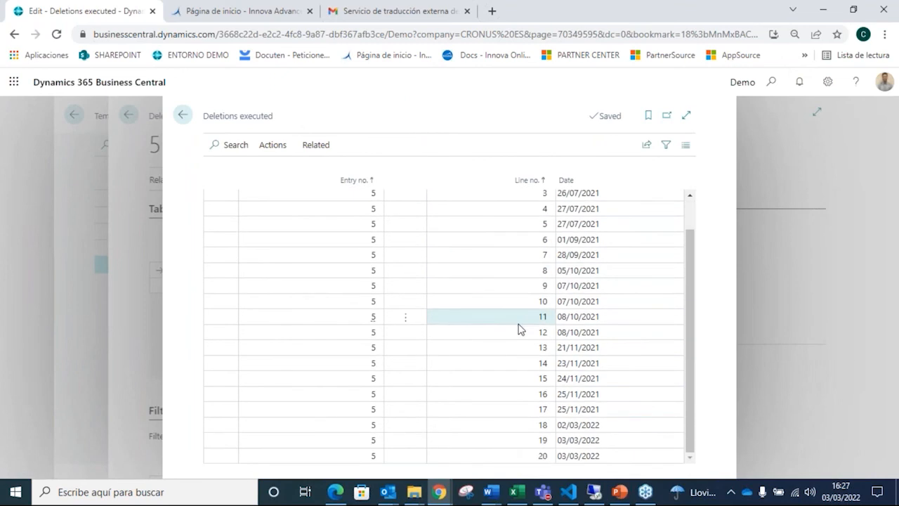
left_click(477, 459)
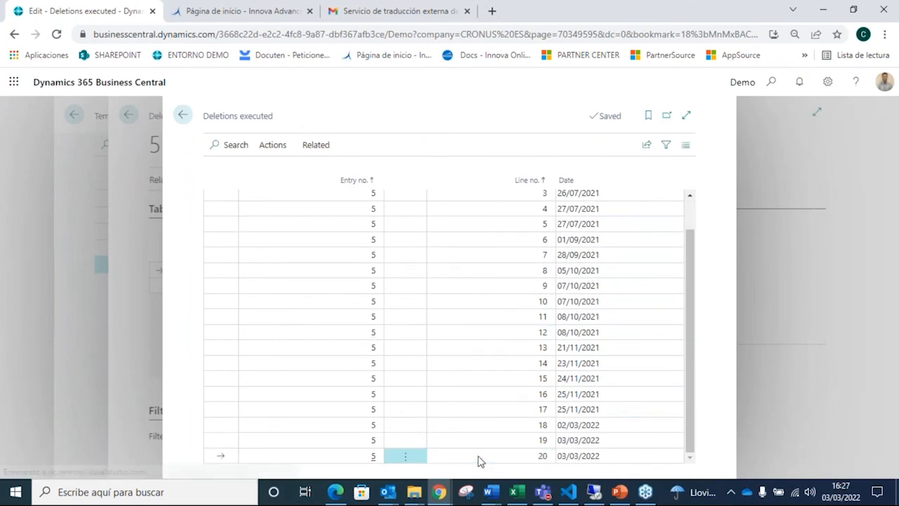
Step: Revert the selected deletion, authorizing it with the customer id. from the Innova Online portal
left_click(282, 146)
left_click(260, 170)
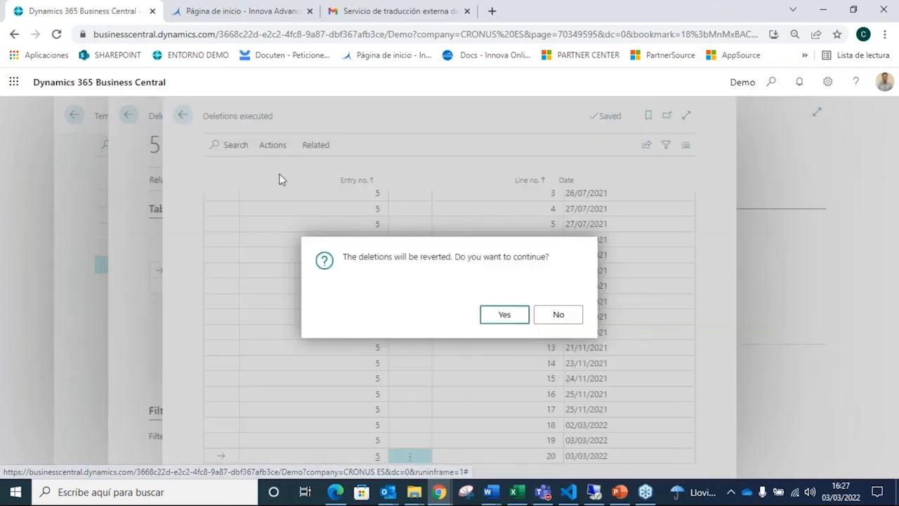
left_click(509, 316)
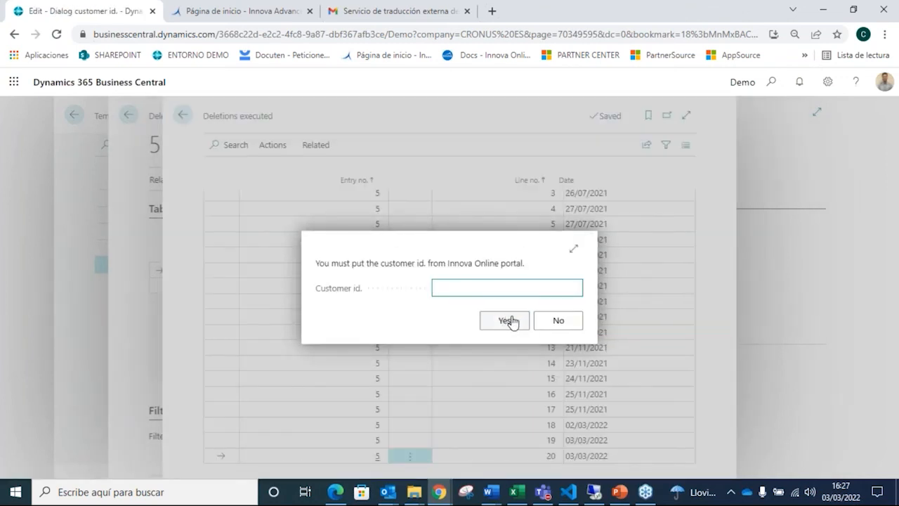
key("ctrl+v")
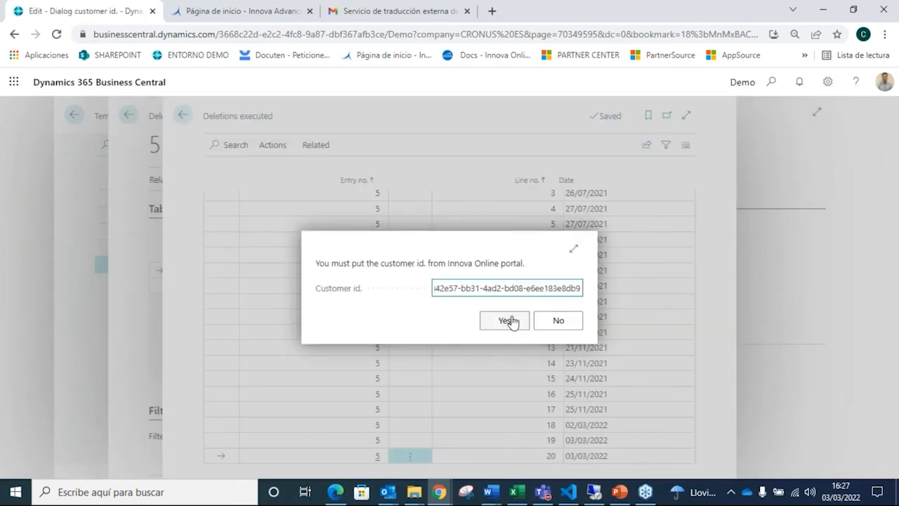
left_click(512, 321)
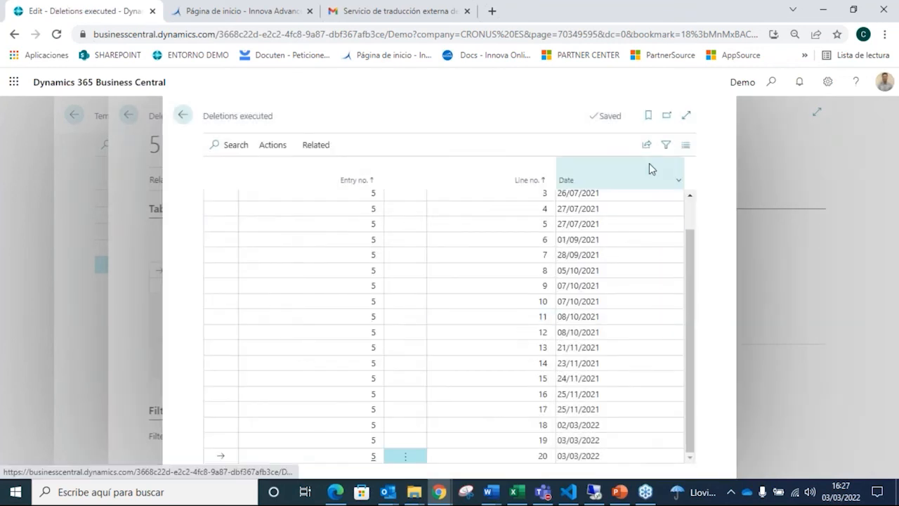
Step: Search for the Customers list, check whether Adatum Corporation is listed, and return to the IN Data Manager home page
left_click(771, 81)
type("cu")
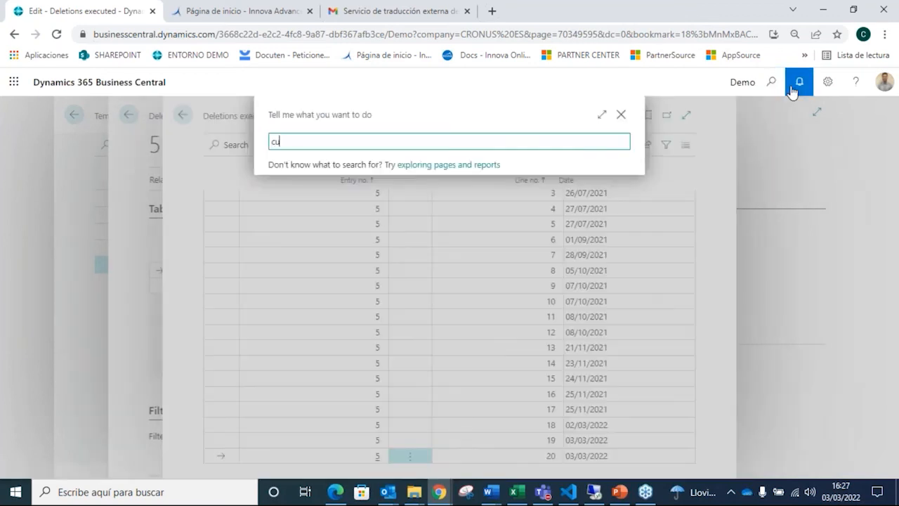
type("stomer")
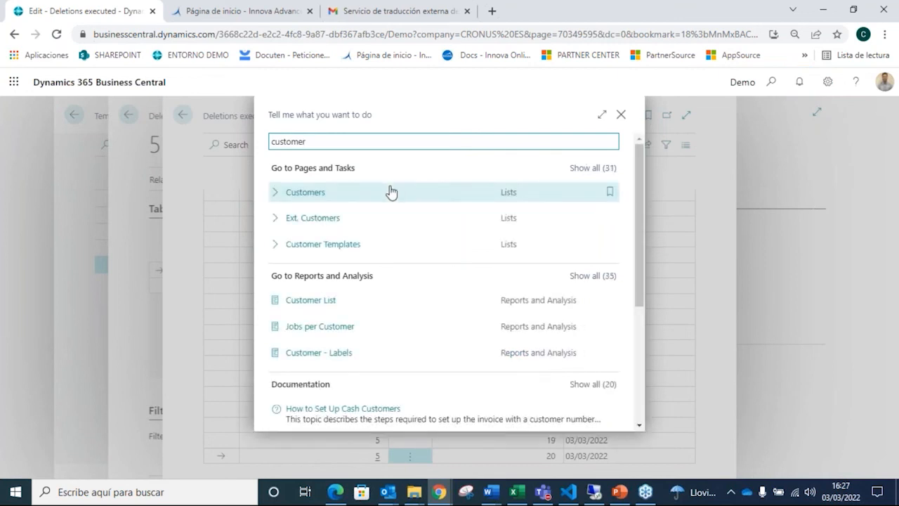
left_click(348, 197)
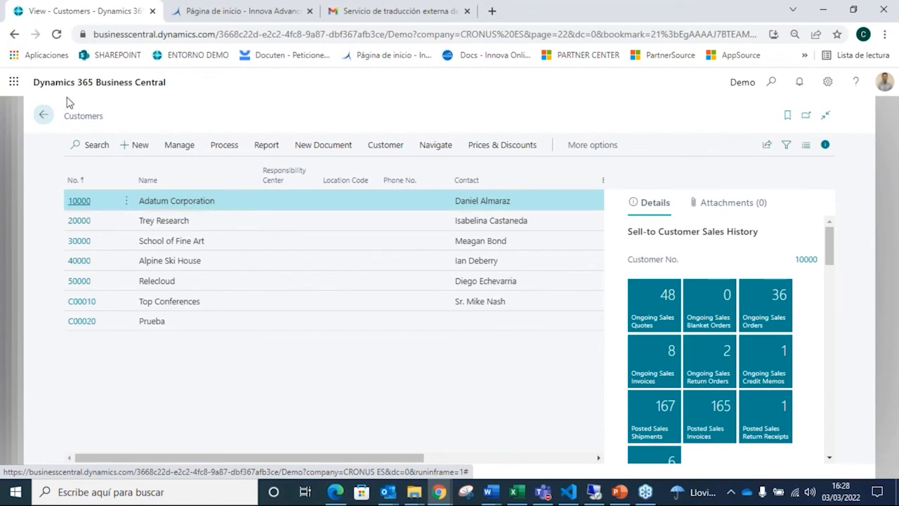
left_click(44, 115)
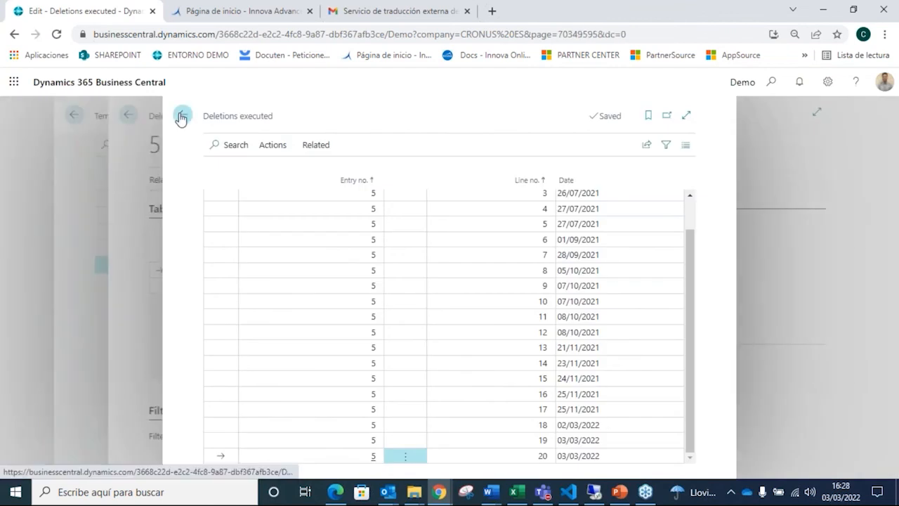
left_click(185, 116)
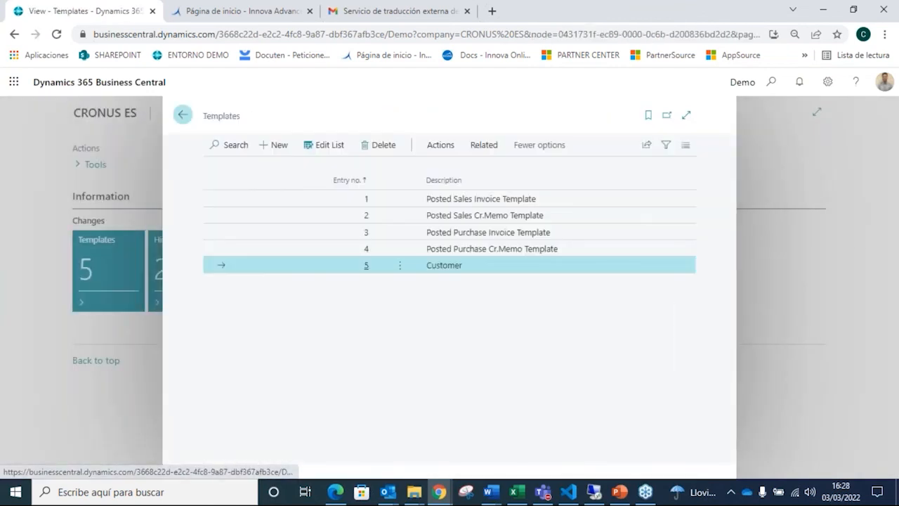
left_click(181, 114)
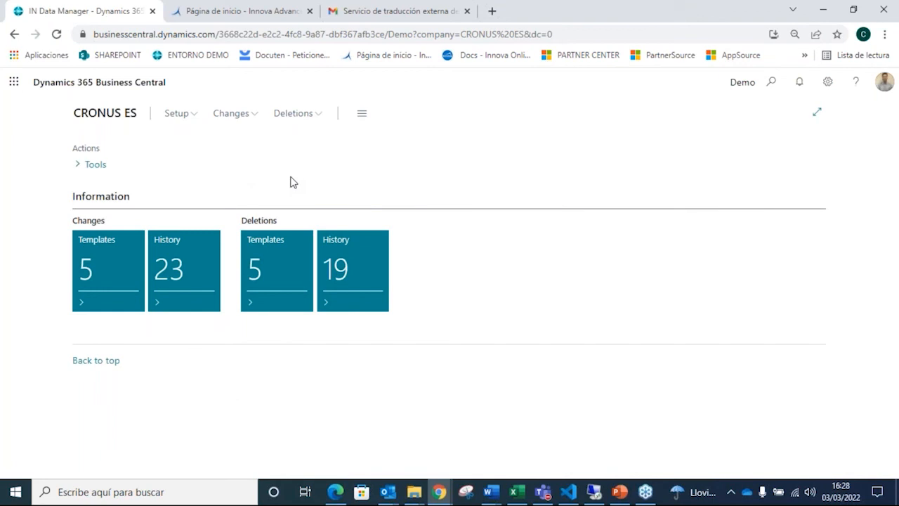
Step: Change the user role to IN Apps Analyzer in My Settings and save the settings
left_click(828, 84)
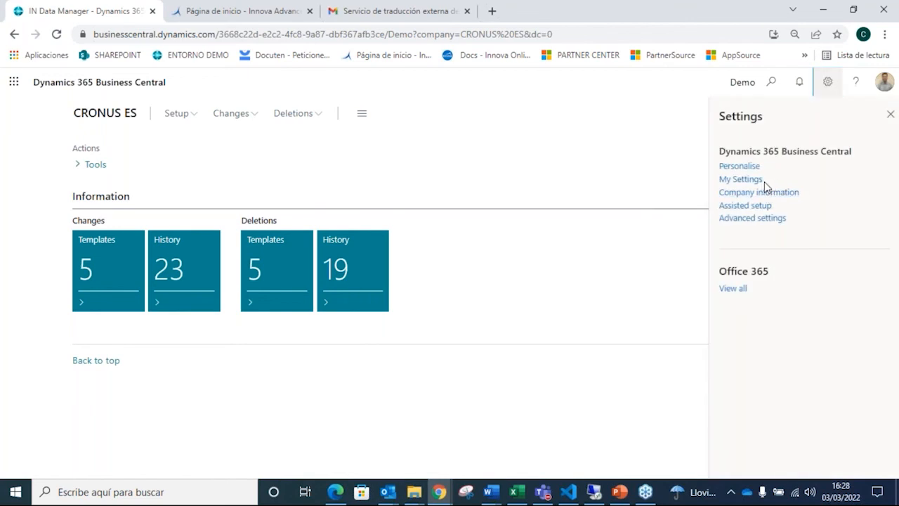
left_click(741, 179)
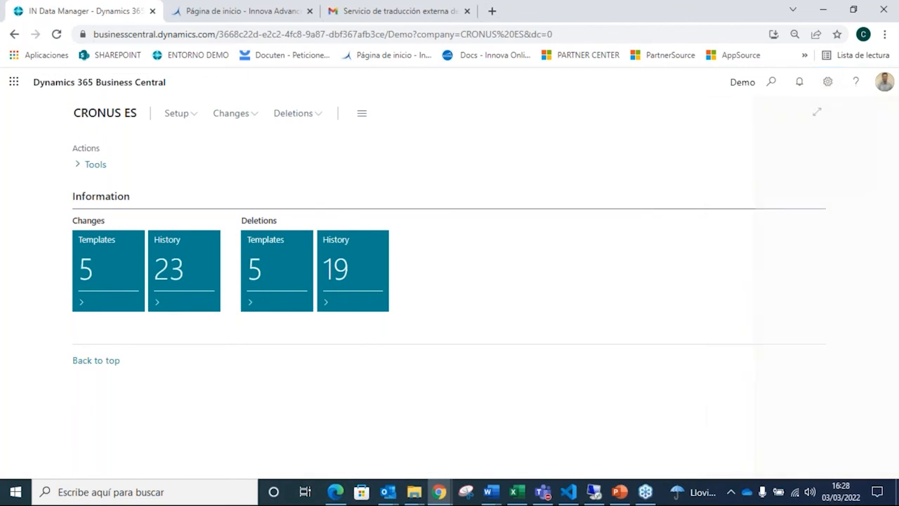
left_click(593, 179)
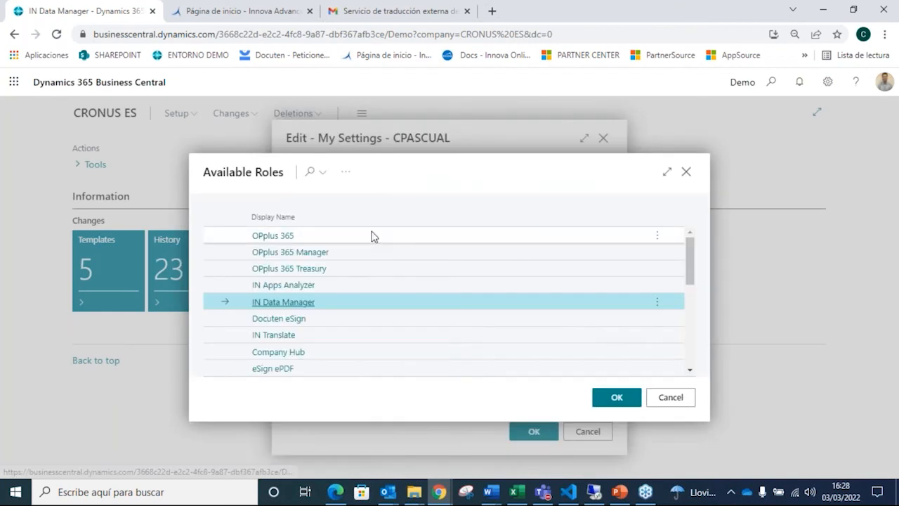
double_click(302, 286)
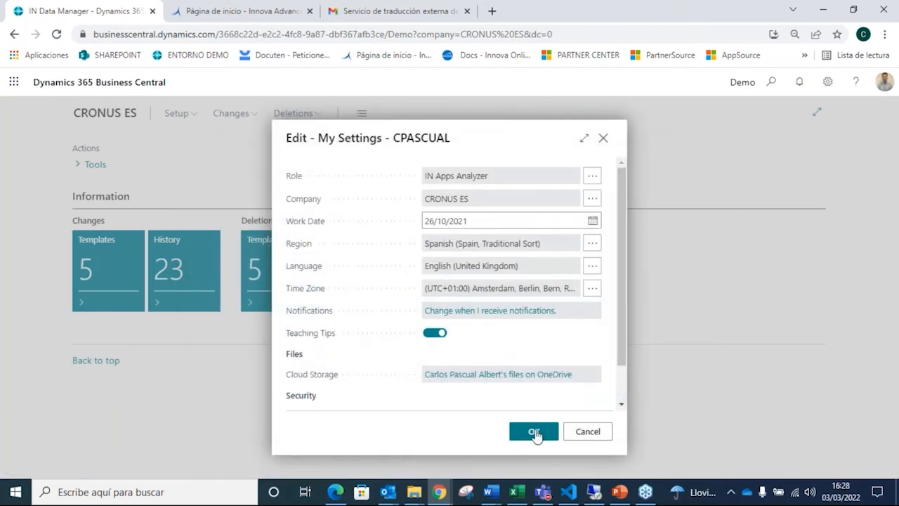
left_click(534, 432)
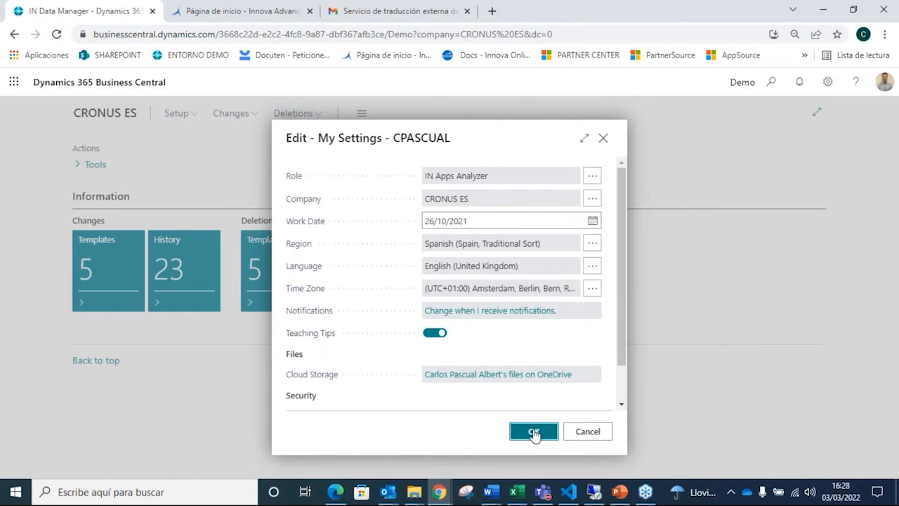
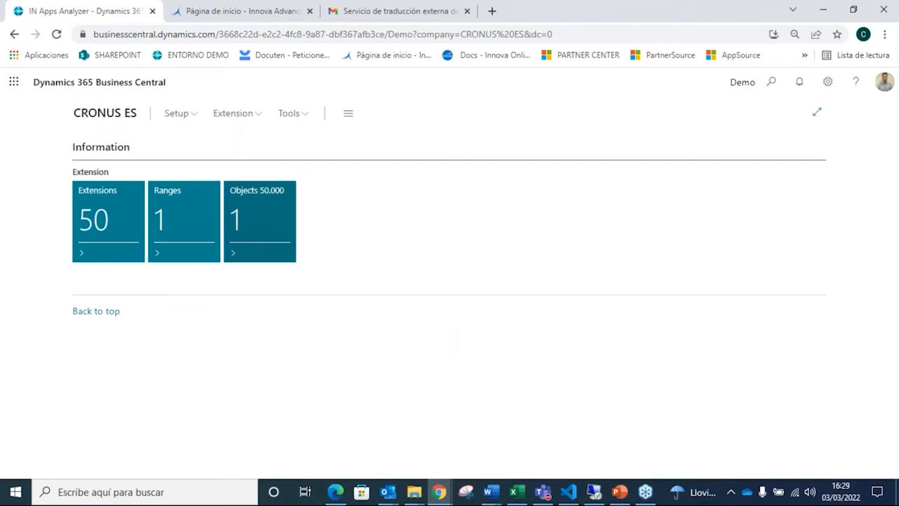
Step: Run the Configurar IN Apps Analyzer assisted setup guide again and finish it with the existing customer id
left_click(188, 117)
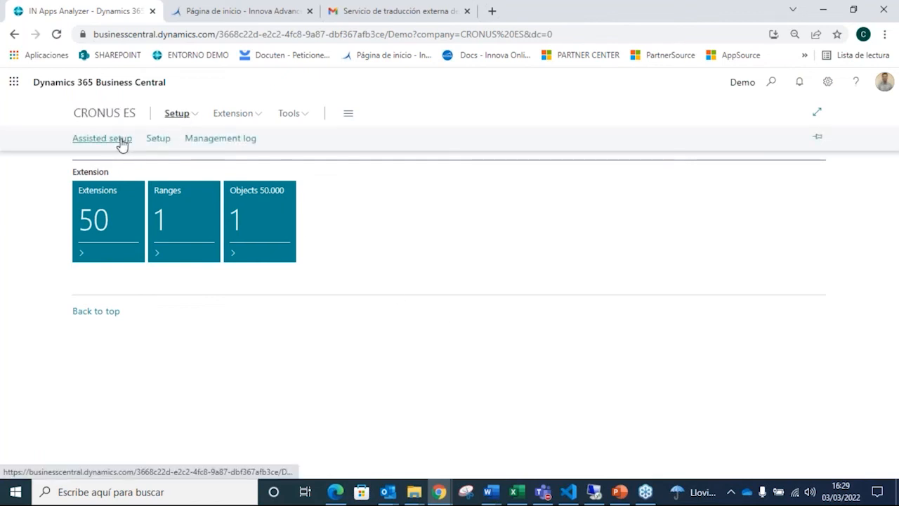
left_click(121, 141)
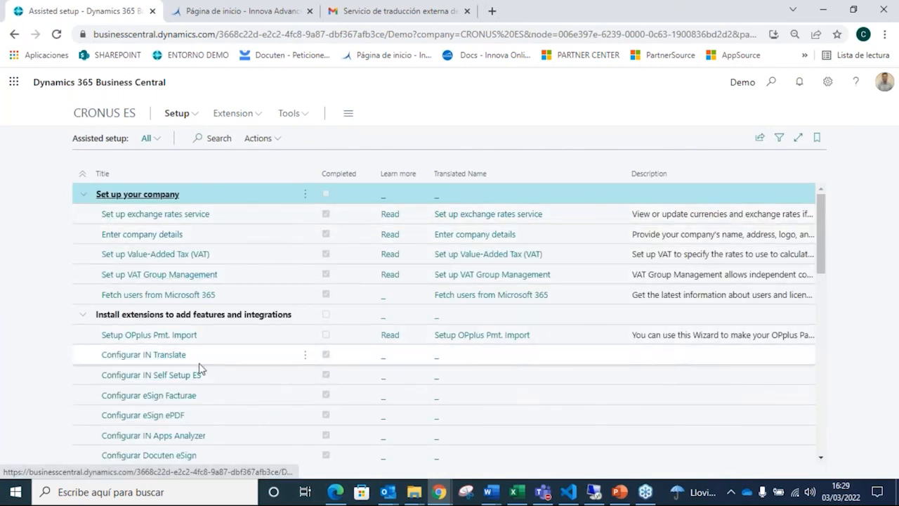
left_click(187, 440)
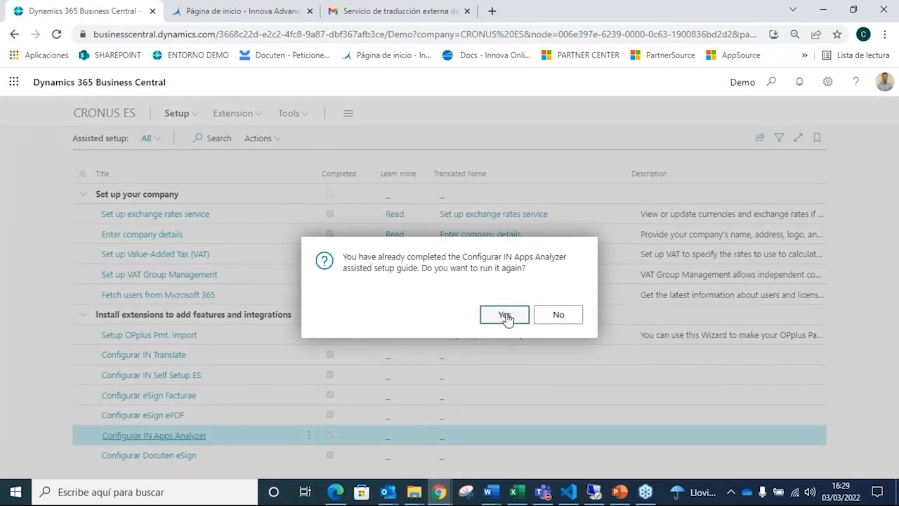
left_click(505, 315)
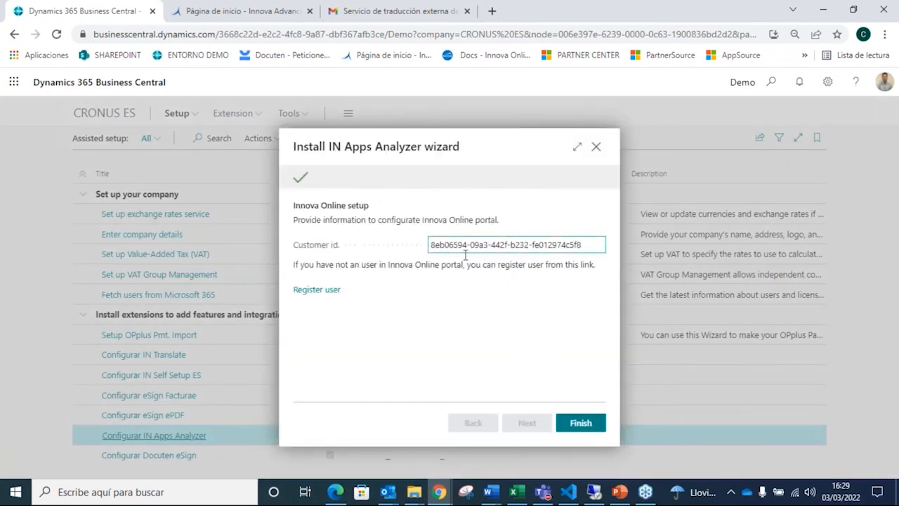
left_click_drag(431, 245, 613, 245)
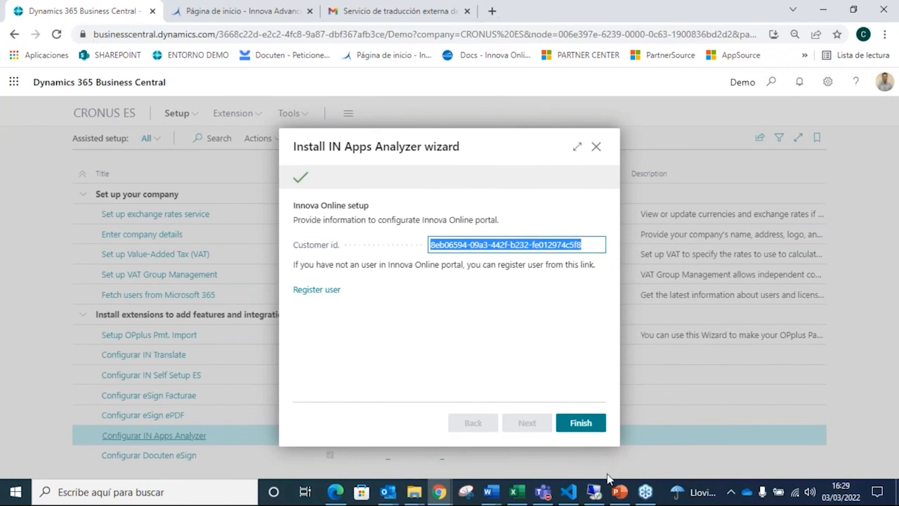
left_click(578, 429)
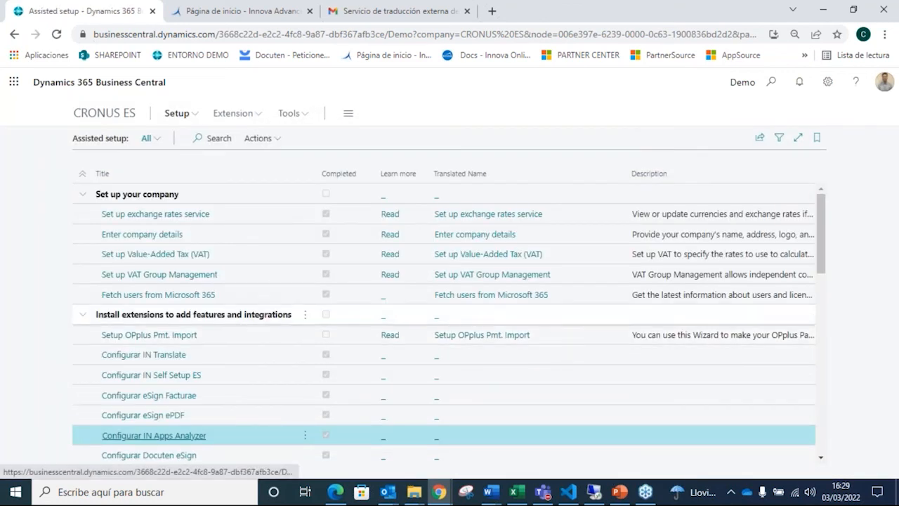
Step: Return to the IN Apps Analyzer home page and check the customer identifier on the Innova Online portal
left_click(102, 115)
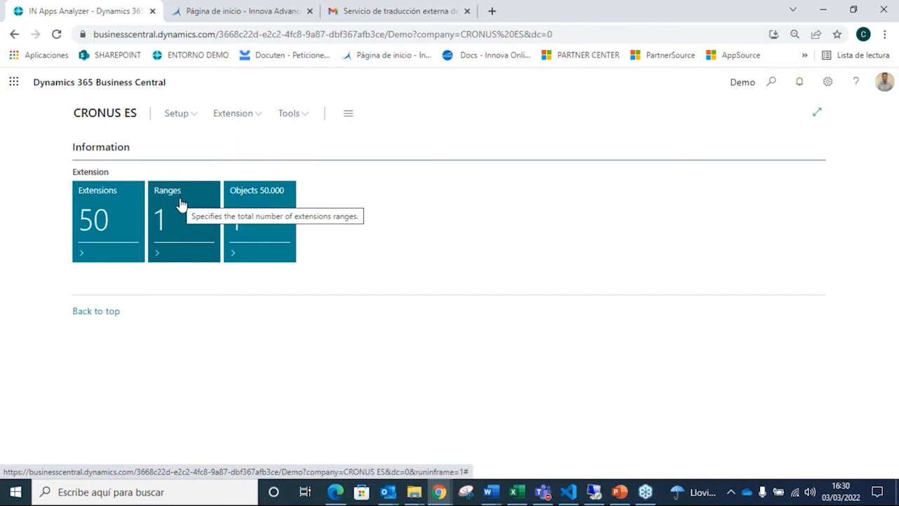
left_click(248, 8)
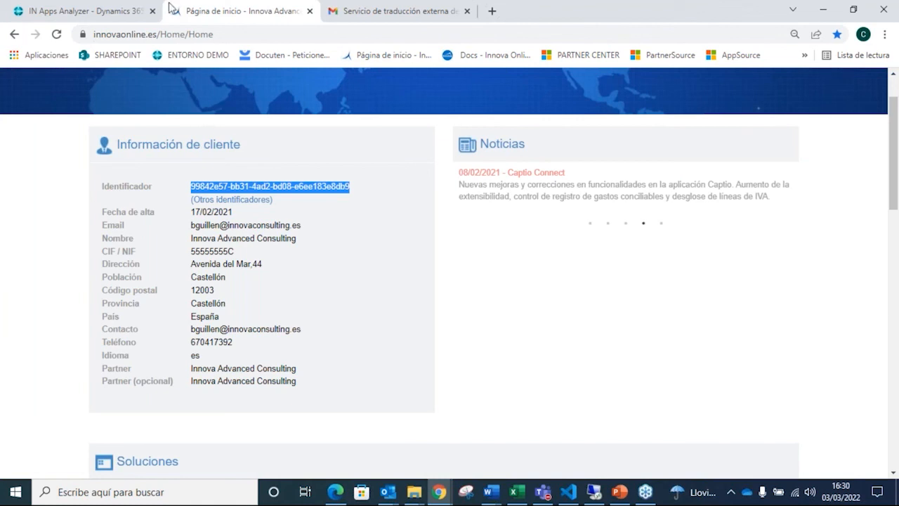
left_click(109, 6)
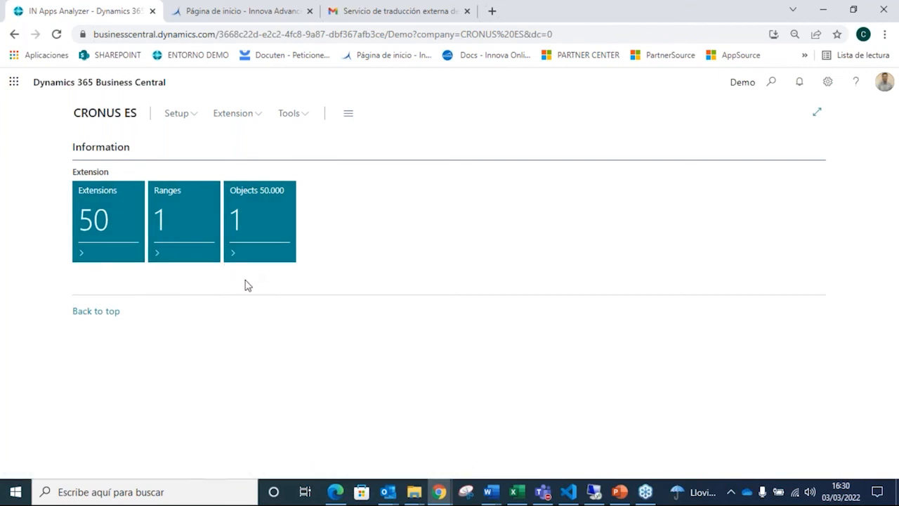
Step: Open the extensions list, show the dependencies of the IN Translate extension, and return to the list
left_click(115, 215)
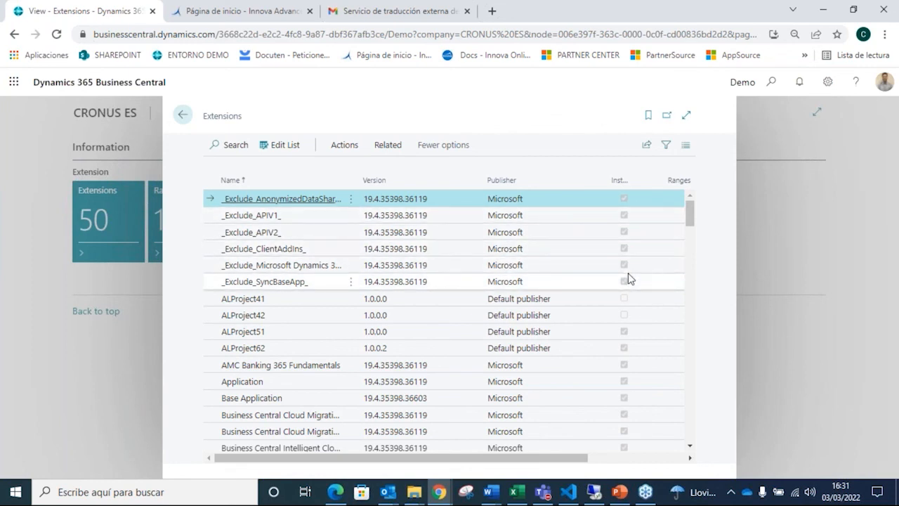
left_click(351, 146)
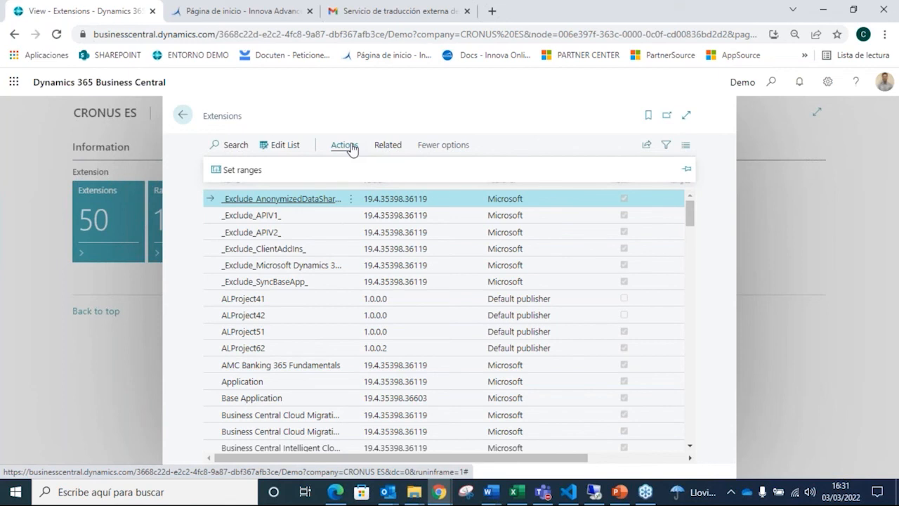
scroll(304, 339, "down", 3)
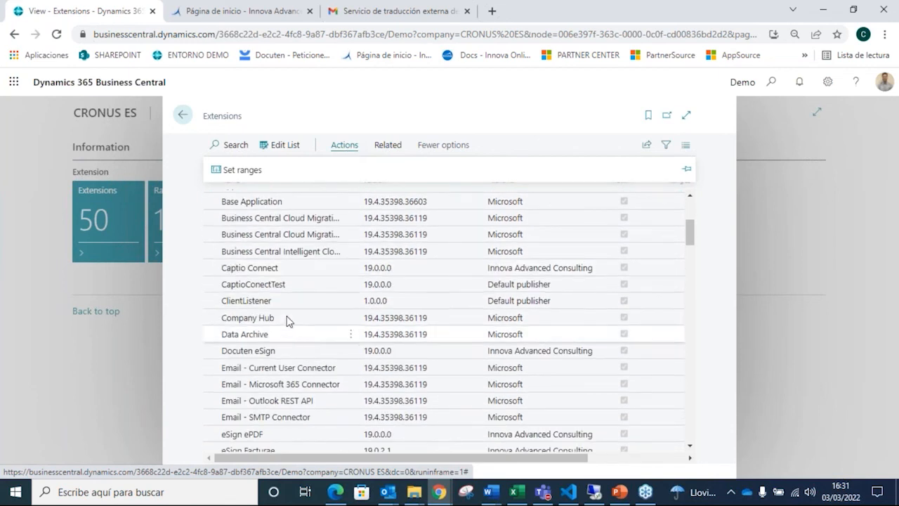
scroll(288, 316, "down", 2)
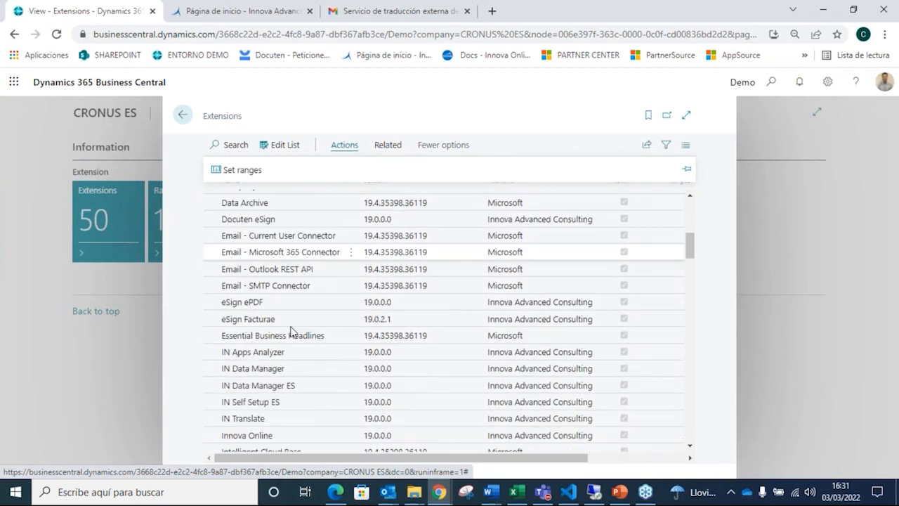
left_click(270, 418)
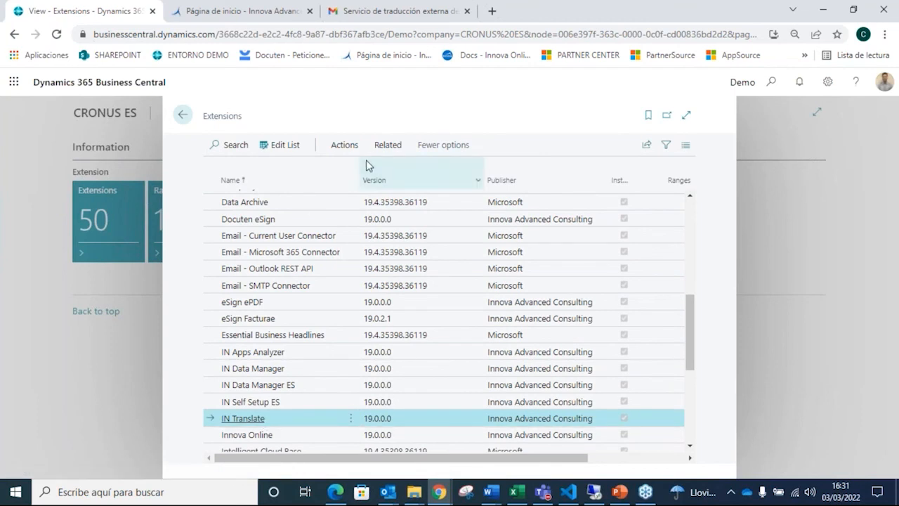
left_click(395, 147)
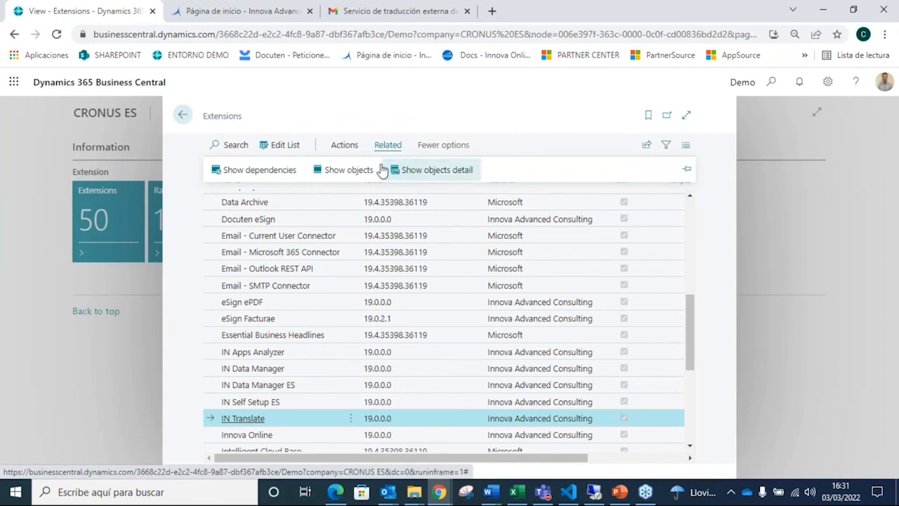
left_click(279, 172)
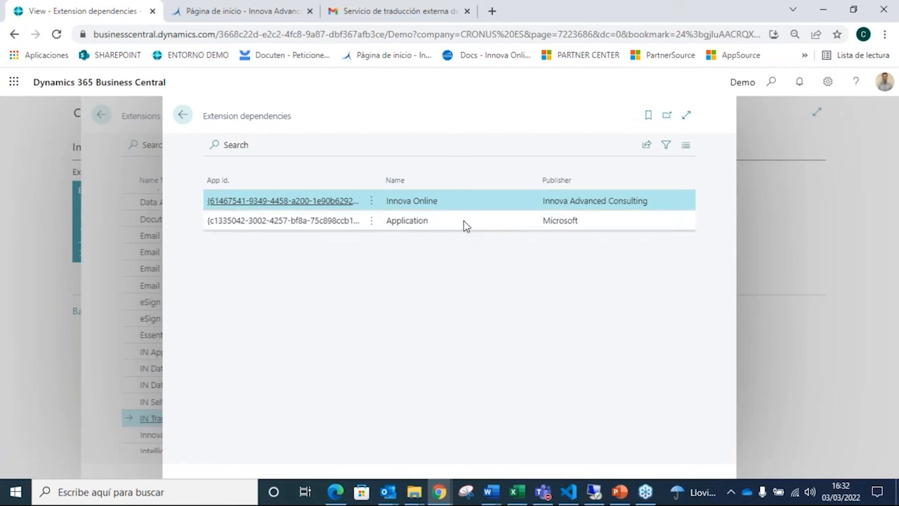
left_click(183, 115)
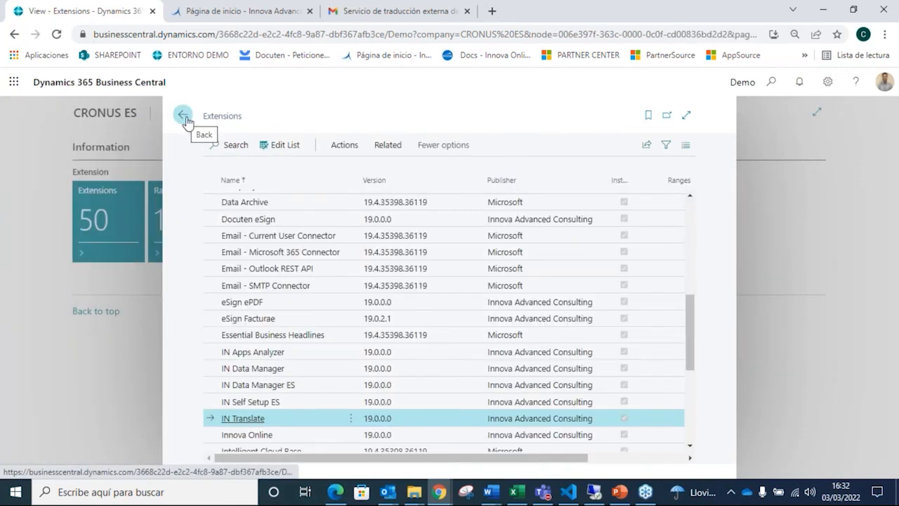
Step: Review the IN Translate extension's objects and its objects detail by type, returning to the extensions list
left_click(374, 147)
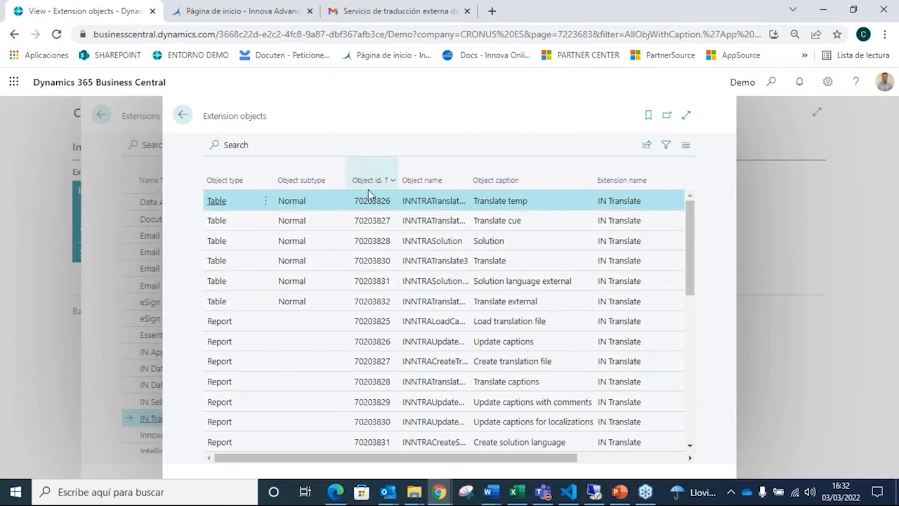
left_click(187, 121)
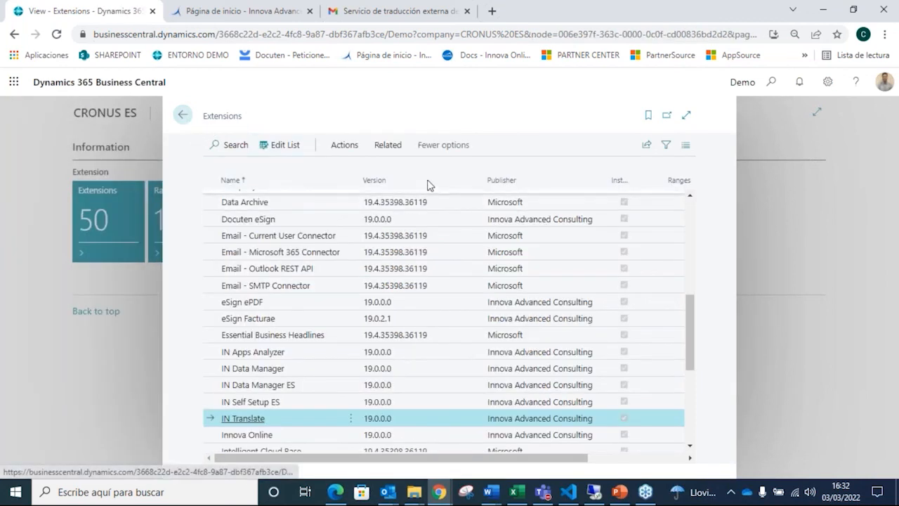
left_click(390, 148)
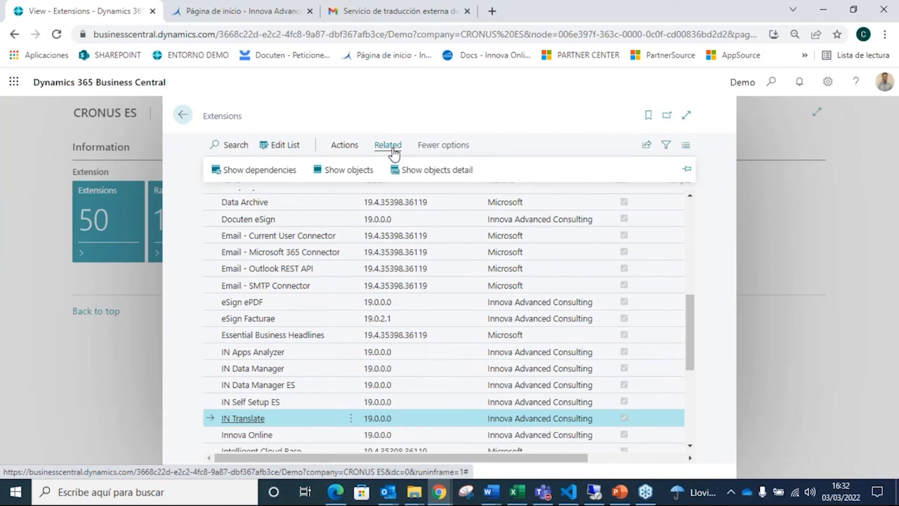
left_click(436, 170)
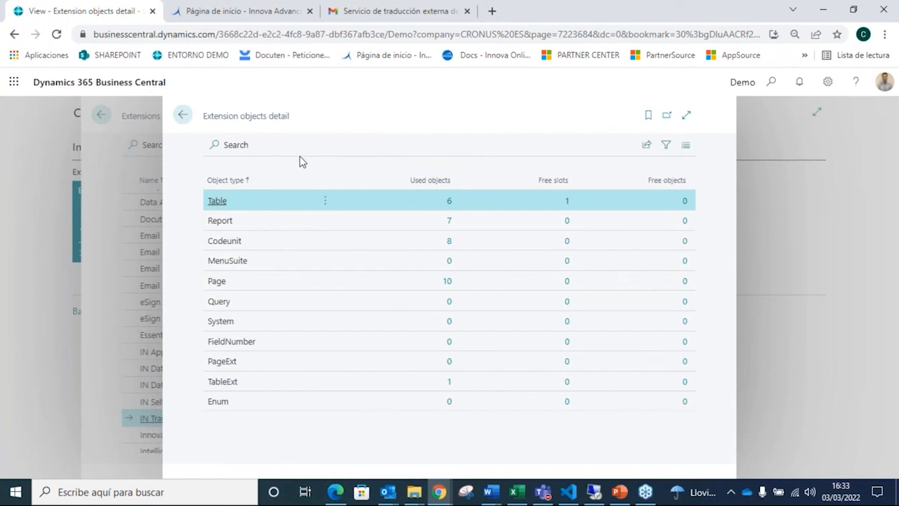
left_click(192, 116)
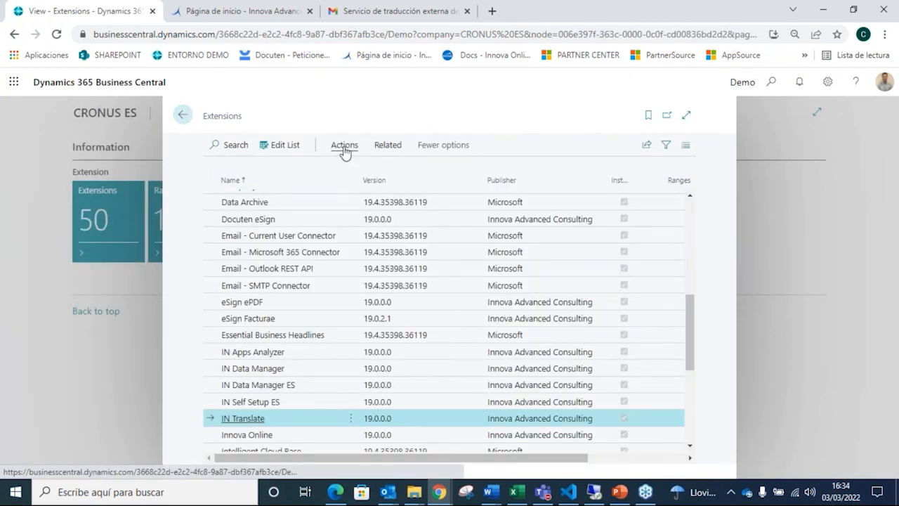
Step: Select the IN Apps Analyzer extension, open its range settings to view the initial and final range, and return to the list
left_click(344, 147)
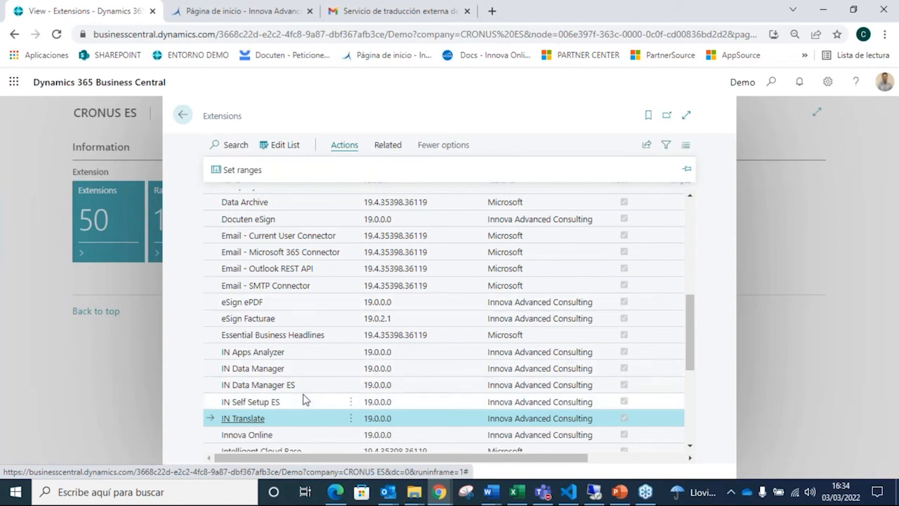
left_click(277, 357)
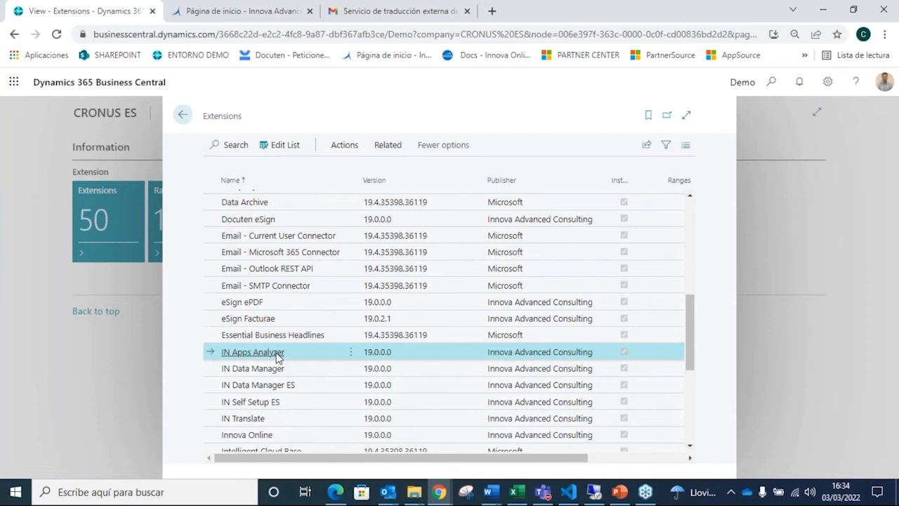
left_click(339, 145)
left_click(273, 170)
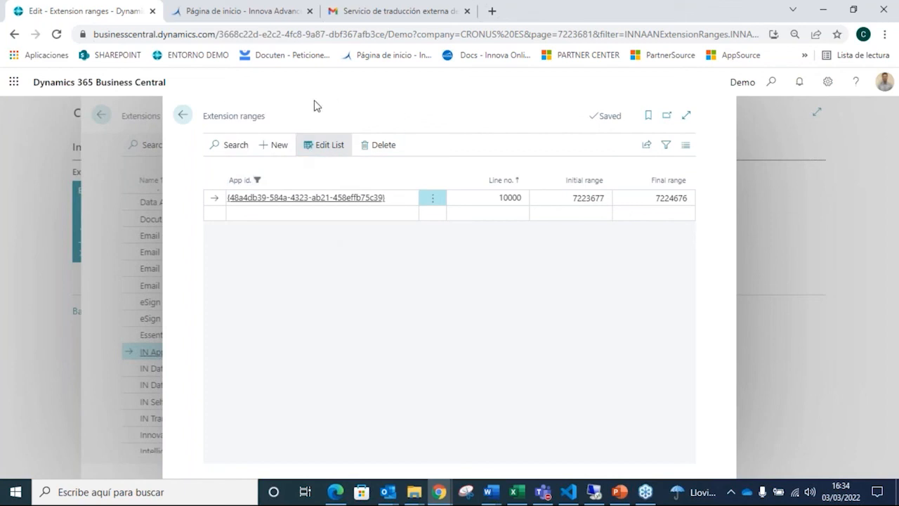
left_click(184, 116)
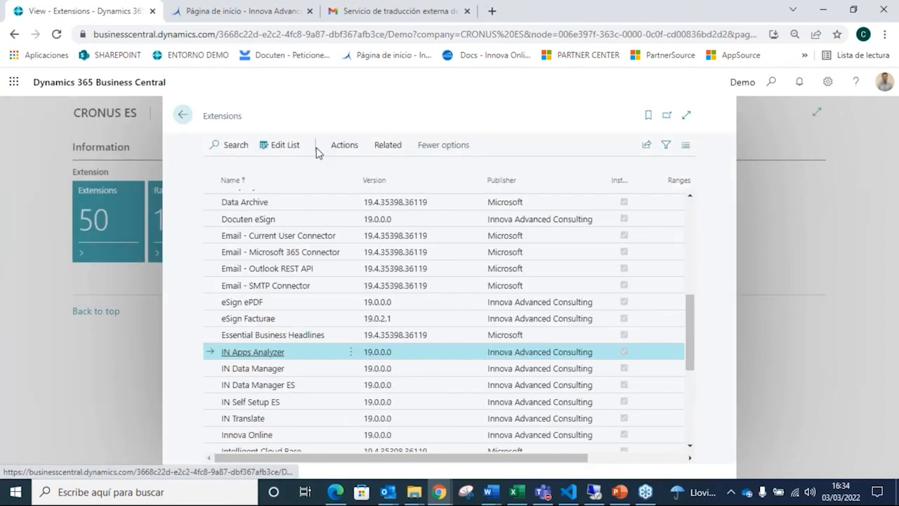
Step: Show the IN Apps Analyzer objects detail, review the free Page object ids, and return to the home page
left_click(388, 146)
left_click(428, 172)
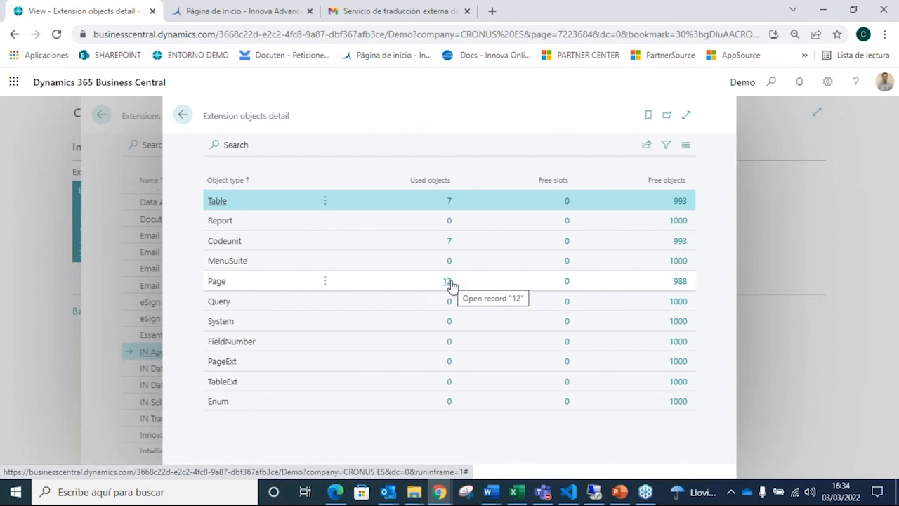
left_click(680, 281)
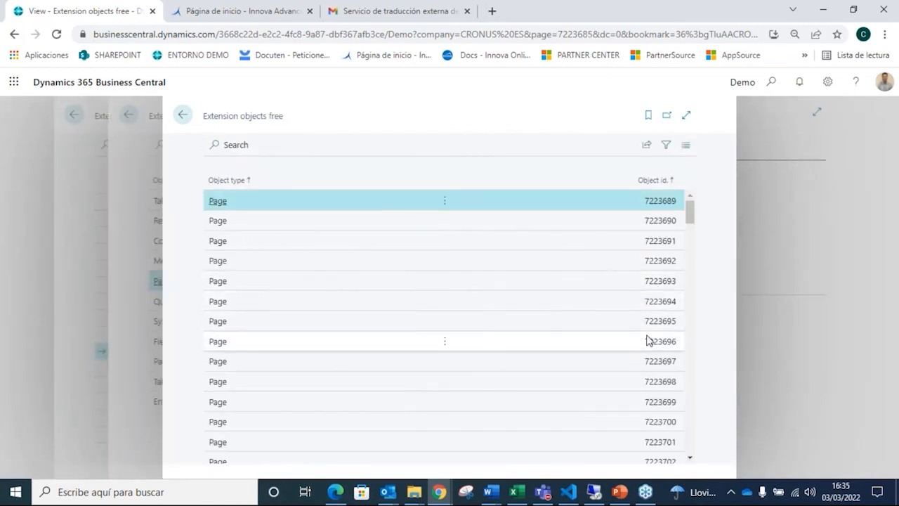
scroll(610, 332, "down", 6)
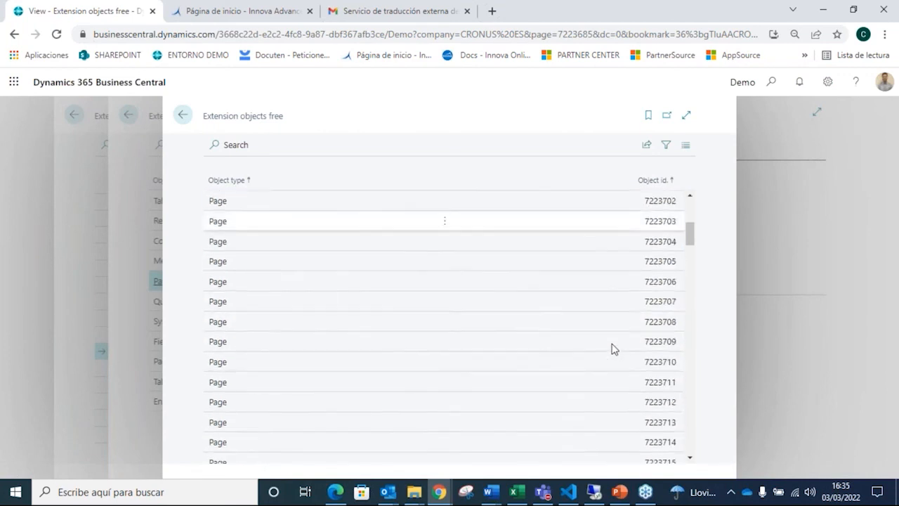
scroll(623, 351, "down", 4)
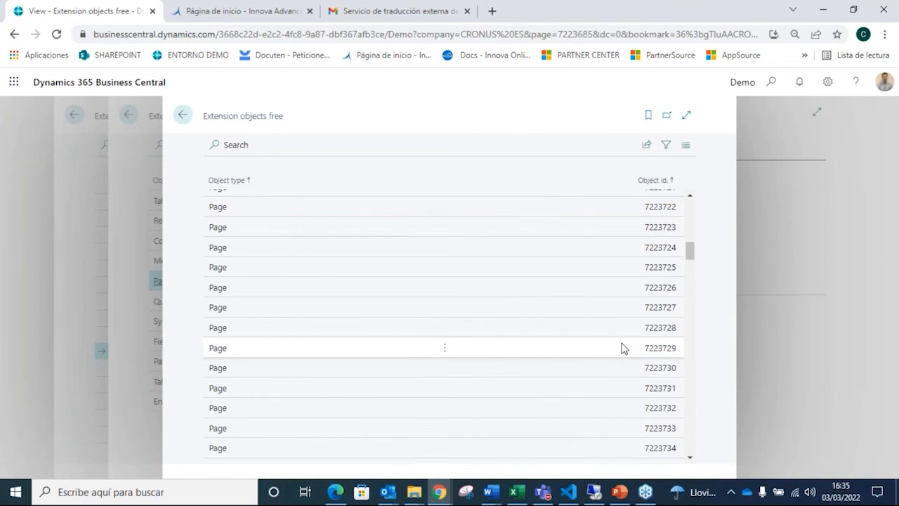
scroll(625, 344, "up", 11)
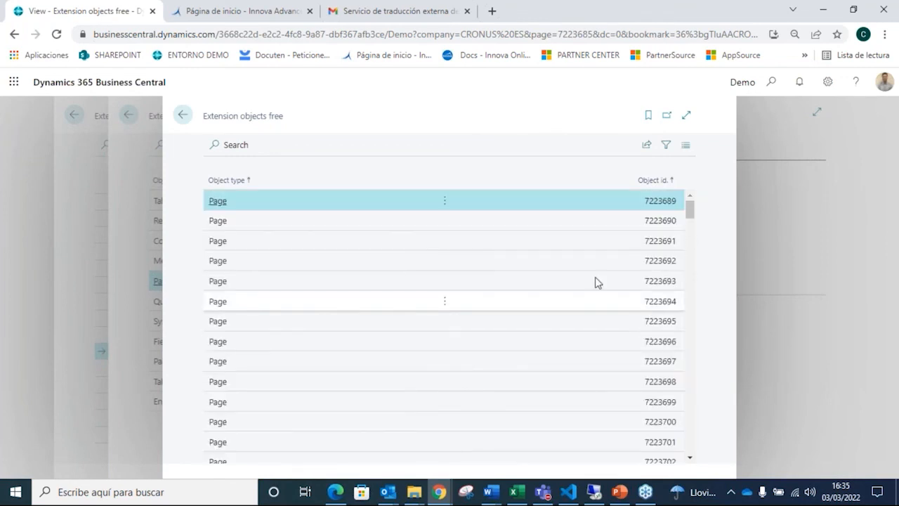
left_click(129, 115)
left_click(182, 115)
left_click(181, 115)
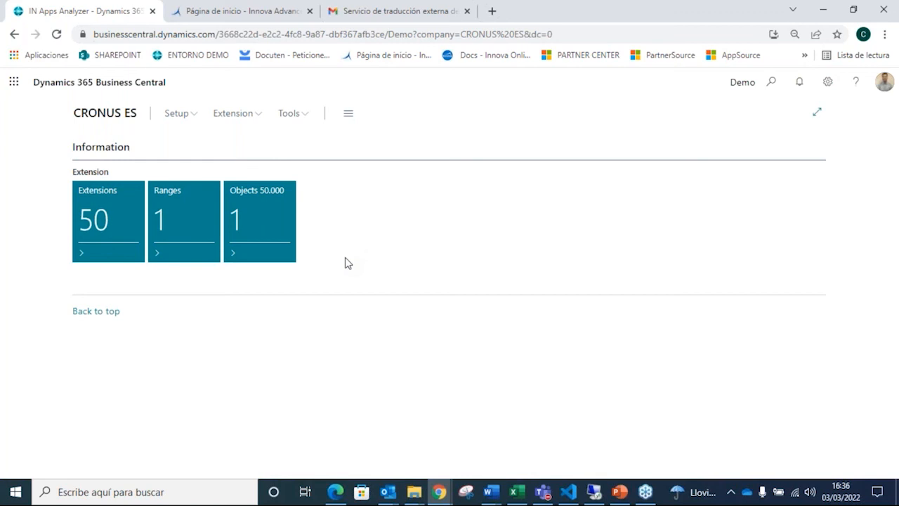
Step: Review the list of objects in the 50.000 range and return to the home page
left_click(261, 240)
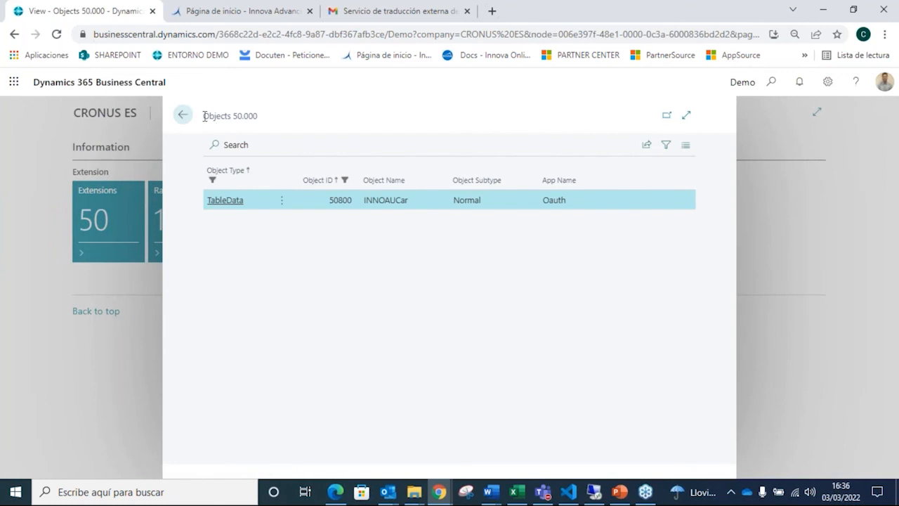
left_click(183, 115)
Step: Run the range check with an initial range of 50780 and a final range of 50800
left_click(288, 115)
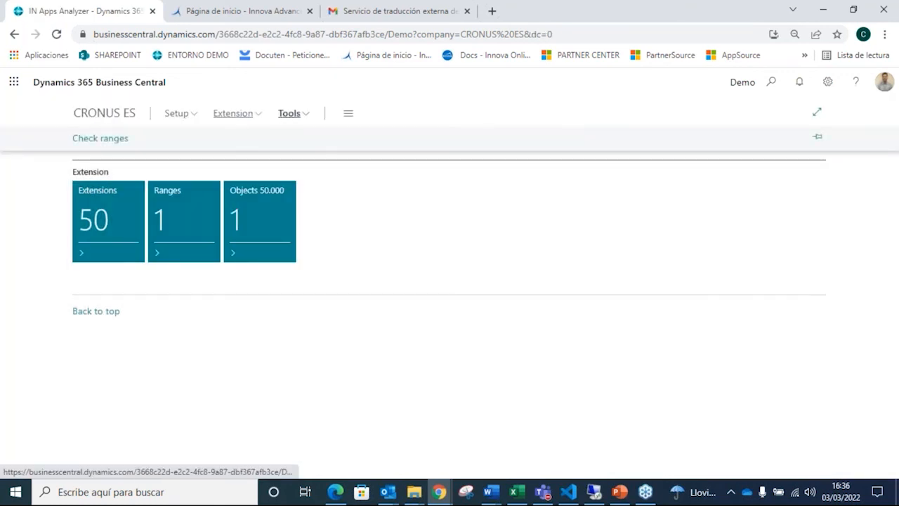
left_click(120, 139)
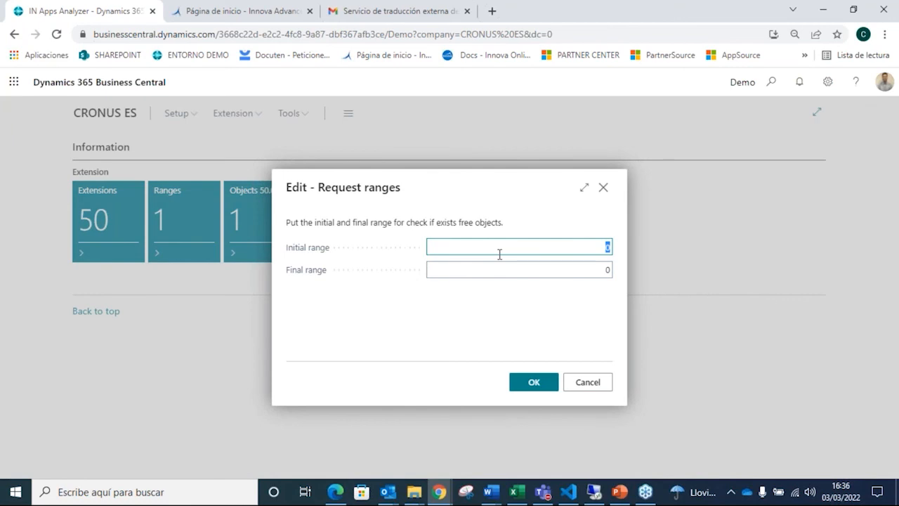
type("50780")
left_click(594, 269)
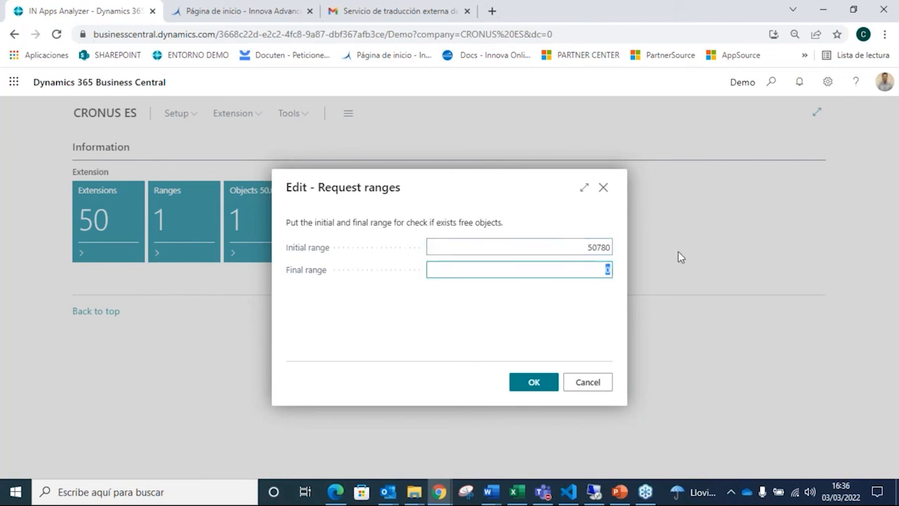
type("50800")
left_click(533, 383)
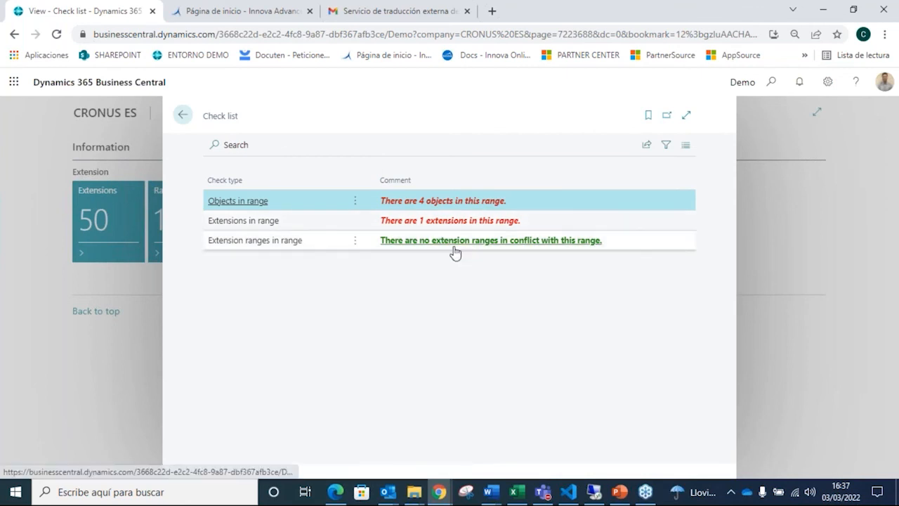
Step: Review the objects found in the checked range and return through the check list to the home page
left_click(453, 201)
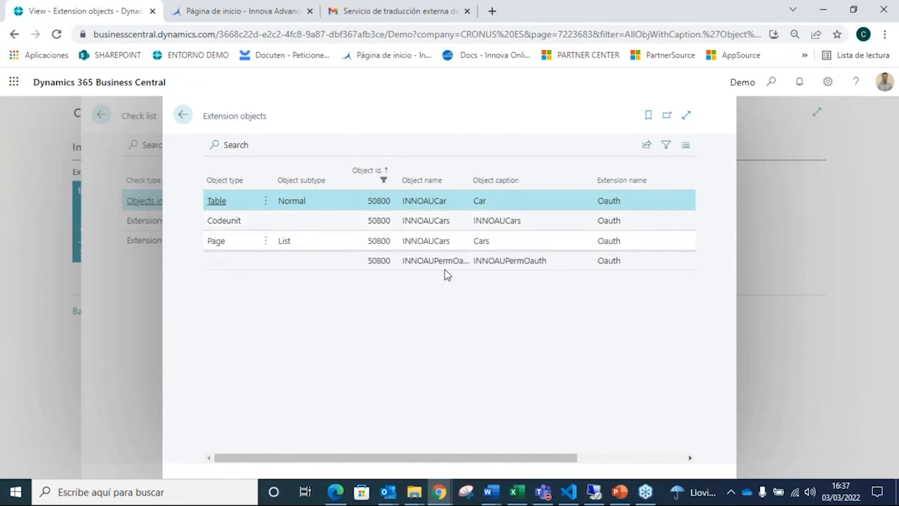
left_click(183, 123)
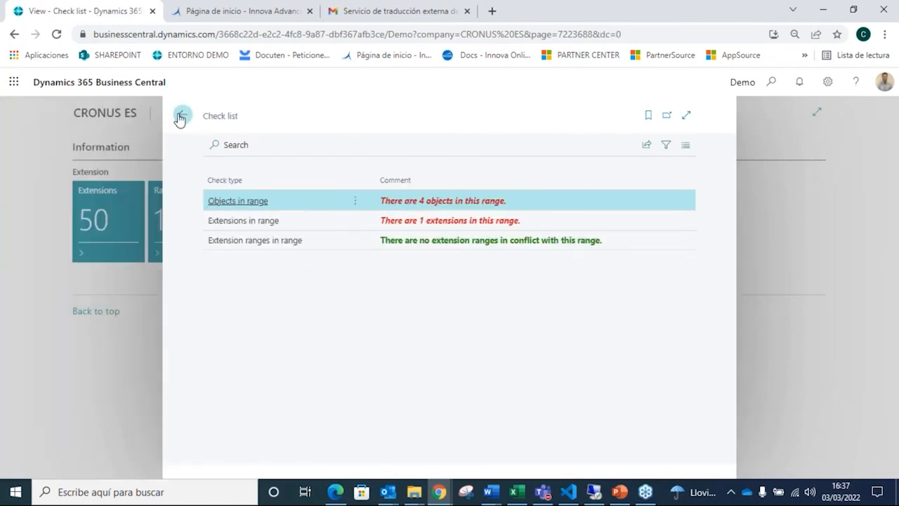
left_click(184, 121)
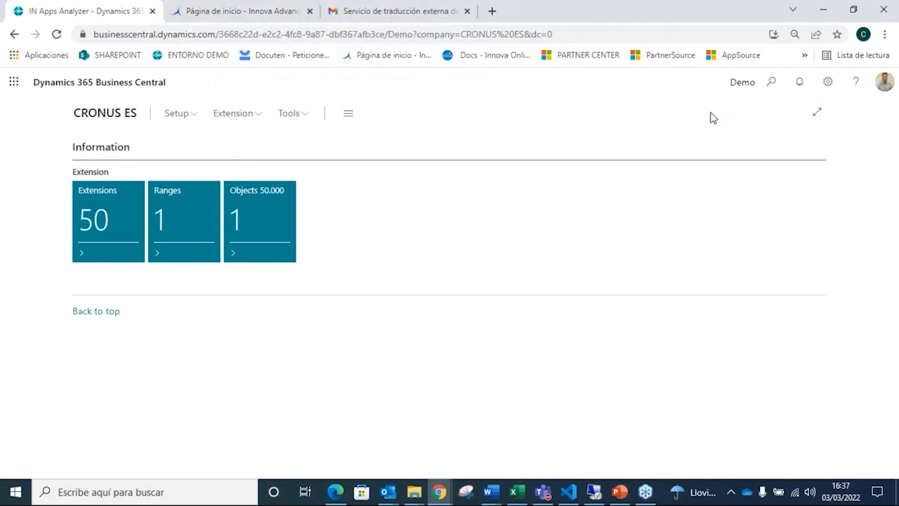
Step: Switch to the PowerPoint webinar presentation, start the slide show from the "Any question?" slide and advance to the closing slide
left_click(618, 493)
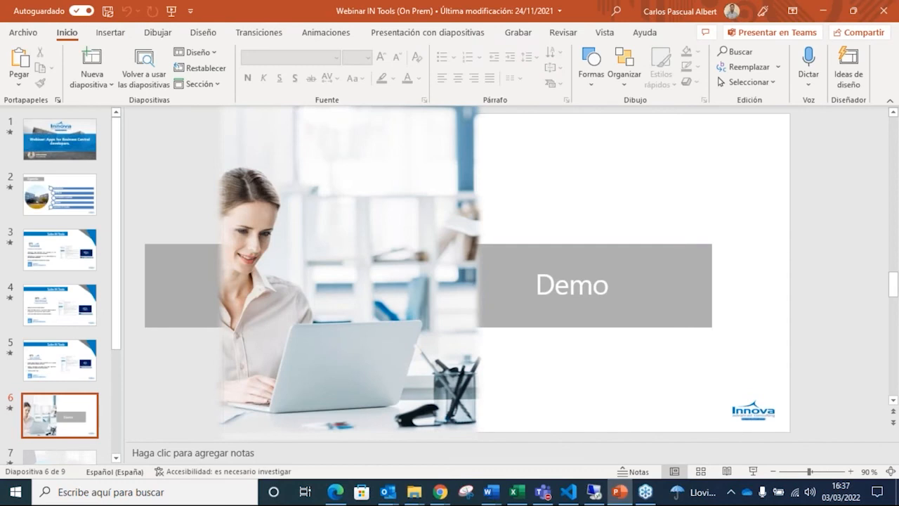
scroll(45, 377, "down", 2)
left_click(54, 380)
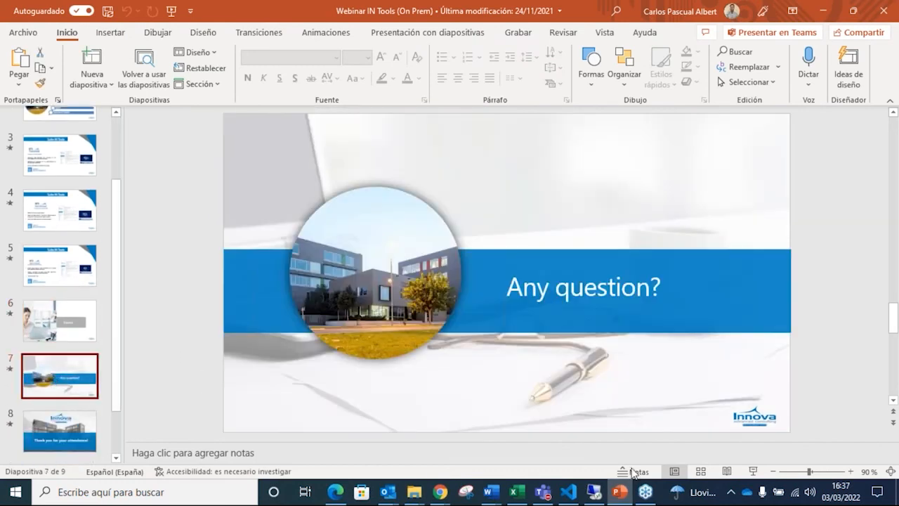
left_click(755, 471)
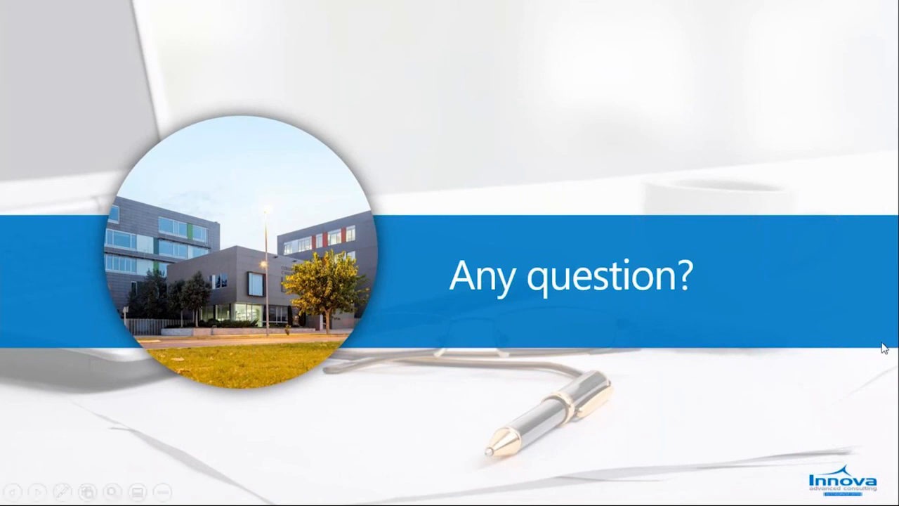
left_click(846, 350)
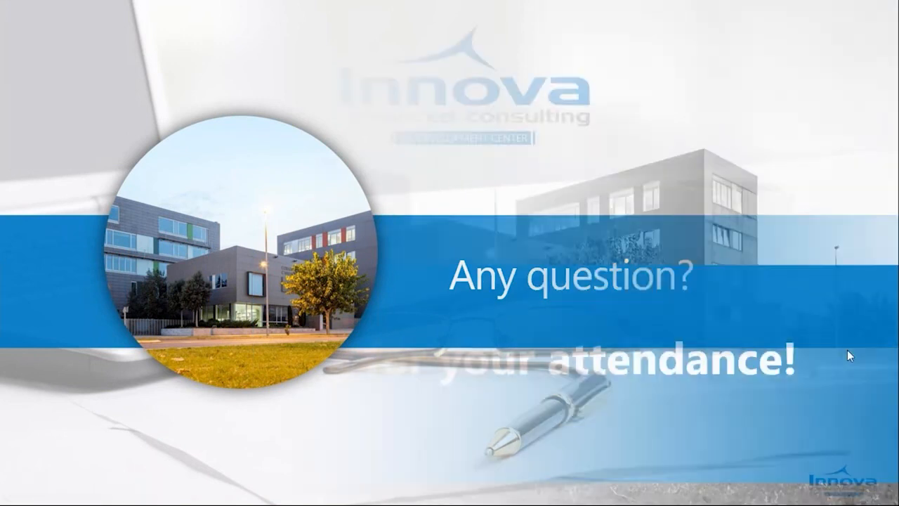